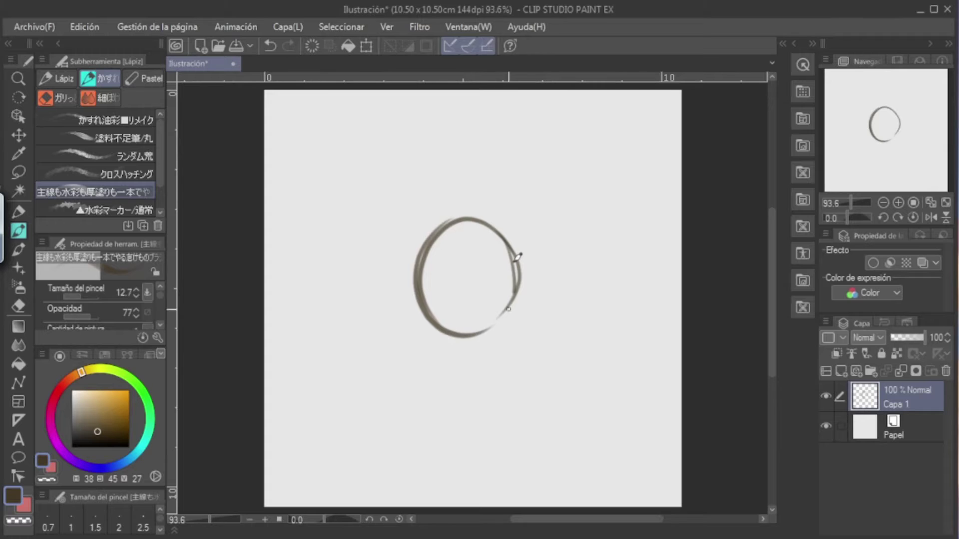
# Sketch the dog's rounded head with tapering cheek lines and a squared chin below the oval
pyautogui.moveTo(492, 222)
pyautogui.mouseDown()
pyautogui.moveTo(524, 248)
pyautogui.moveTo(507, 226)
pyautogui.moveTo(473, 330)
pyautogui.mouseUp()
pyautogui.moveTo(411, 261); pyautogui.dragTo(440, 364)
pyautogui.moveTo(528, 278)
pyautogui.mouseDown()
pyautogui.moveTo(515, 354)
pyautogui.moveTo(498, 370)
pyautogui.moveTo(509, 345)
pyautogui.mouseUp()
pyautogui.moveTo(423, 320)
pyautogui.mouseDown()
pyautogui.moveTo(442, 368)
pyautogui.moveTo(484, 373)
pyautogui.moveTo(442, 374)
pyautogui.moveTo(491, 364)
pyautogui.moveTo(497, 375)
pyautogui.moveTo(488, 327)
pyautogui.mouseUp()
pyautogui.moveTo(498, 372)
pyautogui.mouseDown()
pyautogui.moveTo(489, 317)
pyautogui.moveTo(454, 313)
pyautogui.moveTo(495, 313)
pyautogui.mouseUp()
# Sketch the dog's facial features inside the head: the muzzle bridge lines, both eyes and a shaded nose
pyautogui.moveTo(457, 309)
pyautogui.mouseDown()
pyautogui.moveTo(433, 371)
pyautogui.moveTo(442, 344)
pyautogui.mouseUp()
pyautogui.moveTo(478, 278); pyautogui.dragTo(491, 313)
pyautogui.moveTo(446, 314)
pyautogui.mouseDown()
pyautogui.moveTo(451, 298)
pyautogui.moveTo(446, 310)
pyautogui.mouseUp()
pyautogui.moveTo(455, 267); pyautogui.dragTo(449, 301)
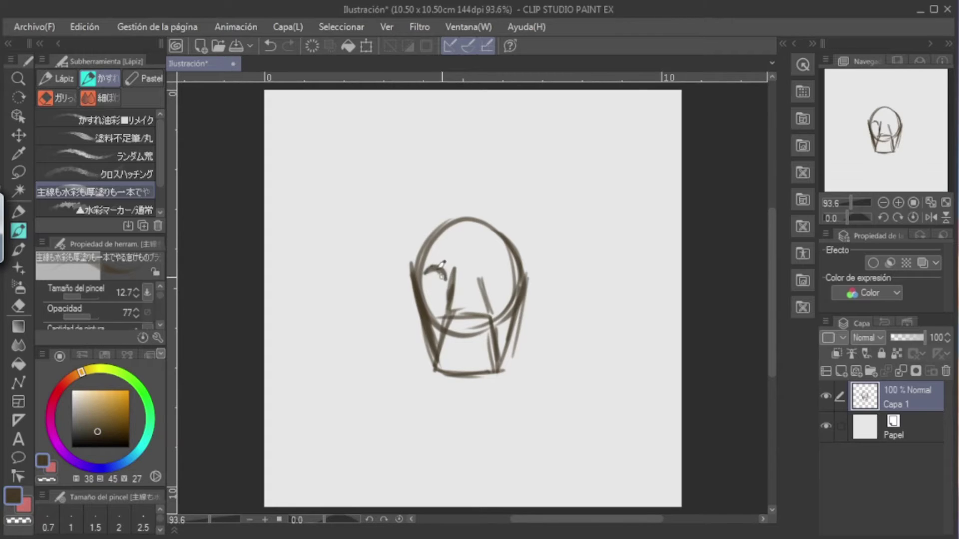
pyautogui.moveTo(442, 276); pyautogui.dragTo(429, 274)
pyautogui.moveTo(487, 275)
pyautogui.mouseDown()
pyautogui.moveTo(505, 259)
pyautogui.moveTo(502, 270)
pyautogui.mouseUp()
pyautogui.moveTo(464, 344)
pyautogui.mouseDown()
pyautogui.moveTo(447, 320)
pyautogui.moveTo(466, 339)
pyautogui.moveTo(489, 320)
pyautogui.moveTo(459, 303)
pyautogui.moveTo(482, 314)
pyautogui.moveTo(447, 309)
pyautogui.moveTo(464, 331)
pyautogui.moveTo(462, 312)
pyautogui.mouseUp()
# Reinforce the contour of the head and sketch the mouth lines beneath the nose
pyautogui.moveTo(493, 224)
pyautogui.mouseDown()
pyautogui.moveTo(516, 251)
pyautogui.moveTo(501, 235)
pyautogui.moveTo(443, 229)
pyautogui.moveTo(468, 225)
pyautogui.moveTo(436, 227)
pyautogui.moveTo(412, 266)
pyautogui.mouseUp()
pyautogui.moveTo(525, 264); pyautogui.dragTo(520, 310)
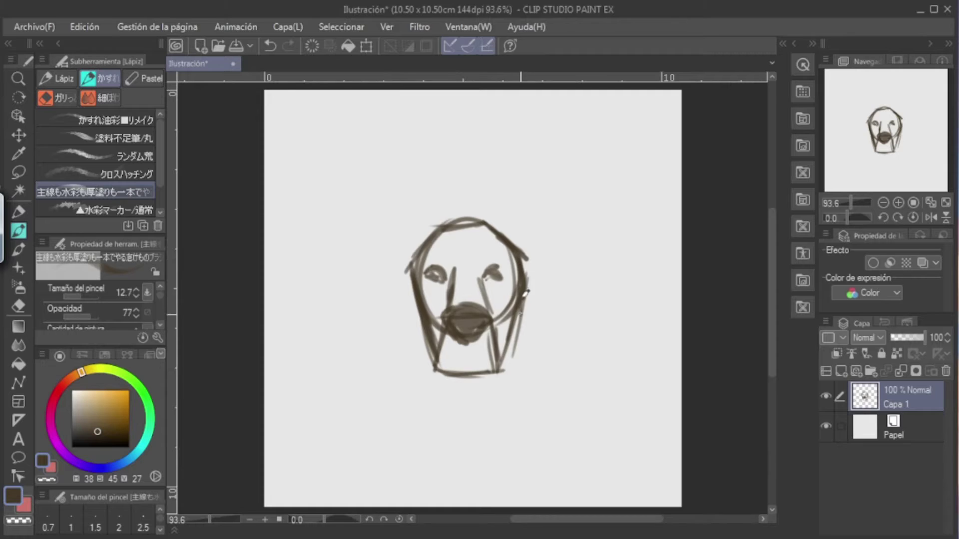
pyautogui.moveTo(497, 341); pyautogui.dragTo(514, 324)
pyautogui.moveTo(406, 308)
pyautogui.mouseDown()
pyautogui.moveTo(452, 359)
pyautogui.moveTo(486, 366)
pyautogui.moveTo(467, 344)
pyautogui.moveTo(462, 356)
pyautogui.moveTo(465, 345)
pyautogui.moveTo(437, 351)
pyautogui.moveTo(460, 347)
pyautogui.moveTo(441, 354)
pyautogui.moveTo(465, 332)
pyautogui.moveTo(492, 358)
pyautogui.moveTo(508, 334)
pyautogui.moveTo(468, 367)
pyautogui.moveTo(444, 361)
pyautogui.moveTo(469, 359)
pyautogui.mouseUp()
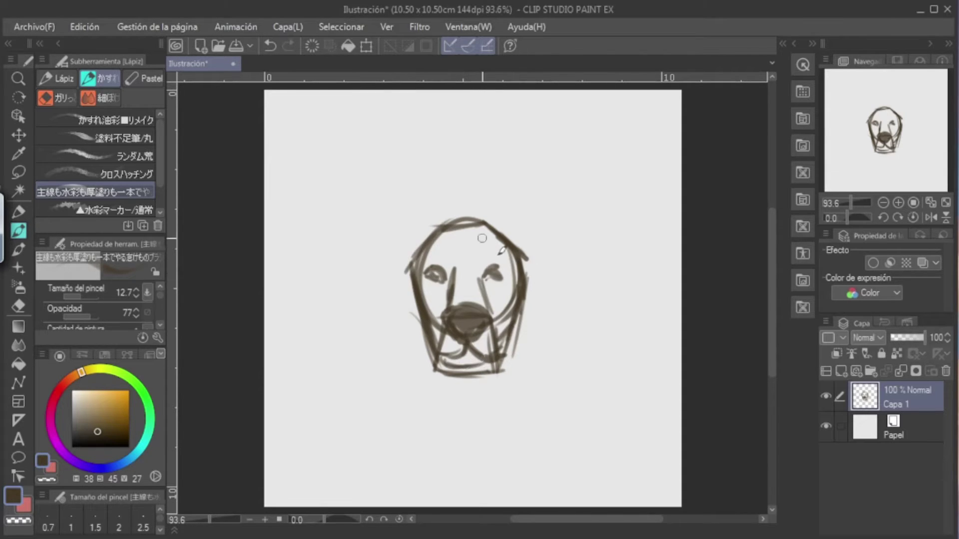
# Sketch the first curves of the drooping right-hand ear and a neck line on each side below the head
pyautogui.moveTo(522, 258); pyautogui.dragTo(554, 345)
pyautogui.moveTo(522, 289); pyautogui.dragTo(545, 332)
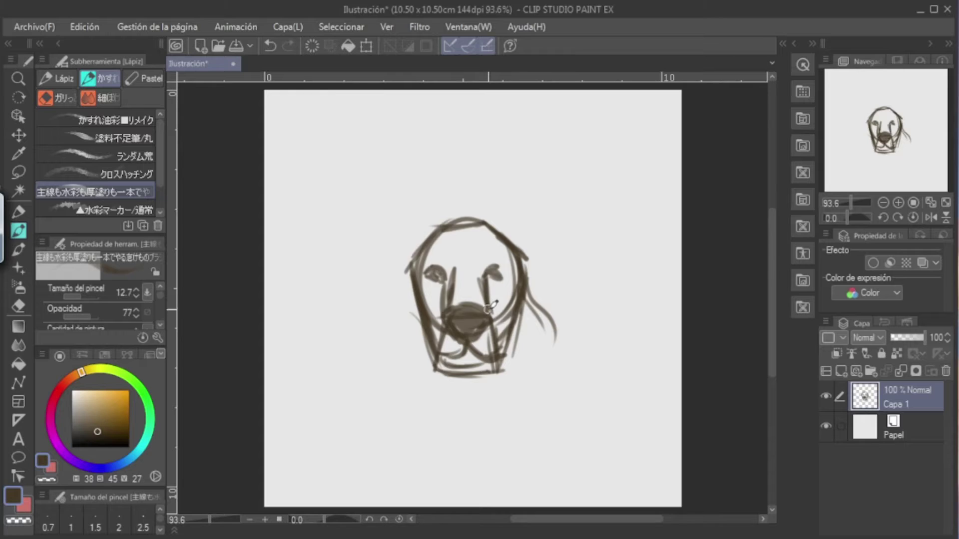
pyautogui.moveTo(431, 343); pyautogui.dragTo(402, 420)
pyautogui.moveTo(521, 355)
pyautogui.mouseDown()
pyautogui.moveTo(534, 381)
pyautogui.moveTo(537, 370)
pyautogui.moveTo(544, 400)
pyautogui.mouseUp()
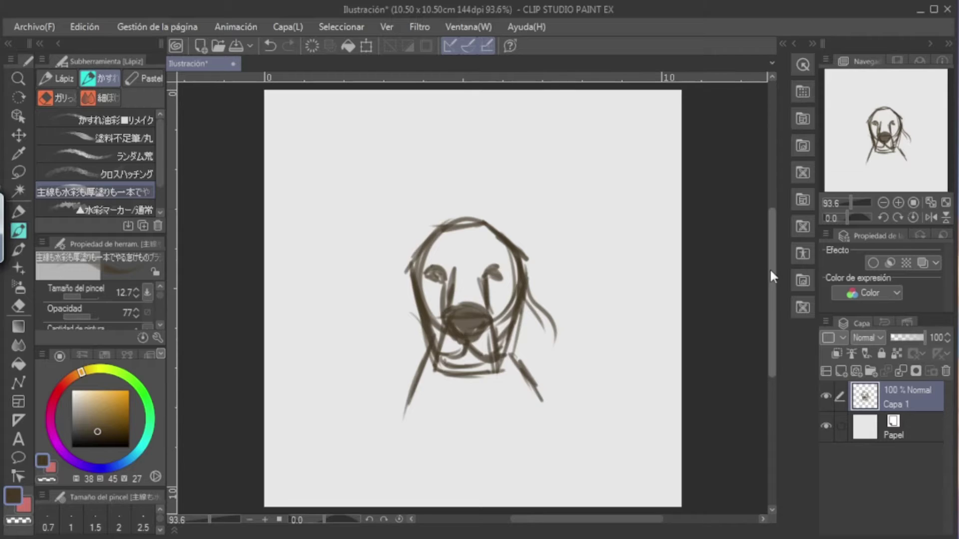
# Sketch the dog's body with two front legs reaching the canvas edge and a belly arch between them
pyautogui.scroll(-2, 769, 268)
pyautogui.moveTo(539, 355); pyautogui.dragTo(569, 466)
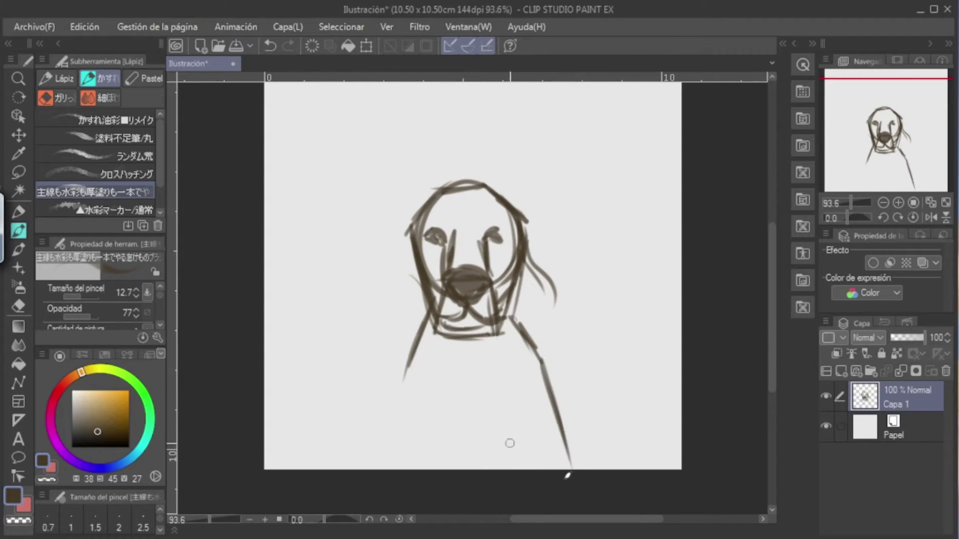
pyautogui.moveTo(402, 366); pyautogui.dragTo(386, 496)
pyautogui.moveTo(442, 395); pyautogui.dragTo(422, 470)
pyautogui.moveTo(508, 399)
pyautogui.mouseDown()
pyautogui.moveTo(524, 469)
pyautogui.moveTo(522, 459)
pyautogui.mouseUp()
pyautogui.moveTo(443, 412)
pyautogui.mouseDown()
pyautogui.moveTo(464, 398)
pyautogui.moveTo(510, 402)
pyautogui.mouseUp()
# Add angled chest lines around the neck and darken the dog's nose and eyes
pyautogui.moveTo(521, 305)
pyautogui.mouseDown()
pyautogui.moveTo(542, 345)
pyautogui.moveTo(498, 376)
pyautogui.mouseUp()
pyautogui.moveTo(432, 297); pyautogui.dragTo(402, 328)
pyautogui.moveTo(405, 334); pyautogui.dragTo(474, 381)
pyautogui.moveTo(469, 271)
pyautogui.mouseDown()
pyautogui.moveTo(437, 271)
pyautogui.moveTo(452, 294)
pyautogui.mouseUp()
pyautogui.moveTo(499, 272)
pyautogui.mouseDown()
pyautogui.moveTo(464, 302)
pyautogui.moveTo(439, 276)
pyautogui.mouseUp()
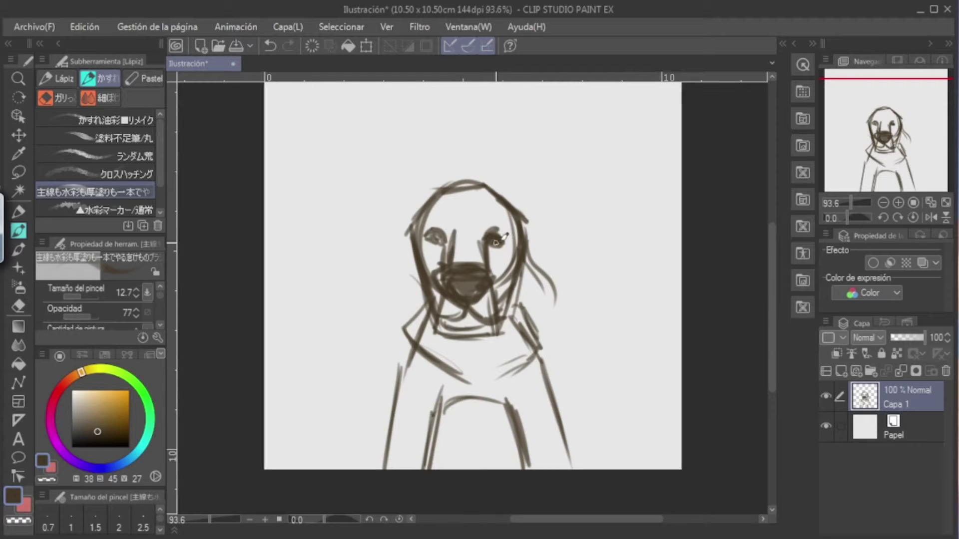
# Draw the wavy drooping ears on both sides of the head
pyautogui.moveTo(448, 234)
pyautogui.mouseDown()
pyautogui.moveTo(430, 237)
pyautogui.moveTo(400, 292)
pyautogui.mouseUp()
pyautogui.moveTo(408, 259); pyautogui.dragTo(386, 302)
pyautogui.moveTo(405, 288); pyautogui.dragTo(382, 327)
pyautogui.moveTo(525, 257); pyautogui.dragTo(556, 325)
pyautogui.moveTo(556, 274); pyautogui.dragTo(547, 328)
pyautogui.moveTo(557, 292); pyautogui.dragTo(565, 312)
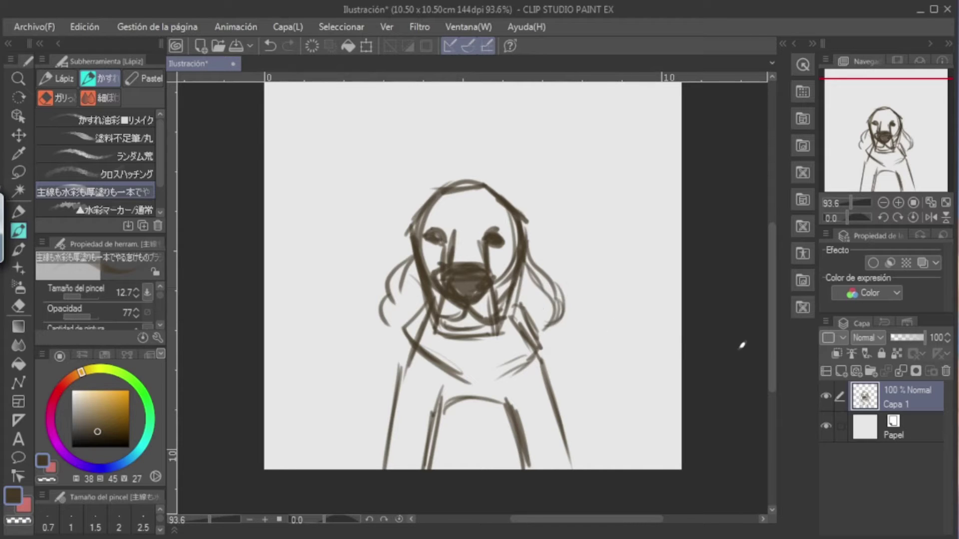
# Add two new layers, one above the Capa 1 sketch and the other moved directly beneath it
pyautogui.click(840, 369)
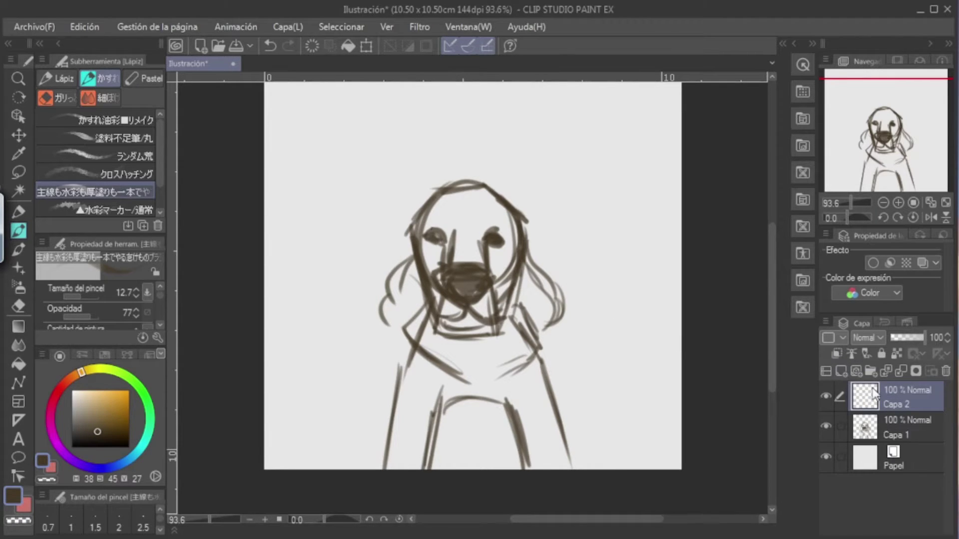
pyautogui.click(887, 421)
pyautogui.click(841, 372)
pyautogui.moveTo(894, 433); pyautogui.dragTo(894, 463)
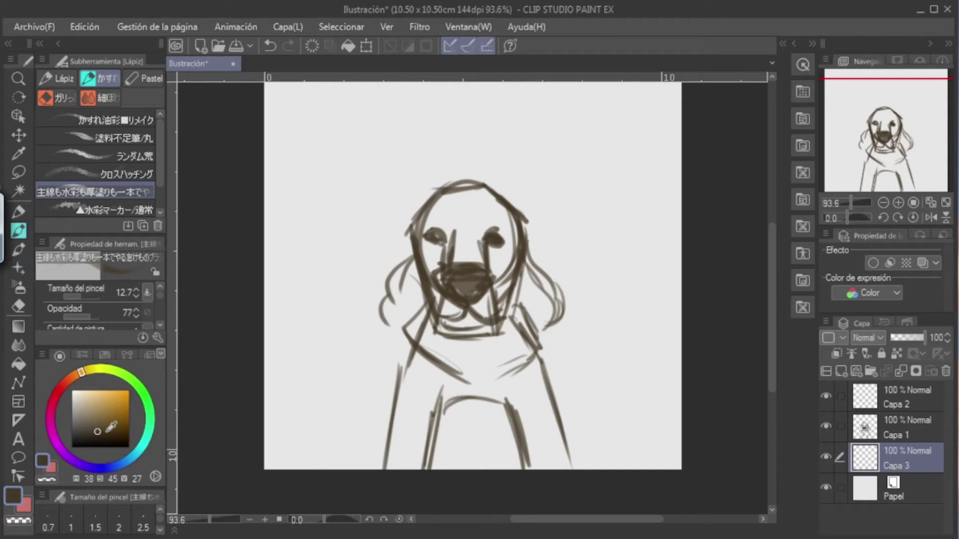
# Paint the dog's base coat under the sketch in ochre (38, 58, 78) with brush size 45.1
pyautogui.moveTo(110, 429)
pyautogui.mouseDown()
pyautogui.moveTo(120, 416)
pyautogui.moveTo(150, 418)
pyautogui.mouseUp()
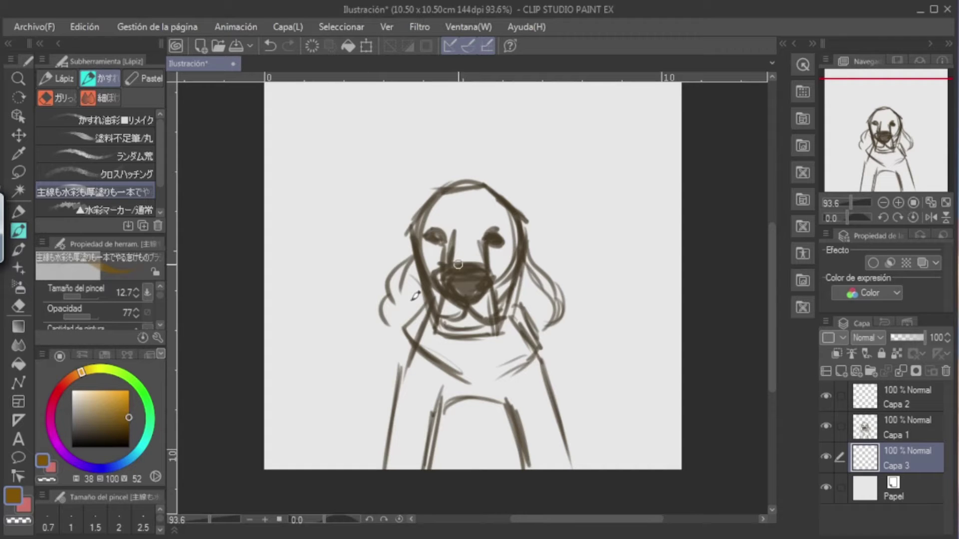
pyautogui.click(84, 295)
pyautogui.moveTo(501, 205)
pyautogui.mouseDown()
pyautogui.moveTo(475, 224)
pyautogui.moveTo(492, 250)
pyautogui.moveTo(489, 205)
pyautogui.moveTo(481, 208)
pyautogui.moveTo(496, 239)
pyautogui.moveTo(489, 213)
pyautogui.moveTo(403, 308)
pyautogui.moveTo(448, 212)
pyautogui.moveTo(486, 245)
pyautogui.moveTo(478, 202)
pyautogui.moveTo(504, 253)
pyautogui.moveTo(488, 207)
pyautogui.moveTo(449, 198)
pyautogui.moveTo(497, 211)
pyautogui.moveTo(503, 229)
pyautogui.moveTo(444, 214)
pyautogui.moveTo(439, 239)
pyautogui.moveTo(442, 262)
pyautogui.moveTo(451, 234)
pyautogui.moveTo(484, 268)
pyautogui.moveTo(481, 247)
pyautogui.moveTo(490, 295)
pyautogui.moveTo(480, 265)
pyautogui.moveTo(468, 305)
pyautogui.moveTo(436, 223)
pyautogui.moveTo(420, 322)
pyautogui.moveTo(409, 279)
pyautogui.moveTo(399, 306)
pyautogui.moveTo(444, 350)
pyautogui.moveTo(419, 381)
pyautogui.moveTo(432, 321)
pyautogui.moveTo(398, 479)
pyautogui.moveTo(423, 377)
pyautogui.moveTo(411, 469)
pyautogui.moveTo(424, 381)
pyautogui.moveTo(464, 364)
pyautogui.moveTo(437, 392)
pyautogui.moveTo(481, 385)
pyautogui.moveTo(507, 354)
pyautogui.moveTo(545, 394)
pyautogui.moveTo(554, 480)
pyautogui.moveTo(482, 319)
pyautogui.moveTo(472, 308)
pyautogui.moveTo(450, 325)
pyautogui.moveTo(475, 322)
pyautogui.moveTo(518, 355)
pyautogui.moveTo(512, 331)
pyautogui.moveTo(535, 307)
pyautogui.moveTo(529, 274)
pyautogui.moveTo(546, 308)
pyautogui.moveTo(509, 279)
pyautogui.moveTo(535, 298)
pyautogui.moveTo(511, 323)
pyautogui.moveTo(571, 464)
pyautogui.moveTo(488, 368)
pyautogui.moveTo(536, 436)
pyautogui.moveTo(529, 440)
pyautogui.moveTo(520, 392)
pyautogui.moveTo(528, 399)
pyautogui.moveTo(491, 320)
pyautogui.moveTo(504, 365)
pyautogui.moveTo(463, 356)
pyautogui.mouseUp()
pyautogui.click(105, 402)
pyautogui.moveTo(463, 269); pyautogui.dragTo(490, 212)
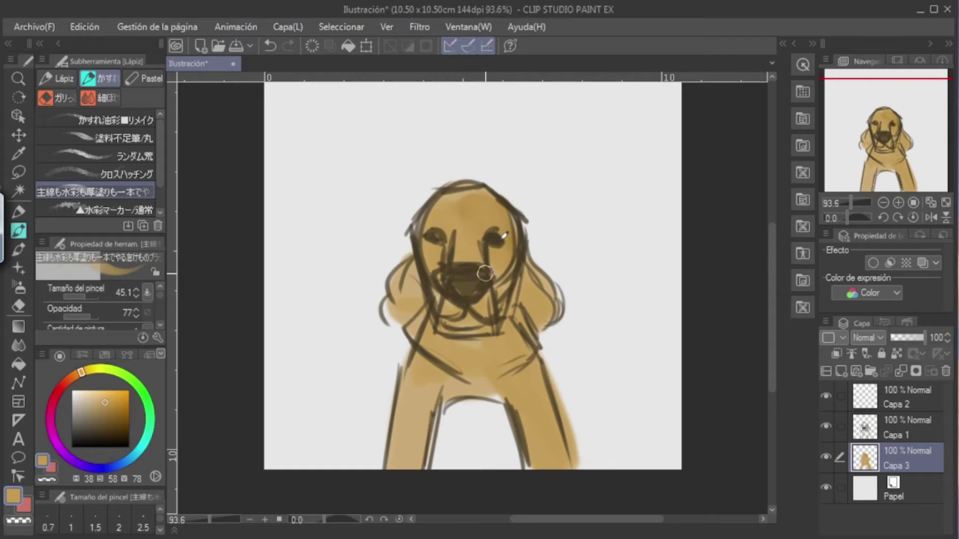
pyautogui.moveTo(450, 370)
pyautogui.mouseDown()
pyautogui.moveTo(429, 370)
pyautogui.moveTo(415, 402)
pyautogui.moveTo(420, 368)
pyautogui.moveTo(415, 439)
pyautogui.mouseUp()
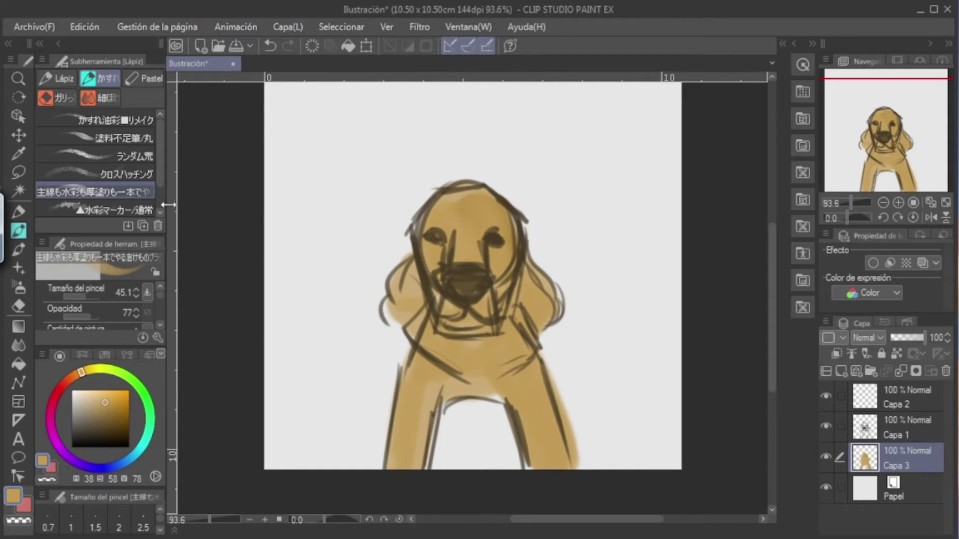
# Paint ochre fur tufts along the dog's legs and shoulders with the 髪の毛ペン hair brush at size 15.7
pyautogui.moveTo(160, 172); pyautogui.dragTo(160, 191)
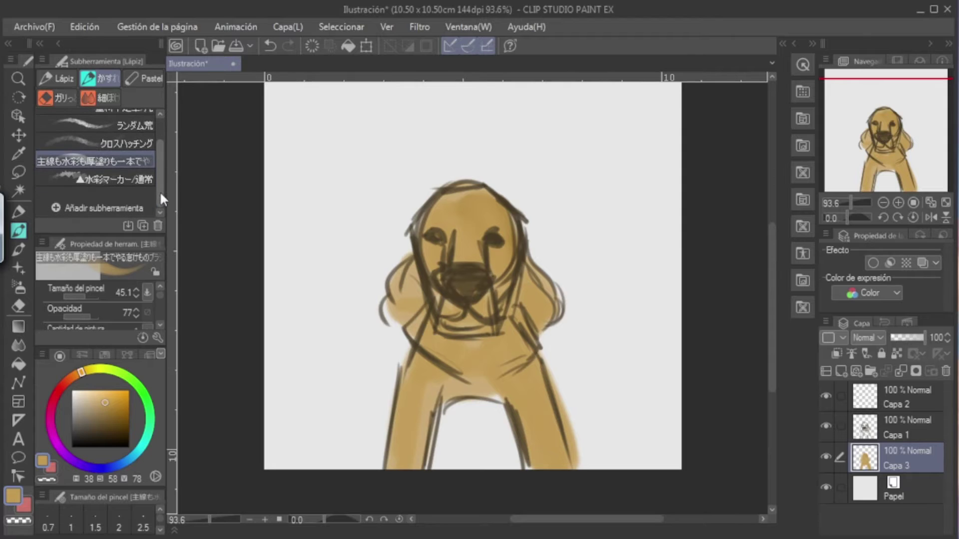
pyautogui.click(21, 244)
pyautogui.click(23, 226)
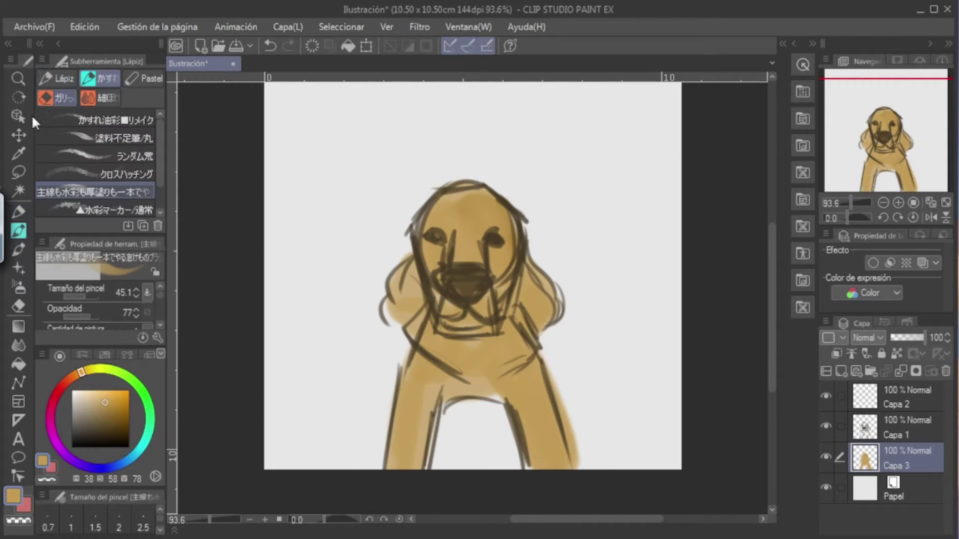
pyautogui.click(56, 78)
pyautogui.moveTo(157, 169); pyautogui.dragTo(153, 191)
pyautogui.click(132, 164)
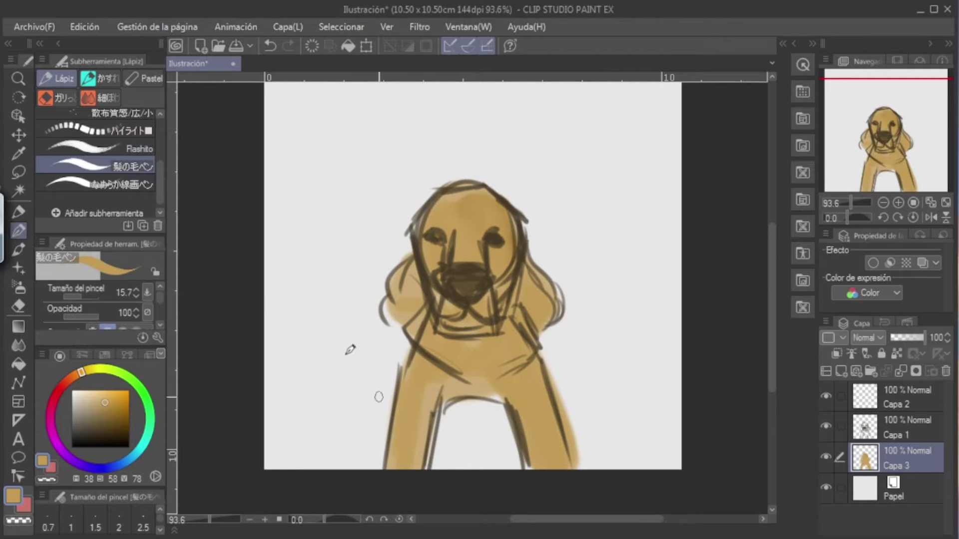
pyautogui.moveTo(391, 434)
pyautogui.mouseDown()
pyautogui.moveTo(378, 431)
pyautogui.moveTo(379, 454)
pyautogui.mouseUp()
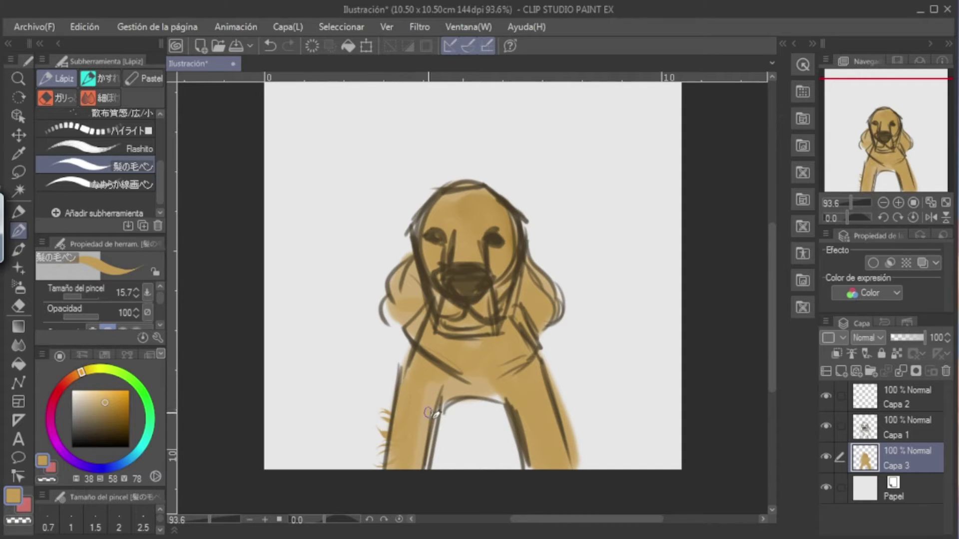
pyautogui.moveTo(385, 406); pyautogui.dragTo(390, 374)
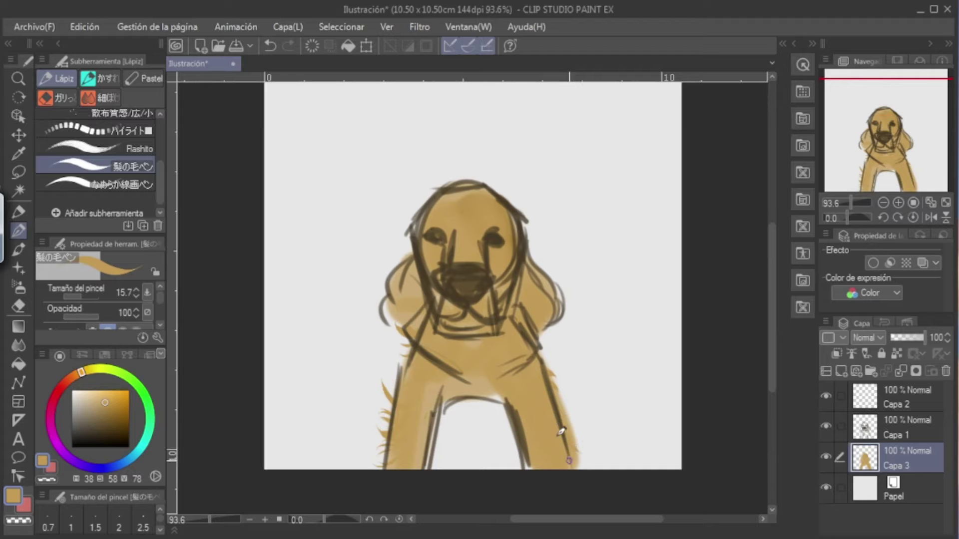
pyautogui.moveTo(510, 396); pyautogui.dragTo(506, 455)
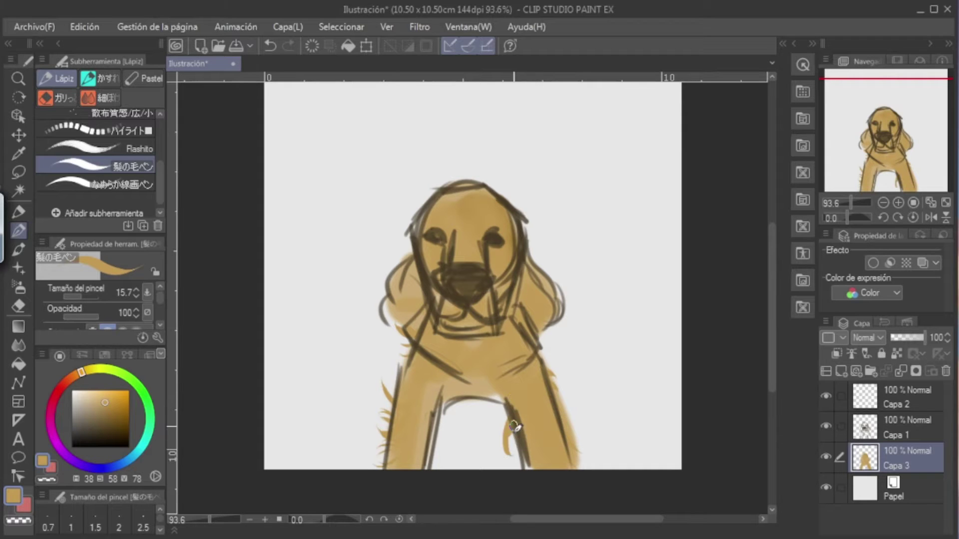
# Paint ochre fur strands around the outer edges of both ears with the hair brush
pyautogui.click(826, 426)
pyautogui.click(826, 425)
pyautogui.moveTo(530, 255)
pyautogui.mouseDown()
pyautogui.moveTo(563, 261)
pyautogui.moveTo(550, 257)
pyautogui.moveTo(552, 244)
pyautogui.mouseUp()
pyautogui.moveTo(557, 302); pyautogui.dragTo(550, 334)
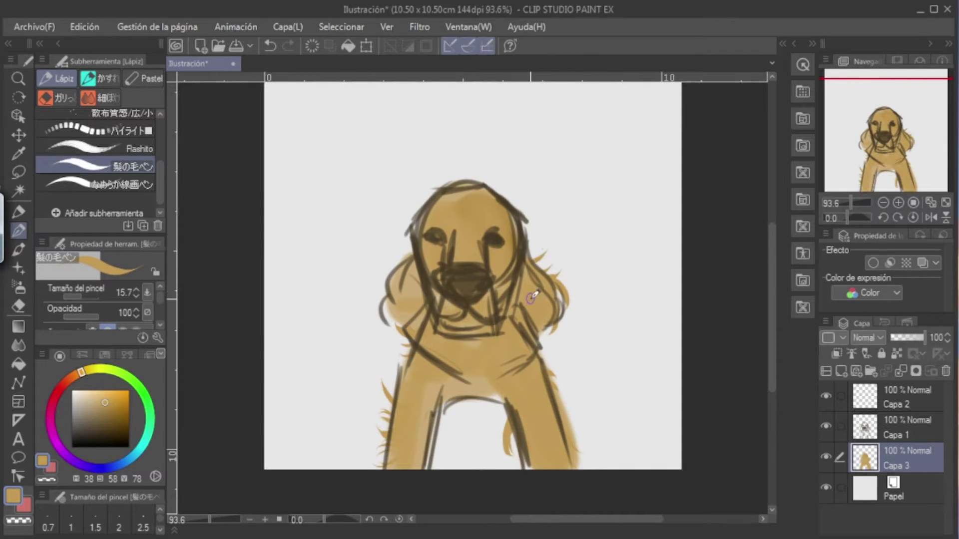
pyautogui.moveTo(376, 257)
pyautogui.mouseDown()
pyautogui.moveTo(391, 246)
pyautogui.moveTo(404, 279)
pyautogui.moveTo(384, 290)
pyautogui.moveTo(392, 327)
pyautogui.moveTo(392, 297)
pyautogui.moveTo(409, 315)
pyautogui.mouseUp()
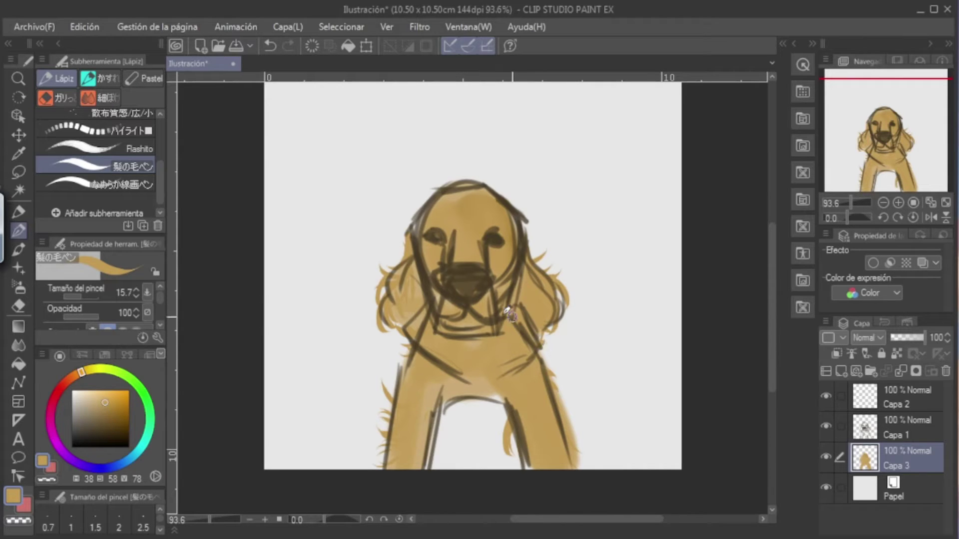
# Hide the Capa 1 sketch and fill out the ear, belly and right-hand leg fur with the hair brush at size 23.9
pyautogui.click(827, 426)
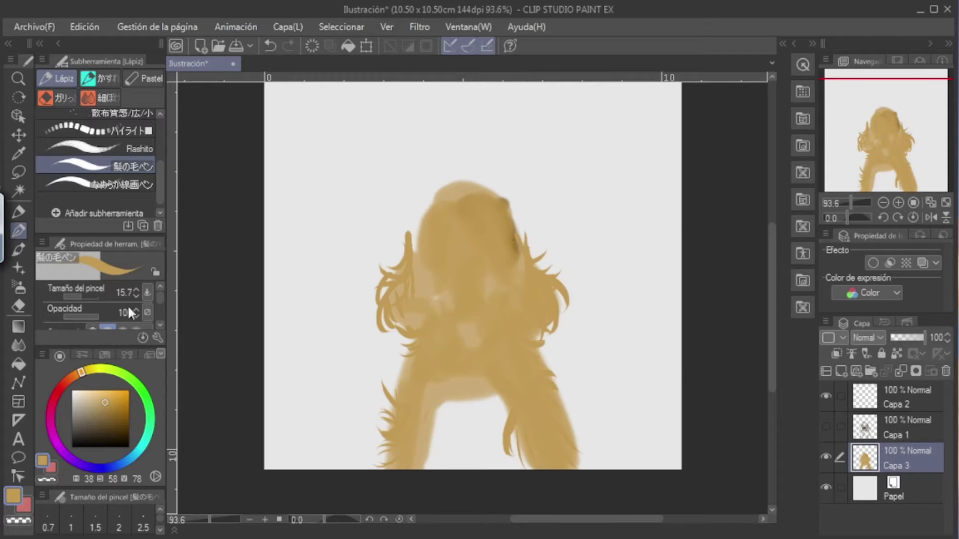
pyautogui.moveTo(74, 297); pyautogui.dragTo(78, 299)
pyautogui.moveTo(548, 287); pyautogui.dragTo(545, 317)
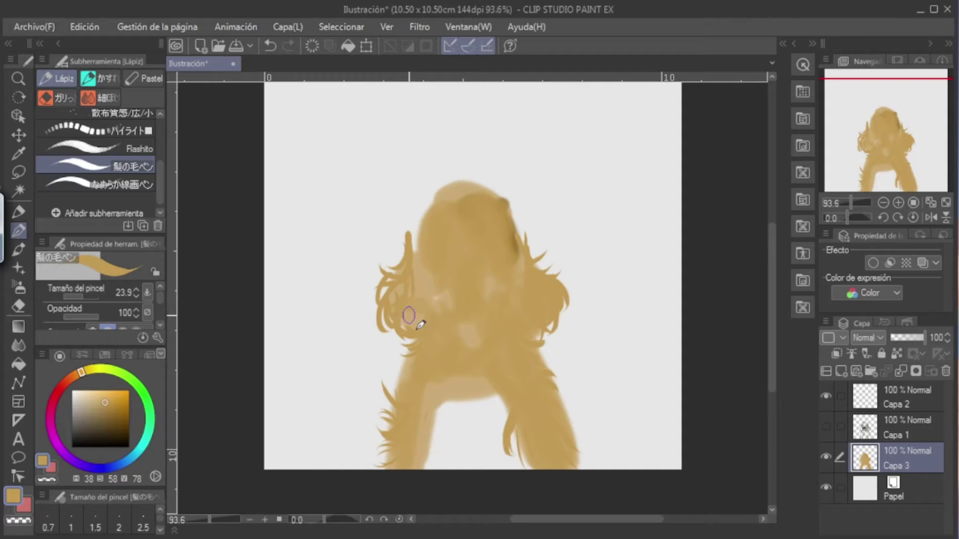
pyautogui.moveTo(439, 391); pyautogui.dragTo(455, 408)
pyautogui.moveTo(464, 387); pyautogui.dragTo(466, 398)
pyautogui.moveTo(471, 385); pyautogui.dragTo(475, 398)
pyautogui.moveTo(571, 446); pyautogui.dragTo(580, 455)
pyautogui.moveTo(563, 423); pyautogui.dragTo(581, 464)
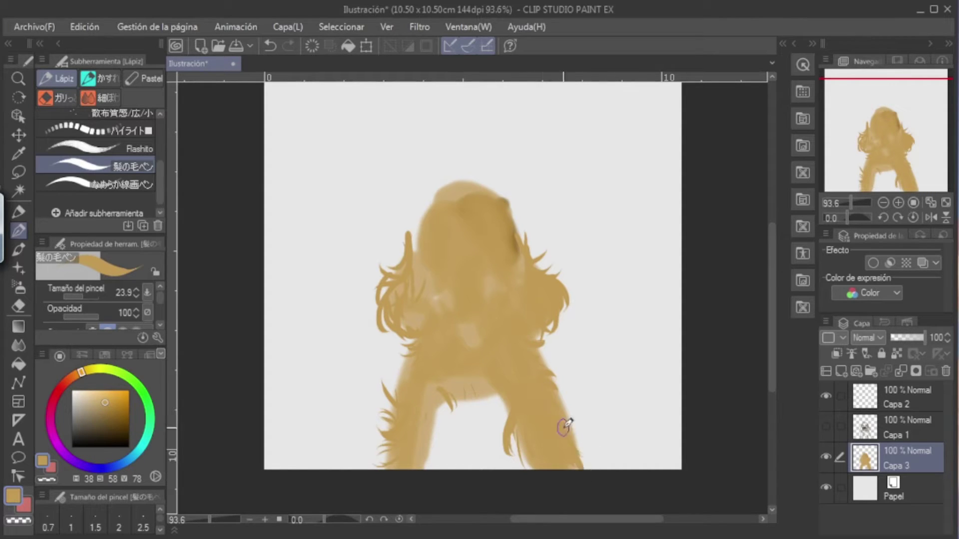
# Trim the outer edge of the right-hand leg with the Suave eraser and add belly fur tufts with the hair brush
pyautogui.click(19, 309)
pyautogui.moveTo(548, 378); pyautogui.dragTo(581, 448)
pyautogui.moveTo(544, 379); pyautogui.dragTo(547, 368)
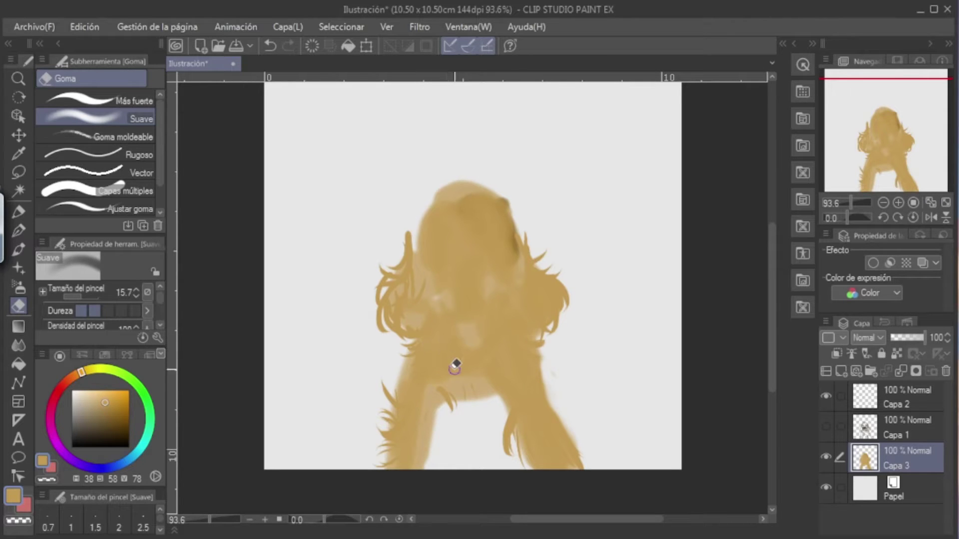
pyautogui.press('p')
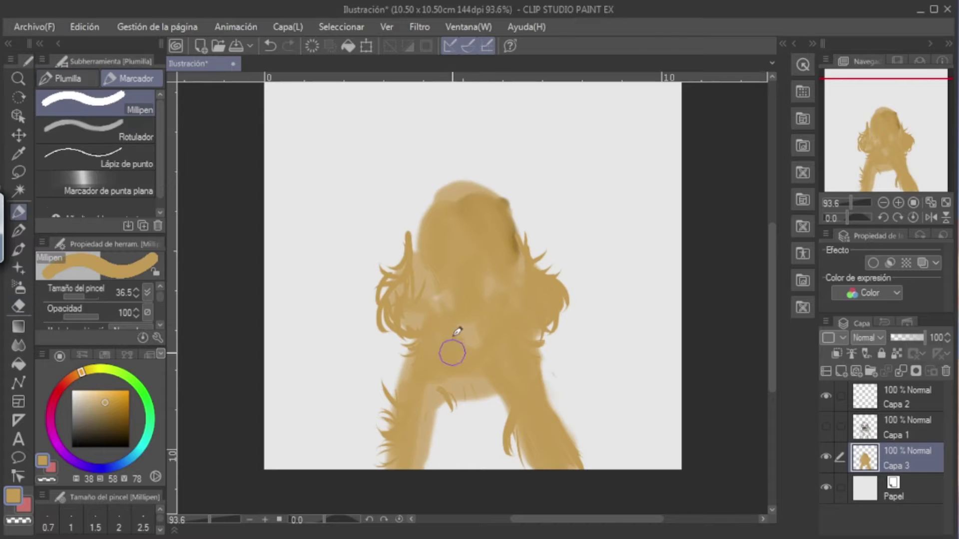
pyautogui.press('p')
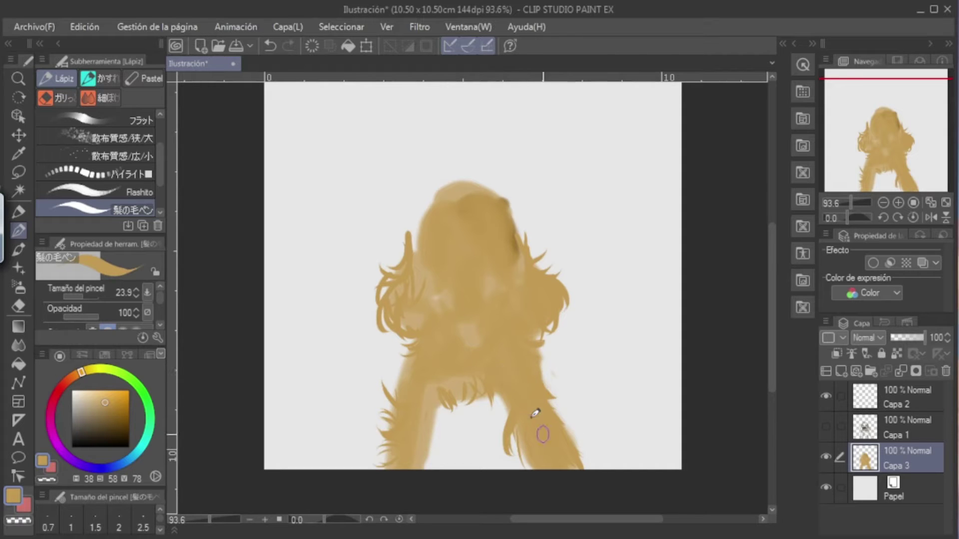
pyautogui.click(19, 212)
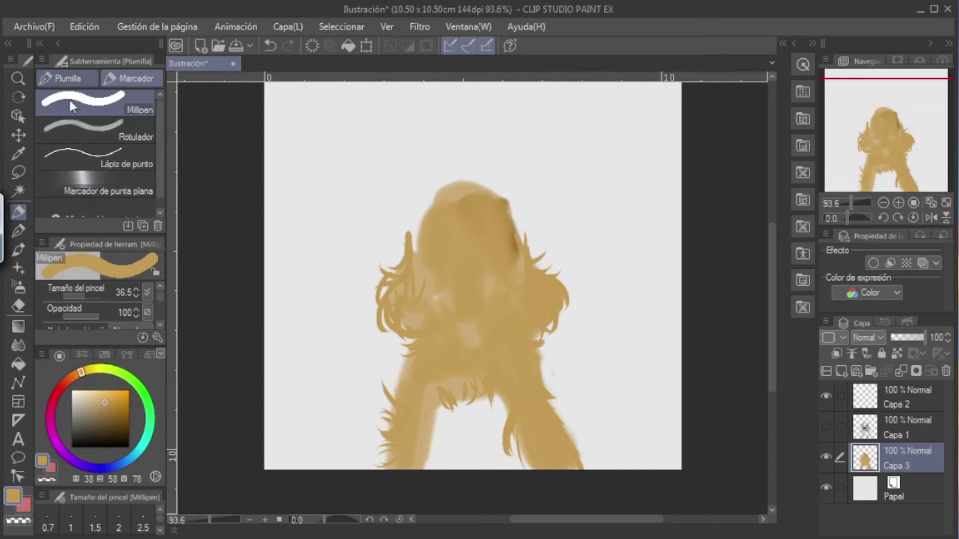
pyautogui.click(70, 77)
pyautogui.scroll(-3, 154, 148)
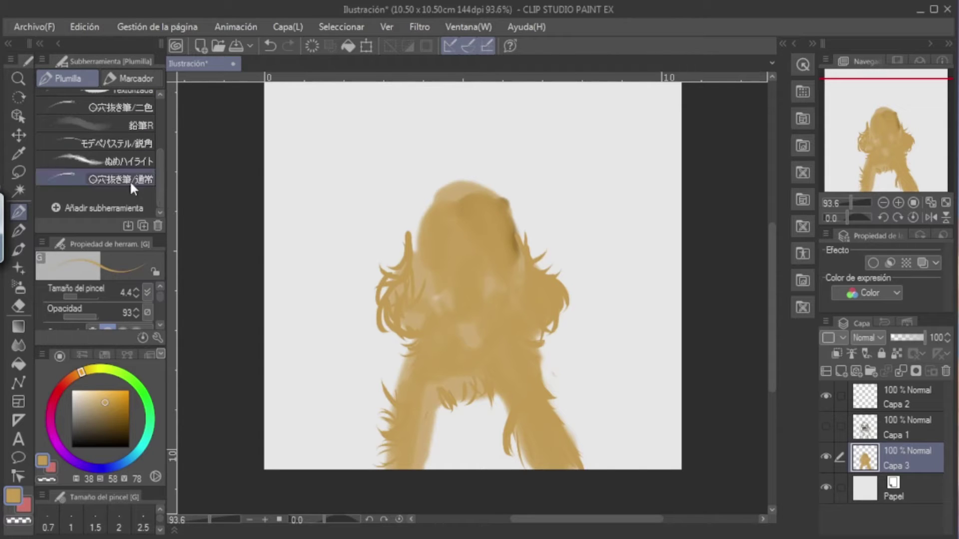
pyautogui.click(126, 165)
pyautogui.moveTo(77, 295); pyautogui.dragTo(81, 298)
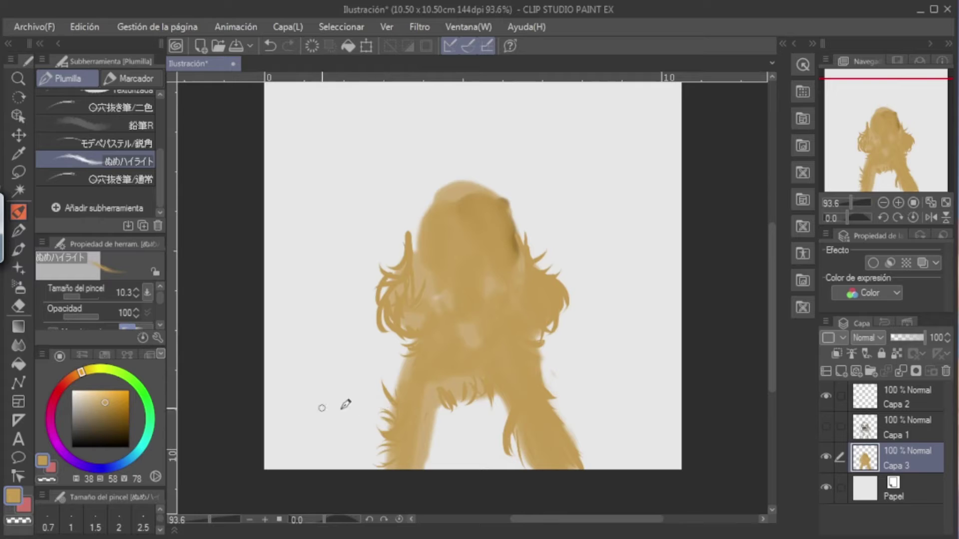
# Show the sketch again and paint the nose dark brown (38, 52, 36) on a new layer above Capa 3
pyautogui.click(827, 426)
pyautogui.click(839, 372)
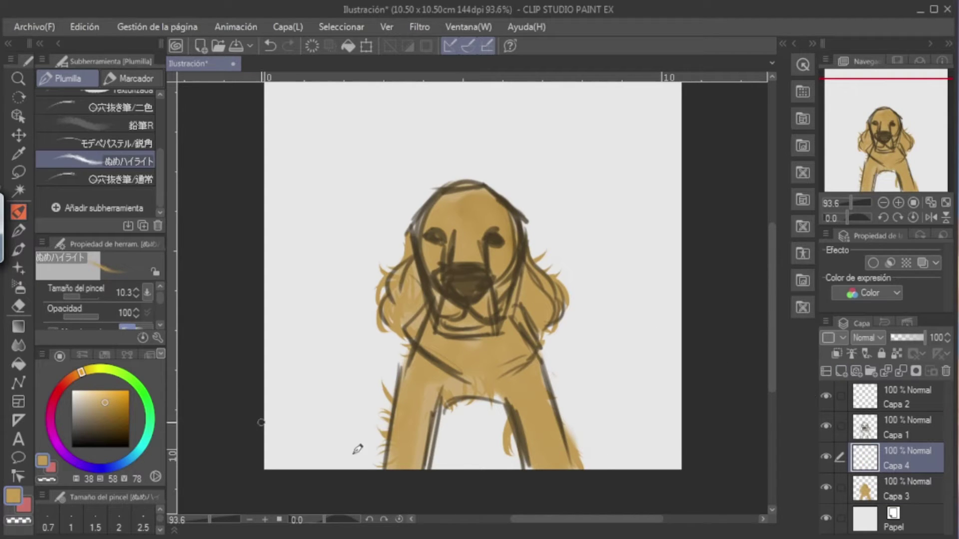
pyautogui.press('p')
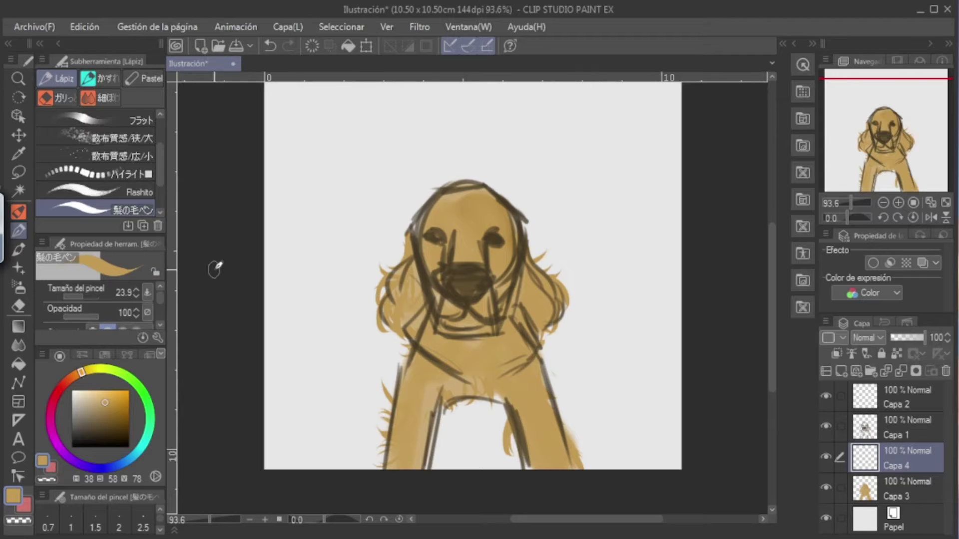
pyautogui.click(102, 424)
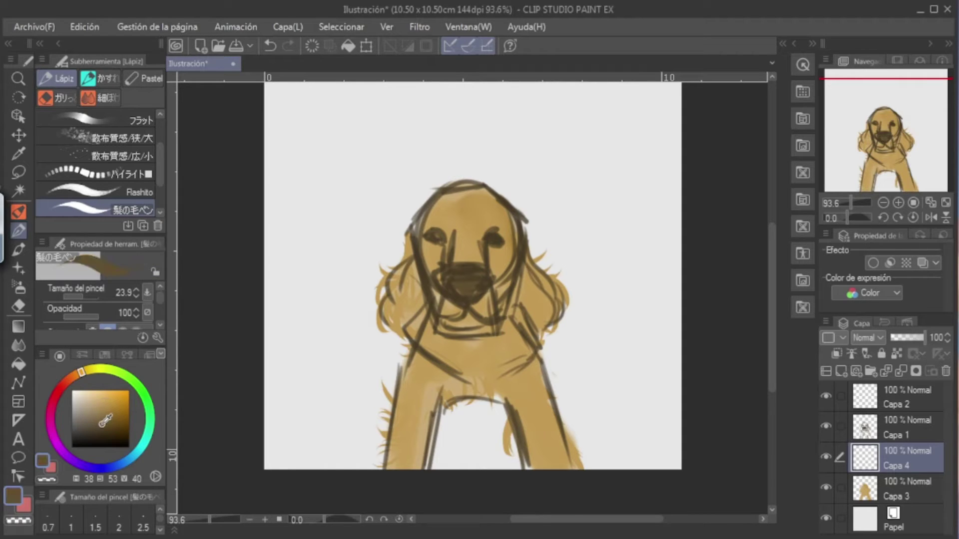
pyautogui.moveTo(465, 267)
pyautogui.mouseDown()
pyautogui.moveTo(491, 277)
pyautogui.moveTo(475, 277)
pyautogui.moveTo(471, 291)
pyautogui.moveTo(451, 281)
pyautogui.mouseUp()
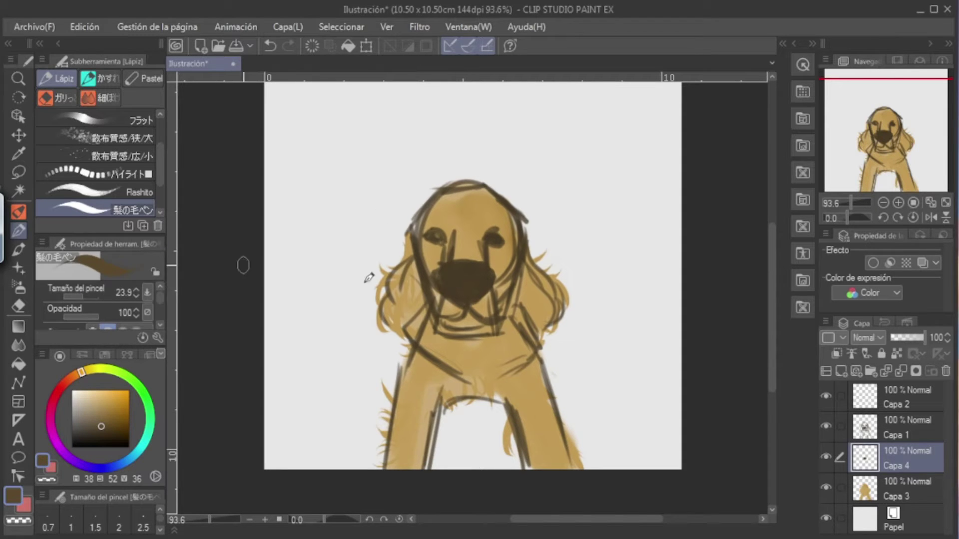
# Block in both eyes in dark brown with the Flashito brush at size 29.6 and hide the Capa 1 sketch
pyautogui.click(113, 193)
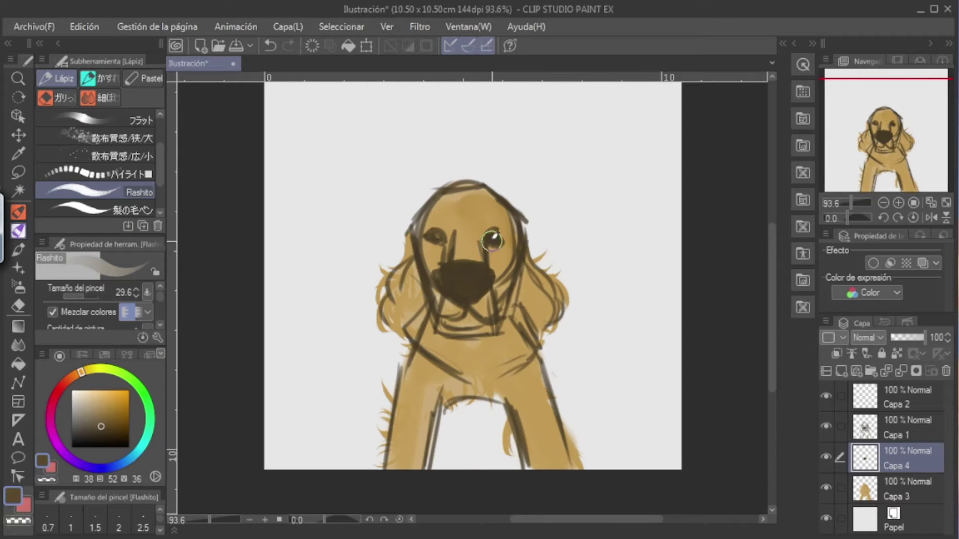
pyautogui.moveTo(436, 237); pyautogui.dragTo(438, 242)
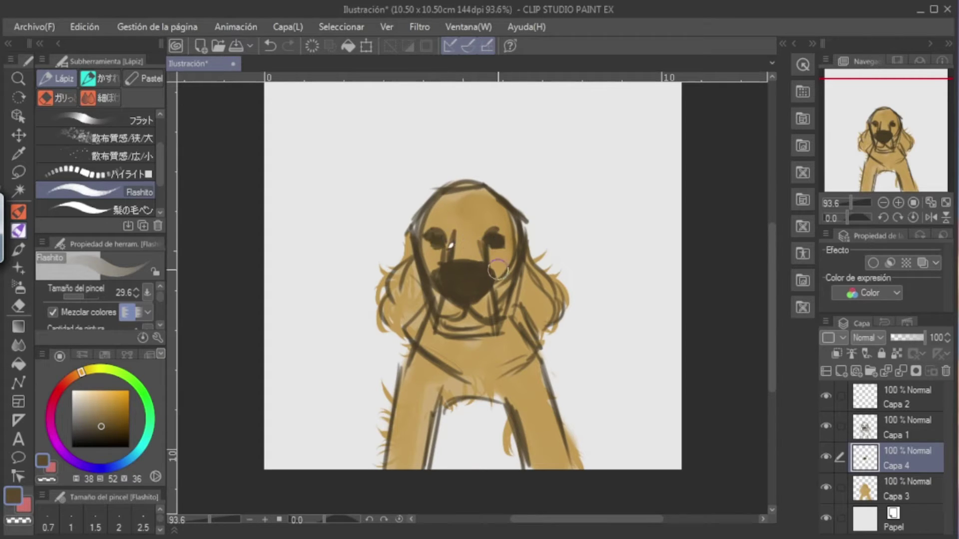
pyautogui.click(826, 425)
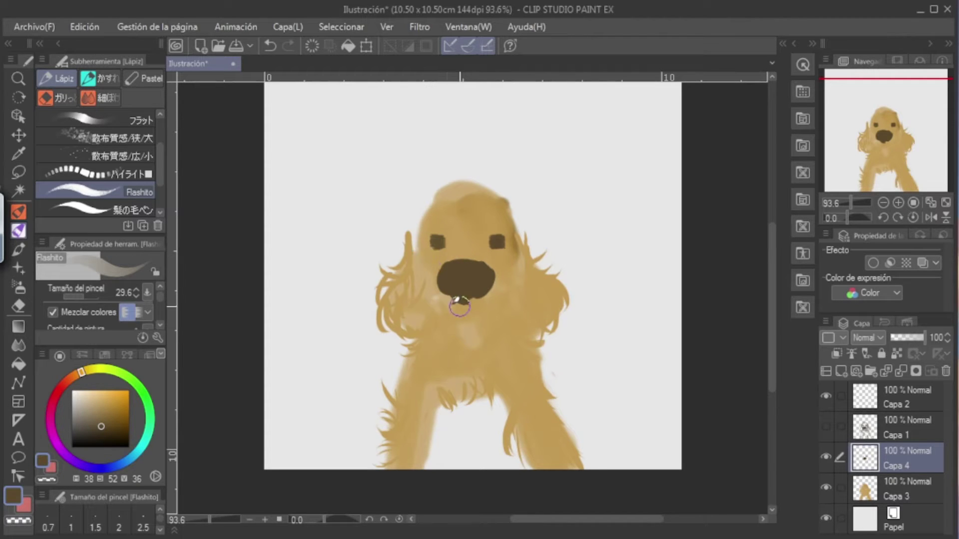
# Reduce the Flashito brush to size 10.3 and paint short dark brown lines below the nose and a curved mark on the chest
pyautogui.moveTo(82, 298); pyautogui.dragTo(83, 301)
pyautogui.moveTo(82, 293)
pyautogui.mouseDown()
pyautogui.moveTo(73, 294)
pyautogui.moveTo(90, 300)
pyautogui.mouseUp()
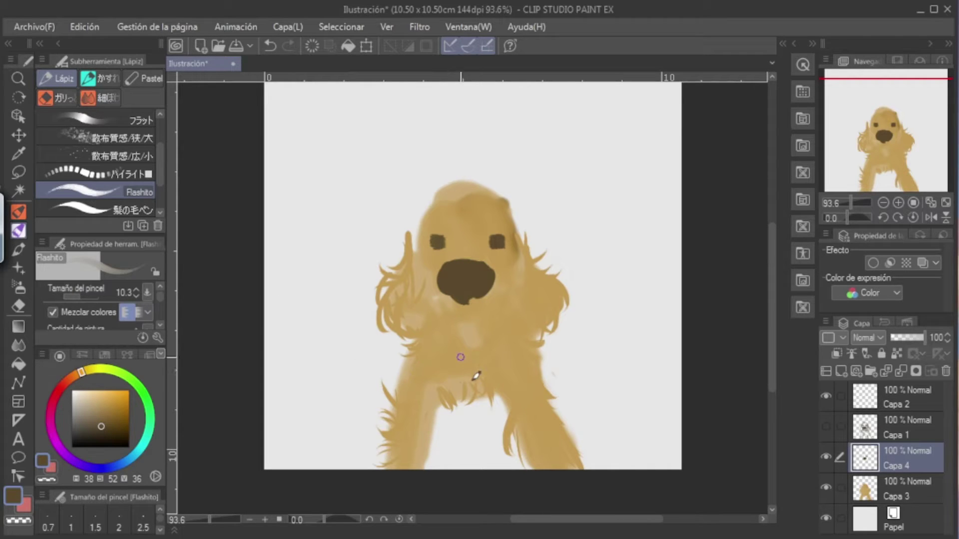
pyautogui.moveTo(428, 348); pyautogui.dragTo(438, 364)
# Zoom in on the face and paint the pupils of both eyes in black (38, 100, 0)
pyautogui.moveTo(132, 424); pyautogui.dragTo(113, 391)
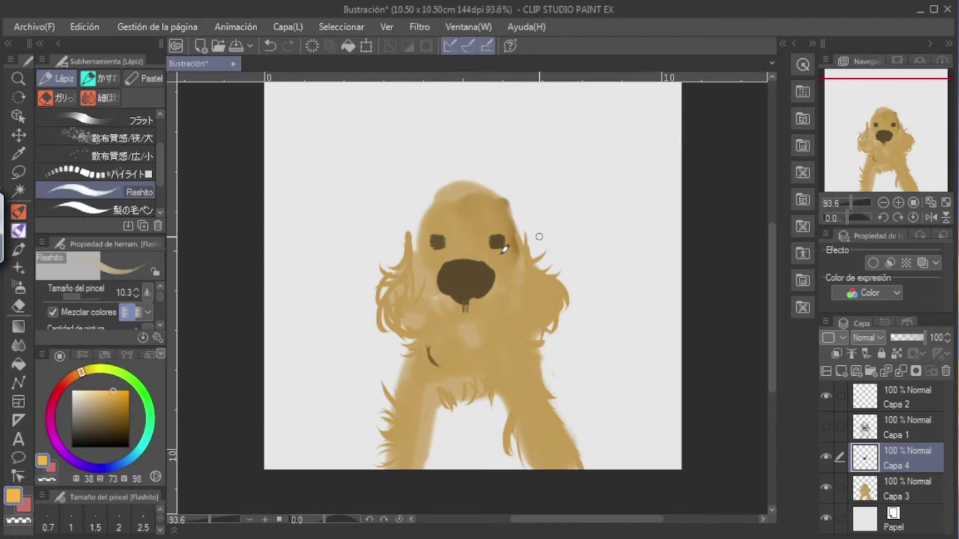
pyautogui.scroll(4, 548, 223)
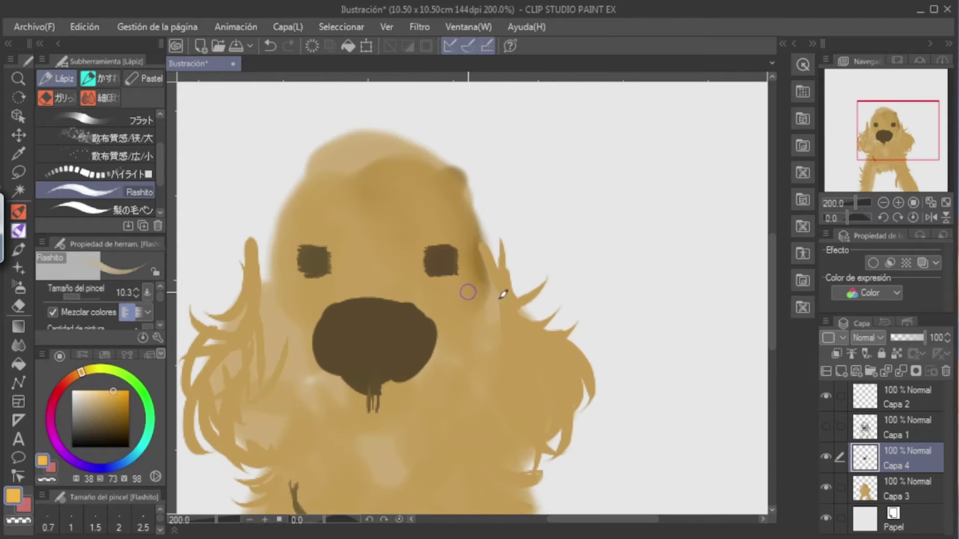
pyautogui.moveTo(428, 263)
pyautogui.mouseDown()
pyautogui.moveTo(433, 253)
pyautogui.moveTo(452, 262)
pyautogui.moveTo(434, 256)
pyautogui.mouseUp()
pyautogui.click(93, 434)
pyautogui.click(129, 447)
pyautogui.moveTo(434, 253)
pyautogui.mouseDown()
pyautogui.moveTo(449, 267)
pyautogui.moveTo(427, 258)
pyautogui.moveTo(453, 261)
pyautogui.moveTo(438, 269)
pyautogui.moveTo(448, 255)
pyautogui.moveTo(435, 271)
pyautogui.moveTo(428, 262)
pyautogui.moveTo(449, 258)
pyautogui.moveTo(431, 272)
pyautogui.moveTo(447, 261)
pyautogui.moveTo(423, 265)
pyautogui.mouseUp()
pyautogui.moveTo(311, 257)
pyautogui.mouseDown()
pyautogui.moveTo(322, 266)
pyautogui.moveTo(307, 257)
pyautogui.moveTo(315, 273)
pyautogui.mouseUp()
pyautogui.hotkey('ctrl', 'z')
pyautogui.hotkey('ctrl', 'z')
pyautogui.hotkey('ctrl', 'y')
pyautogui.hotkey('ctrl', 'y')
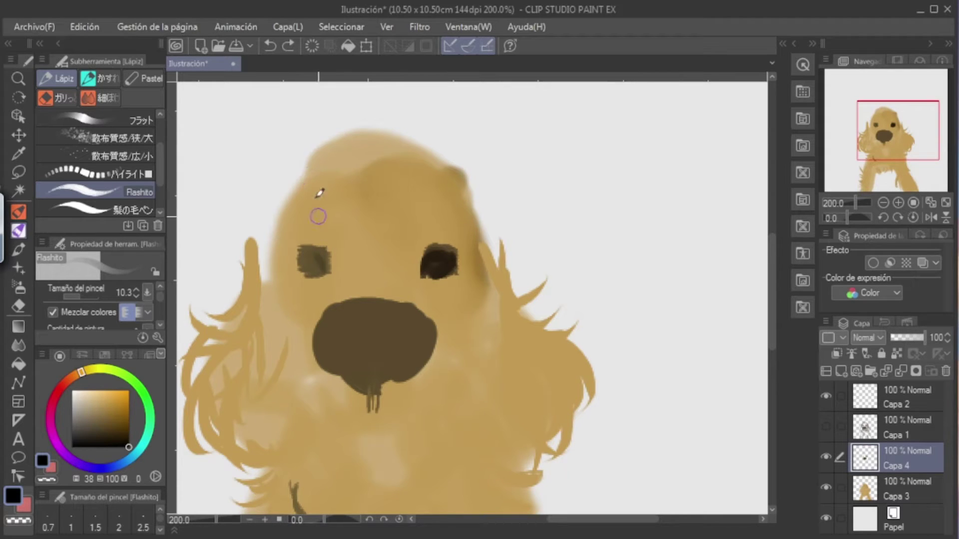
pyautogui.moveTo(306, 257)
pyautogui.mouseDown()
pyautogui.moveTo(301, 266)
pyautogui.moveTo(318, 269)
pyautogui.mouseUp()
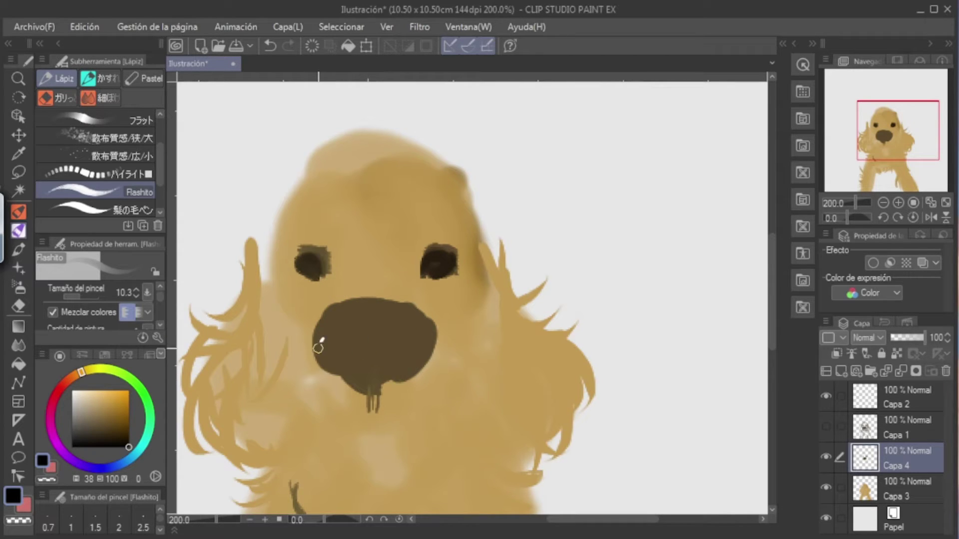
# Darken the lower edges of the nose and paint a dark curved band across its upper part in black
pyautogui.moveTo(319, 352); pyautogui.dragTo(363, 388)
pyautogui.moveTo(427, 348); pyautogui.dragTo(397, 389)
pyautogui.moveTo(424, 353)
pyautogui.mouseDown()
pyautogui.moveTo(371, 391)
pyautogui.moveTo(384, 390)
pyautogui.mouseUp()
pyautogui.moveTo(424, 321); pyautogui.dragTo(364, 322)
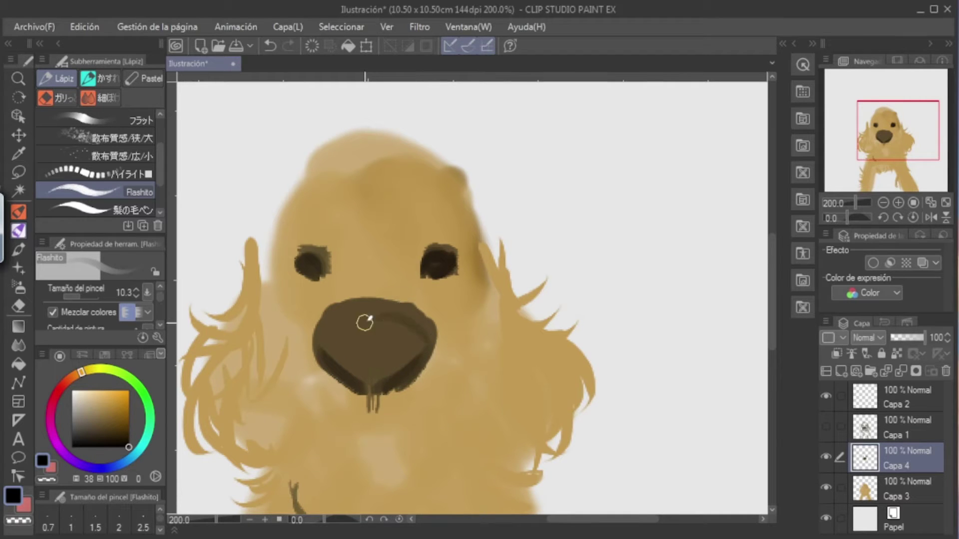
pyautogui.moveTo(429, 341)
pyautogui.mouseDown()
pyautogui.moveTo(355, 330)
pyautogui.moveTo(323, 347)
pyautogui.moveTo(374, 335)
pyautogui.moveTo(320, 347)
pyautogui.moveTo(381, 327)
pyautogui.moveTo(401, 332)
pyautogui.moveTo(312, 332)
pyautogui.moveTo(335, 365)
pyautogui.moveTo(313, 338)
pyautogui.moveTo(367, 324)
pyautogui.moveTo(417, 331)
pyautogui.moveTo(414, 351)
pyautogui.moveTo(389, 343)
pyautogui.mouseUp()
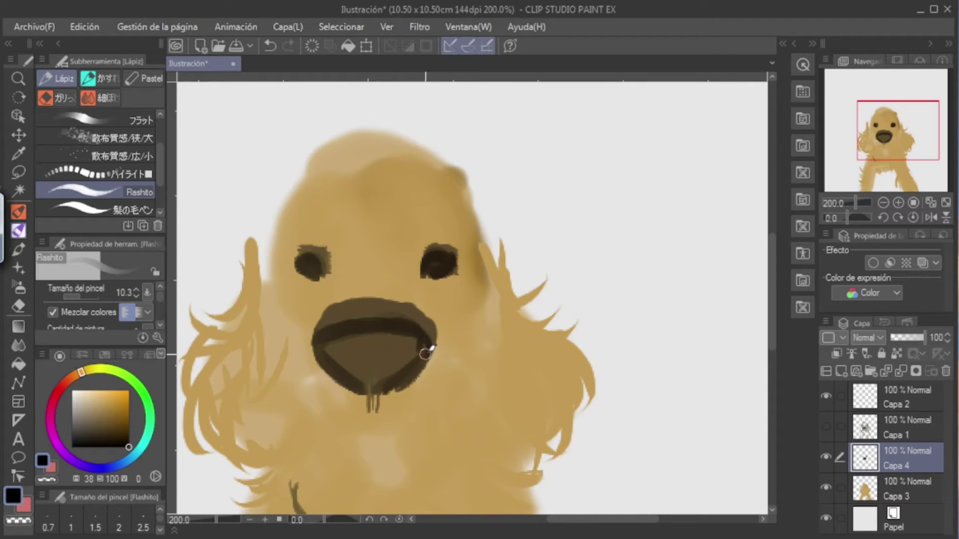
# Shade the lower part of the nose and paint two dark nostrils
pyautogui.moveTo(385, 380)
pyautogui.mouseDown()
pyautogui.moveTo(344, 372)
pyautogui.moveTo(383, 385)
pyautogui.moveTo(360, 386)
pyautogui.moveTo(388, 372)
pyautogui.mouseUp()
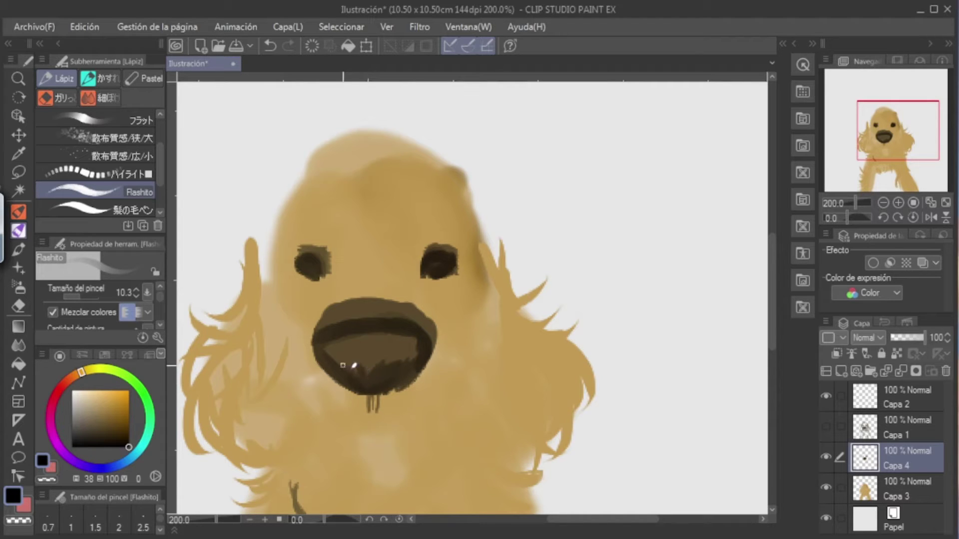
pyautogui.moveTo(371, 371)
pyautogui.mouseDown()
pyautogui.moveTo(394, 377)
pyautogui.moveTo(352, 399)
pyautogui.moveTo(325, 377)
pyautogui.moveTo(361, 394)
pyautogui.moveTo(350, 382)
pyautogui.moveTo(374, 381)
pyautogui.mouseUp()
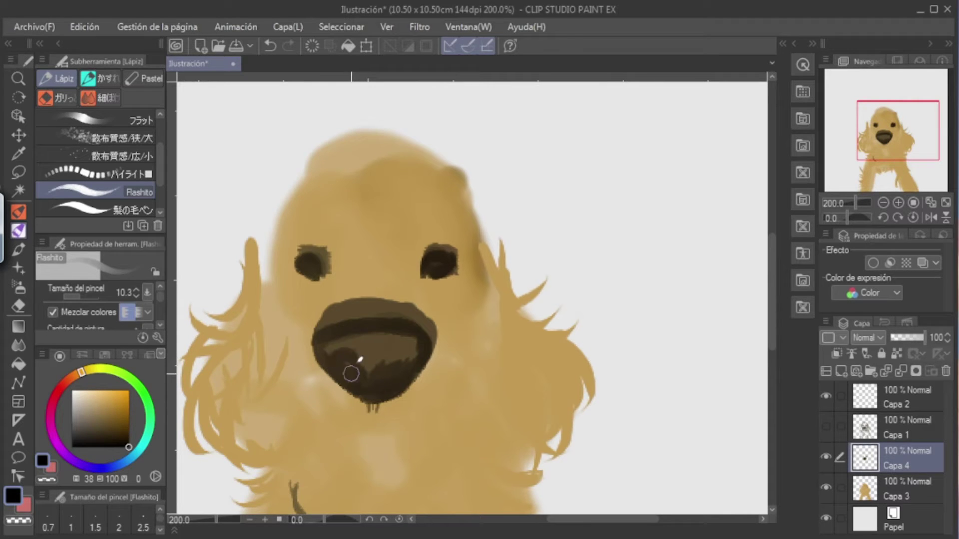
pyautogui.moveTo(411, 360)
pyautogui.mouseDown()
pyautogui.moveTo(400, 355)
pyautogui.moveTo(408, 360)
pyautogui.mouseUp()
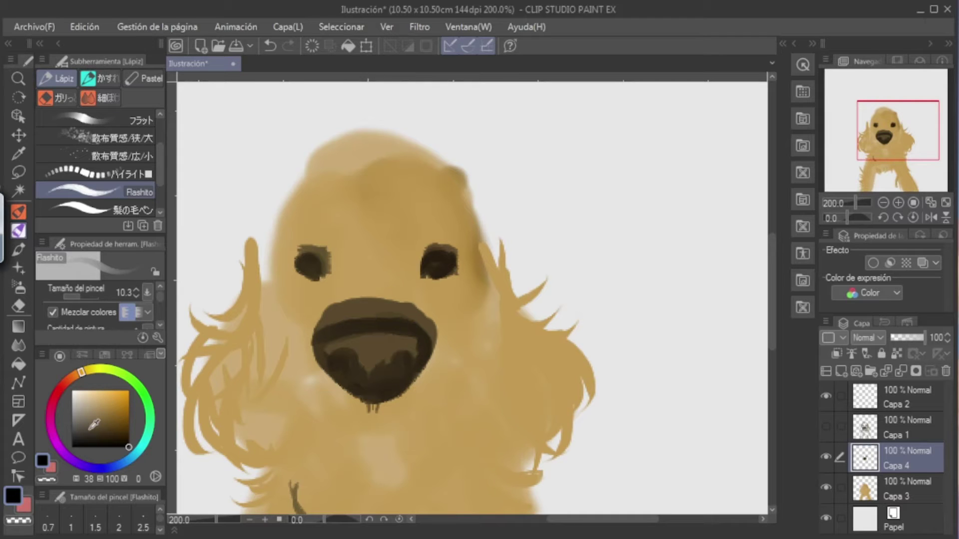
pyautogui.moveTo(92, 411); pyautogui.dragTo(90, 443)
pyautogui.moveTo(357, 375)
pyautogui.mouseDown()
pyautogui.moveTo(336, 365)
pyautogui.moveTo(341, 376)
pyautogui.moveTo(388, 372)
pyautogui.mouseUp()
pyautogui.moveTo(334, 357); pyautogui.dragTo(342, 370)
pyautogui.moveTo(400, 364)
pyautogui.mouseDown()
pyautogui.moveTo(393, 376)
pyautogui.moveTo(378, 374)
pyautogui.mouseUp()
# Highlight the nose with a grey (38, 13, 49) stripe between the nostrils and light grey (38, 6, 79) along its upper edge
pyautogui.moveTo(90, 411); pyautogui.dragTo(78, 419)
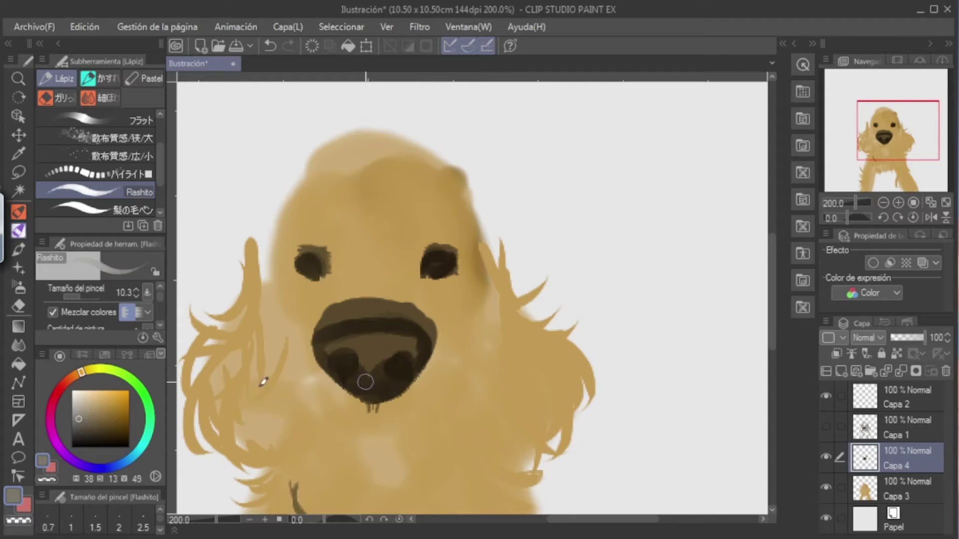
pyautogui.moveTo(365, 354); pyautogui.dragTo(372, 375)
pyautogui.moveTo(79, 410); pyautogui.dragTo(77, 398)
pyautogui.moveTo(336, 308); pyautogui.dragTo(334, 313)
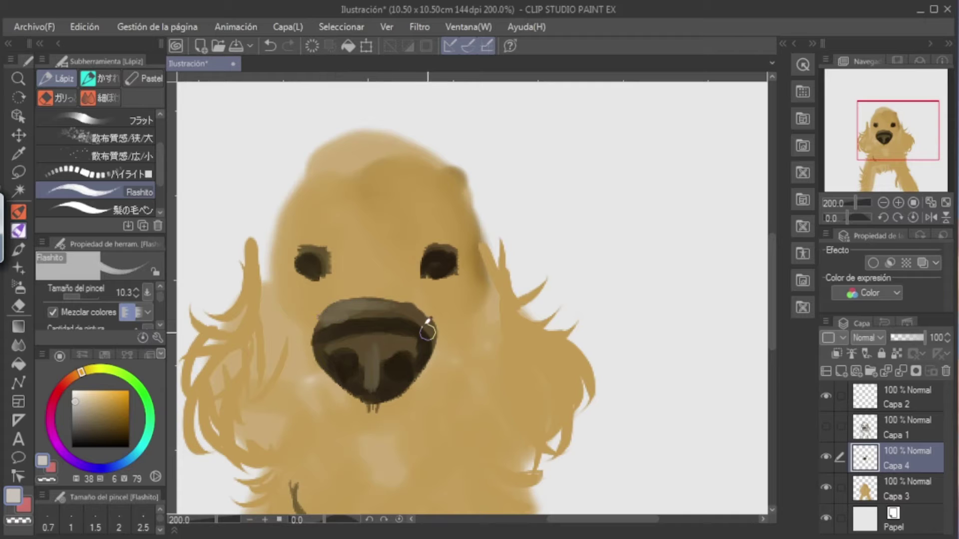
# Trim the right-hand edge of the nose with the Más fuerte eraser at size 5.5 and undo the last erasing stroke
pyautogui.click(20, 305)
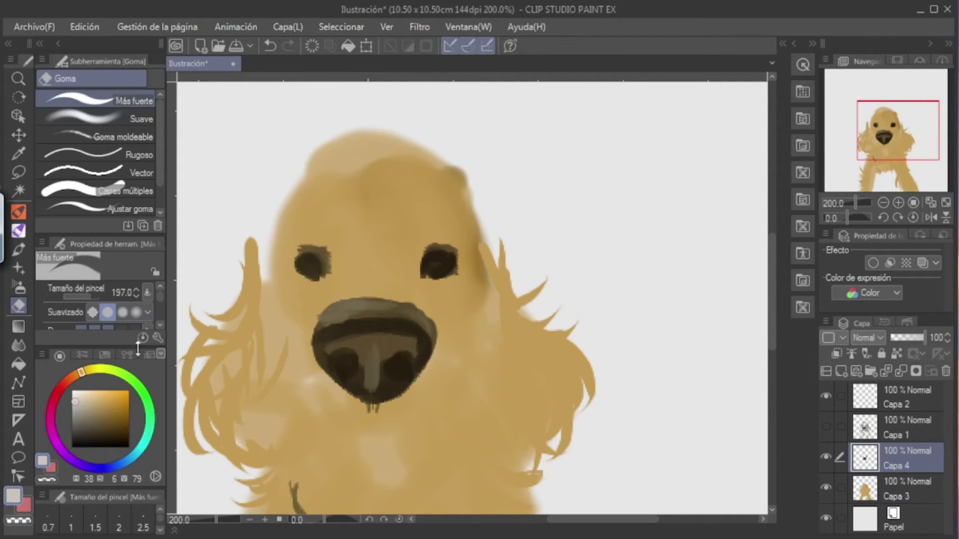
pyautogui.click(76, 293)
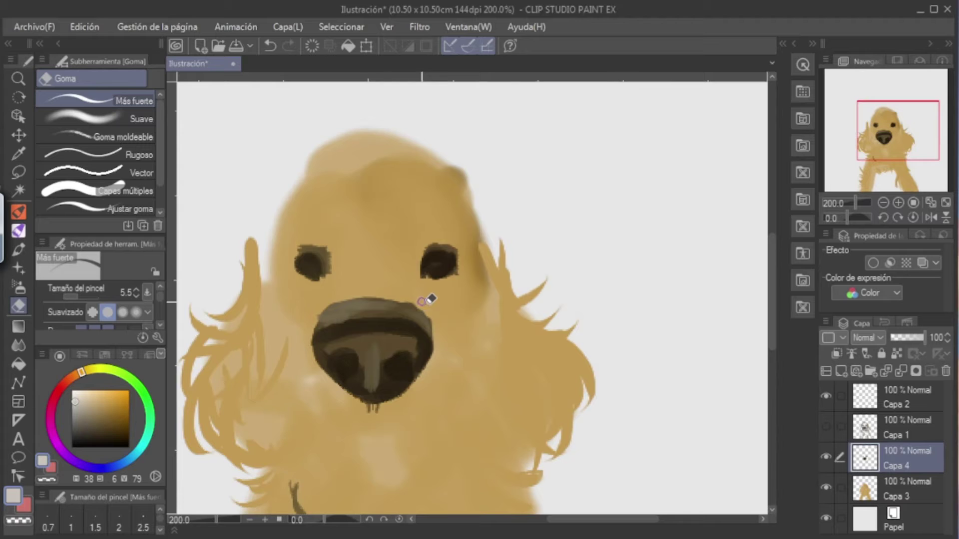
pyautogui.moveTo(414, 307); pyautogui.dragTo(439, 325)
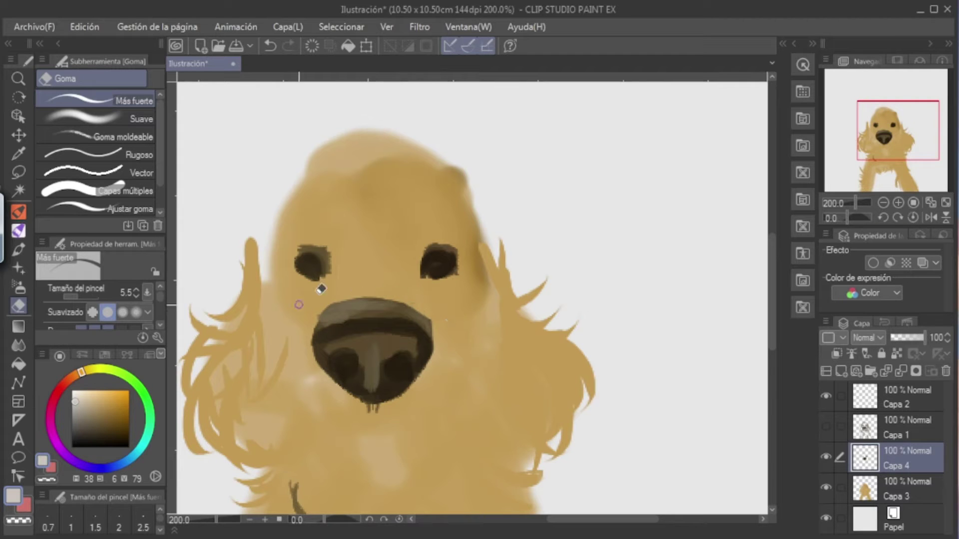
pyautogui.hotkey('ctrl', 'z')
# Try a light green (79, 45, 100) nose highlight with the ぬめハイライト brush, undo it and repaint it with the Flashito brush
pyautogui.press('p')
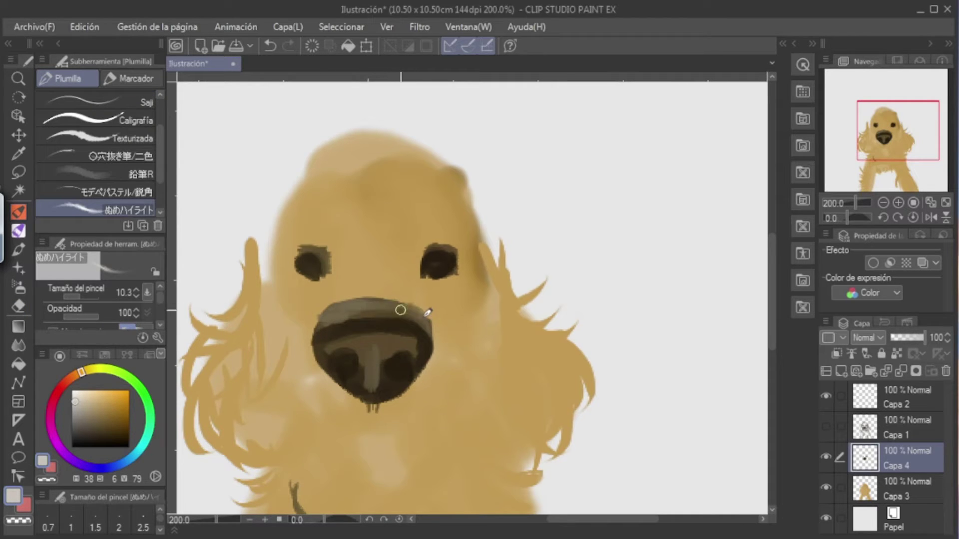
pyautogui.click(97, 389)
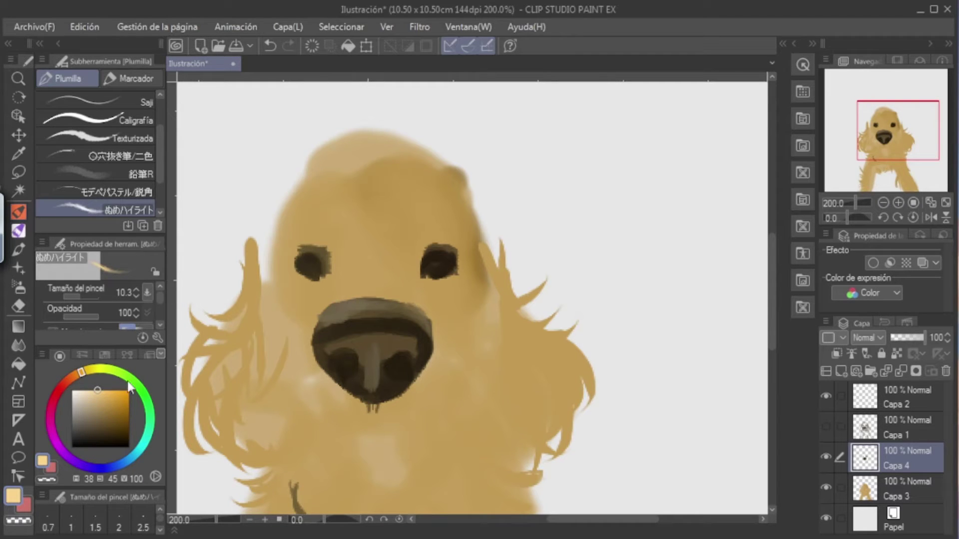
pyautogui.click(117, 371)
pyautogui.moveTo(357, 311); pyautogui.dragTo(322, 320)
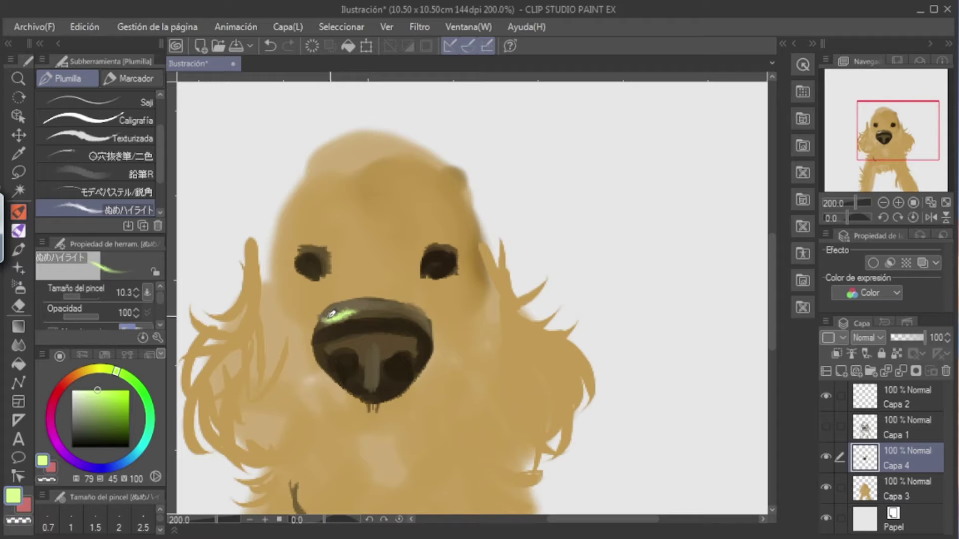
pyautogui.hotkey('ctrl', 'z')
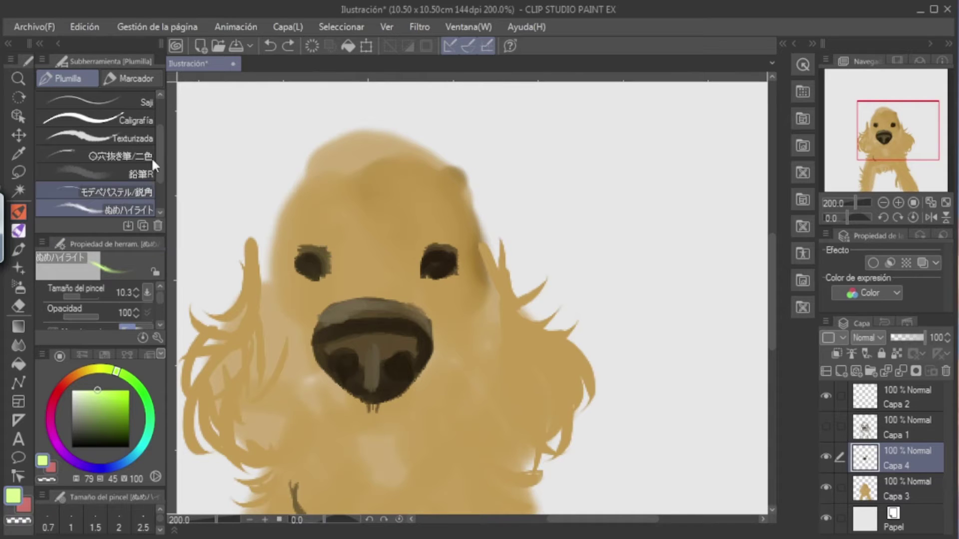
pyautogui.click(19, 231)
pyautogui.moveTo(383, 307)
pyautogui.mouseDown()
pyautogui.moveTo(329, 320)
pyautogui.moveTo(381, 307)
pyautogui.mouseUp()
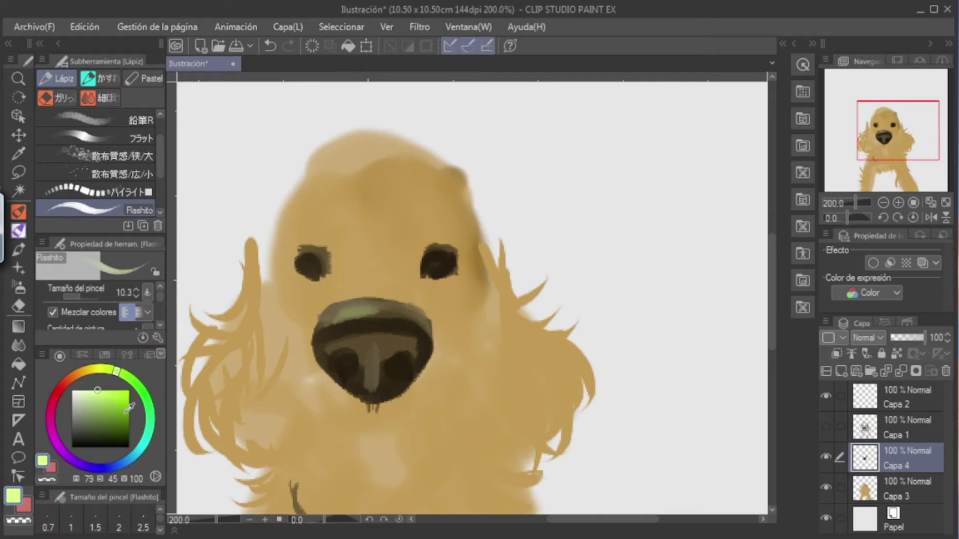
# Round out the left-hand eye in near-black (43, 79, 15) and undo a trial stroke on the right-hand ear
pyautogui.click(117, 438)
pyautogui.click(85, 370)
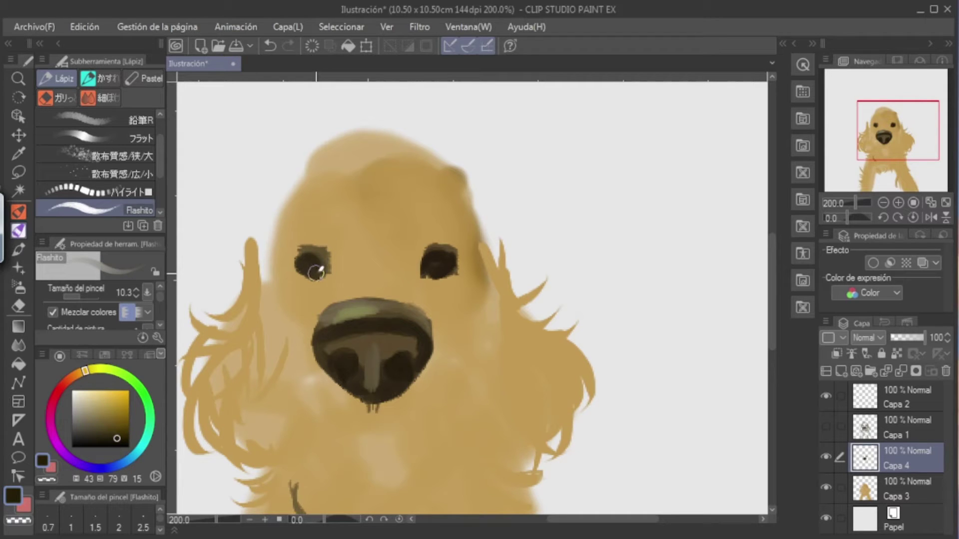
pyautogui.moveTo(321, 276)
pyautogui.mouseDown()
pyautogui.moveTo(308, 254)
pyautogui.moveTo(301, 271)
pyautogui.moveTo(325, 272)
pyautogui.mouseUp()
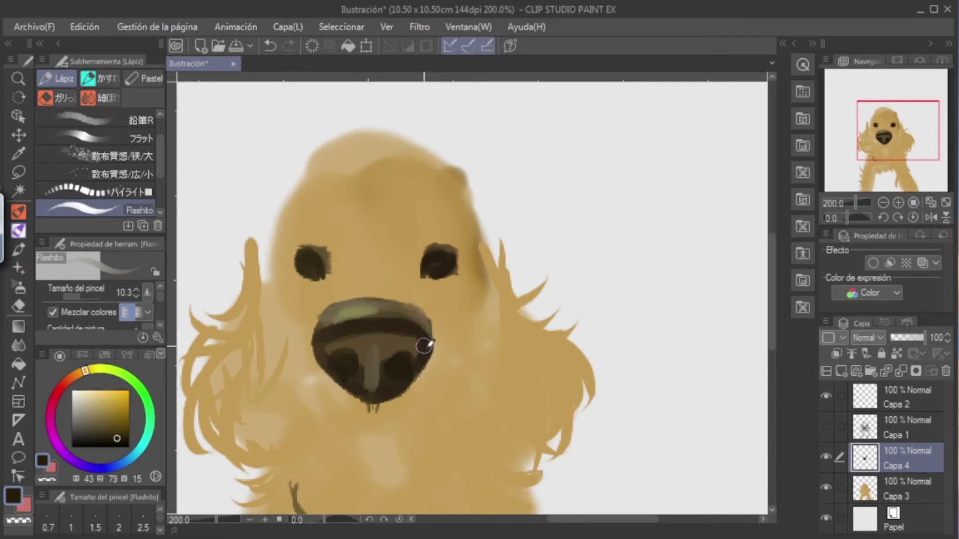
pyautogui.moveTo(505, 304); pyautogui.dragTo(515, 352)
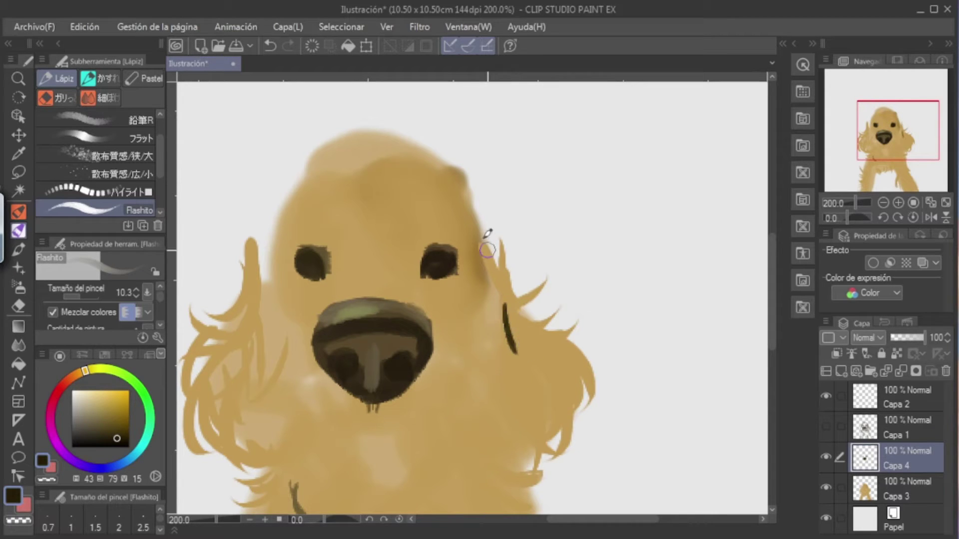
pyautogui.hotkey('ctrl', 'z')
# Paint fur shading inside the right-hand ear in golden brown (36, 62, 74) with the Flashito brush at size 10.3
pyautogui.moveTo(82, 299); pyautogui.dragTo(87, 299)
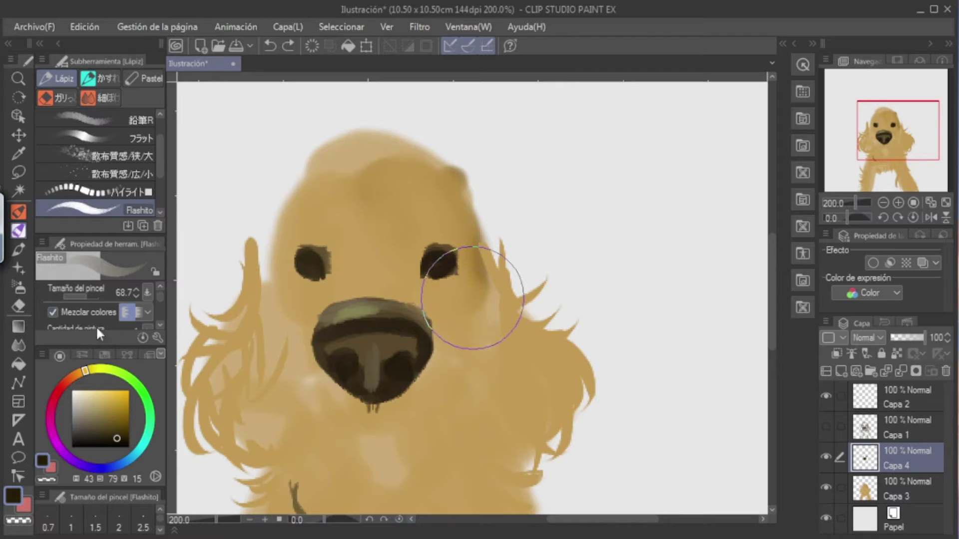
pyautogui.click(113, 418)
pyautogui.click(79, 374)
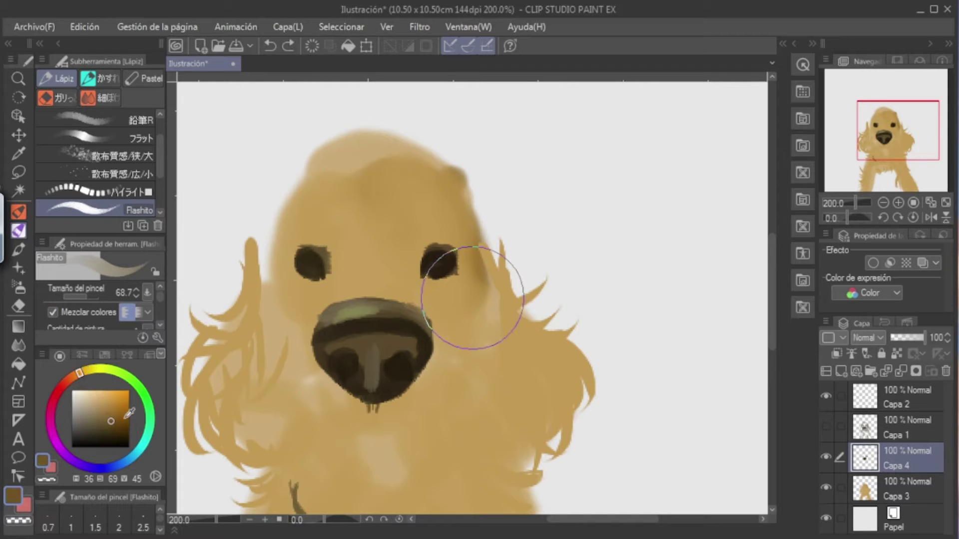
pyautogui.click(107, 404)
pyautogui.click(80, 297)
pyautogui.moveTo(511, 323)
pyautogui.mouseDown()
pyautogui.moveTo(541, 343)
pyautogui.moveTo(541, 367)
pyautogui.mouseUp()
pyautogui.moveTo(512, 325); pyautogui.dragTo(547, 372)
pyautogui.moveTo(521, 342)
pyautogui.mouseDown()
pyautogui.moveTo(546, 336)
pyautogui.moveTo(519, 373)
pyautogui.moveTo(531, 383)
pyautogui.moveTo(570, 339)
pyautogui.moveTo(533, 404)
pyautogui.moveTo(514, 368)
pyautogui.moveTo(537, 343)
pyautogui.moveTo(524, 358)
pyautogui.moveTo(533, 421)
pyautogui.mouseUp()
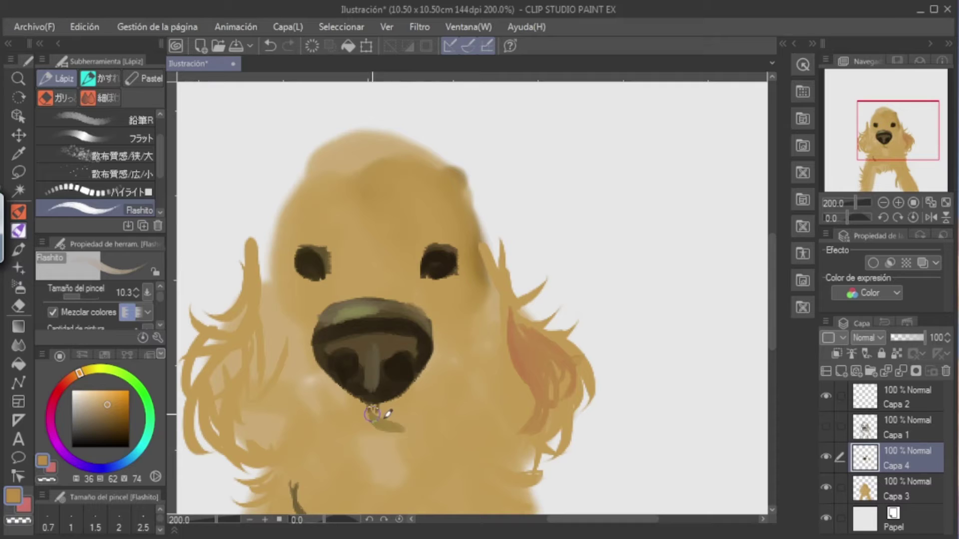
# Paint the curved mouth line on both sides below the nose and add the lower lip and chin outline in golden brown
pyautogui.moveTo(370, 411)
pyautogui.mouseDown()
pyautogui.moveTo(404, 433)
pyautogui.moveTo(442, 427)
pyautogui.mouseUp()
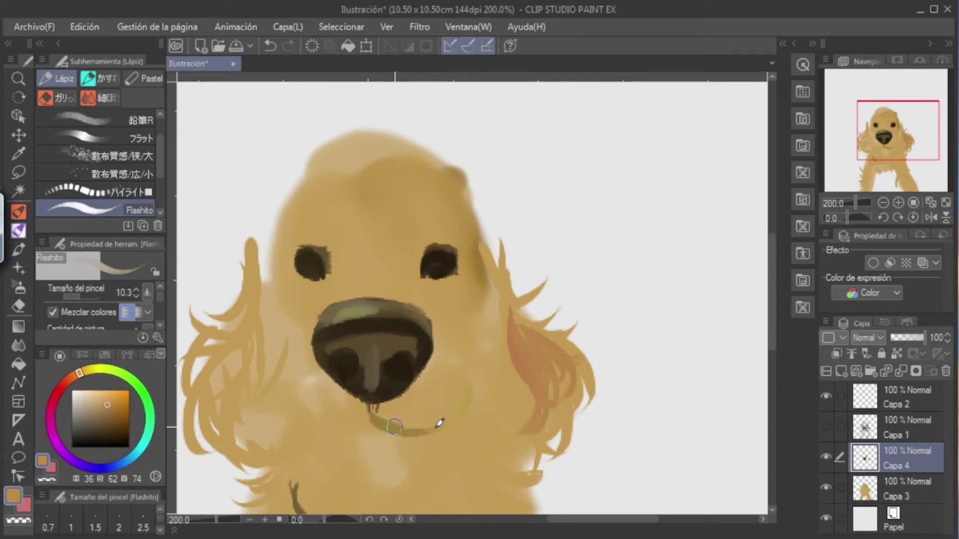
pyautogui.moveTo(372, 404)
pyautogui.mouseDown()
pyautogui.moveTo(356, 421)
pyautogui.moveTo(303, 422)
pyautogui.mouseUp()
pyautogui.moveTo(276, 393); pyautogui.dragTo(288, 419)
pyautogui.moveTo(280, 385)
pyautogui.mouseDown()
pyautogui.moveTo(290, 427)
pyautogui.moveTo(279, 408)
pyautogui.moveTo(335, 424)
pyautogui.moveTo(369, 406)
pyautogui.moveTo(338, 436)
pyautogui.mouseUp()
pyautogui.moveTo(365, 407); pyautogui.dragTo(421, 422)
pyautogui.moveTo(472, 392); pyautogui.dragTo(455, 415)
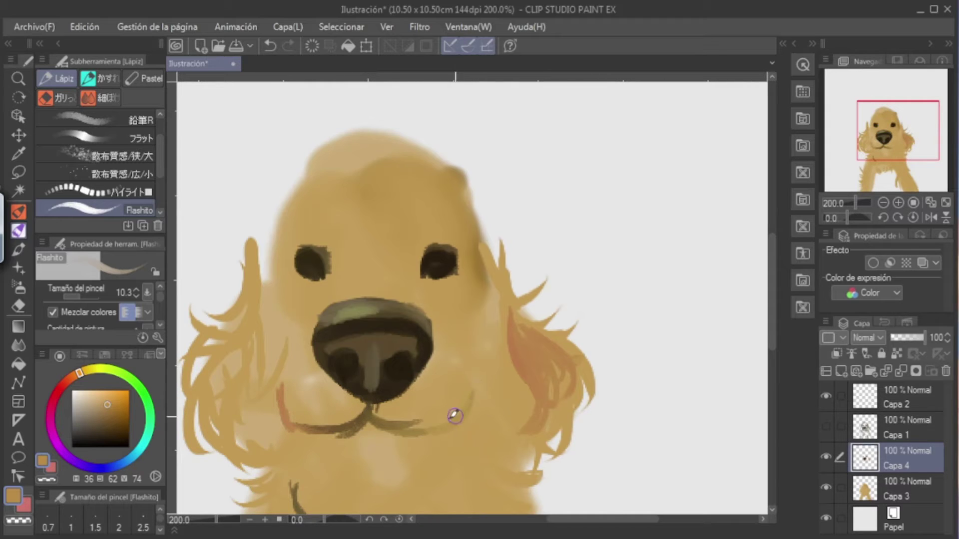
pyautogui.moveTo(375, 425)
pyautogui.mouseDown()
pyautogui.moveTo(314, 443)
pyautogui.moveTo(319, 433)
pyautogui.moveTo(374, 456)
pyautogui.mouseUp()
pyautogui.moveTo(325, 425)
pyautogui.mouseDown()
pyautogui.moveTo(398, 458)
pyautogui.moveTo(421, 434)
pyautogui.mouseUp()
# Paint soft brown rims around both eyes
pyautogui.moveTo(315, 257)
pyautogui.mouseDown()
pyautogui.moveTo(286, 260)
pyautogui.moveTo(290, 252)
pyautogui.moveTo(319, 258)
pyautogui.moveTo(307, 244)
pyautogui.moveTo(287, 274)
pyautogui.moveTo(290, 263)
pyautogui.moveTo(300, 282)
pyautogui.mouseUp()
pyautogui.moveTo(421, 276)
pyautogui.mouseDown()
pyautogui.moveTo(432, 240)
pyautogui.moveTo(461, 253)
pyautogui.moveTo(422, 266)
pyautogui.moveTo(460, 251)
pyautogui.moveTo(425, 277)
pyautogui.mouseUp()
pyautogui.moveTo(301, 256); pyautogui.dragTo(325, 260)
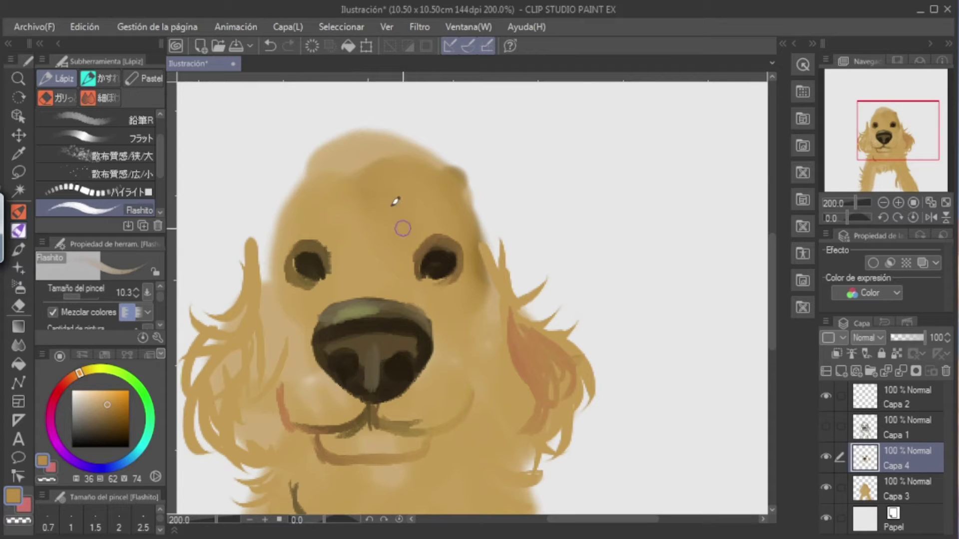
# Paint brown fur strands along the inner edges of both ears and undo a trial stroke on top of the head
pyautogui.moveTo(489, 241)
pyautogui.mouseDown()
pyautogui.moveTo(517, 302)
pyautogui.moveTo(520, 285)
pyautogui.moveTo(516, 309)
pyautogui.mouseUp()
pyautogui.moveTo(240, 263)
pyautogui.mouseDown()
pyautogui.moveTo(263, 240)
pyautogui.moveTo(245, 275)
pyautogui.moveTo(258, 296)
pyautogui.moveTo(262, 256)
pyautogui.moveTo(229, 403)
pyautogui.mouseUp()
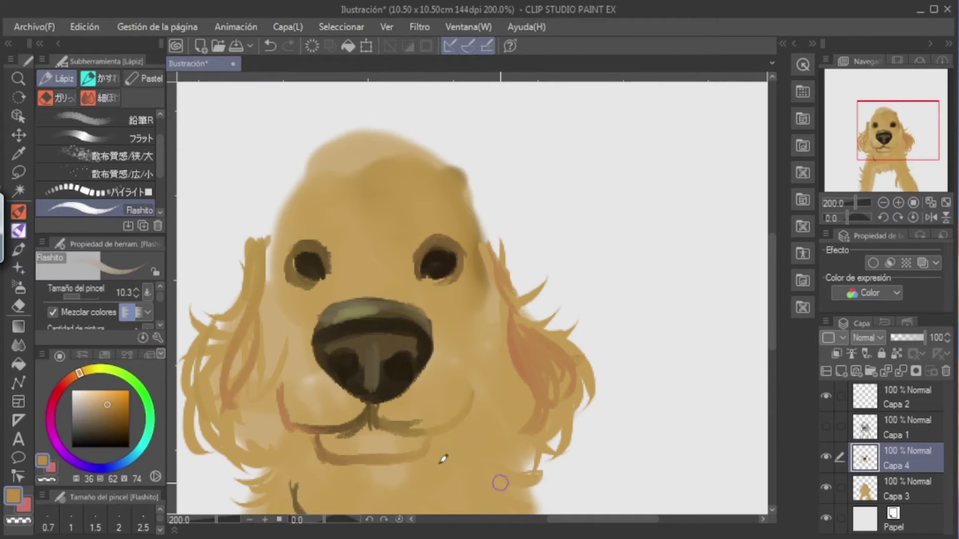
pyautogui.moveTo(566, 519); pyautogui.dragTo(550, 519)
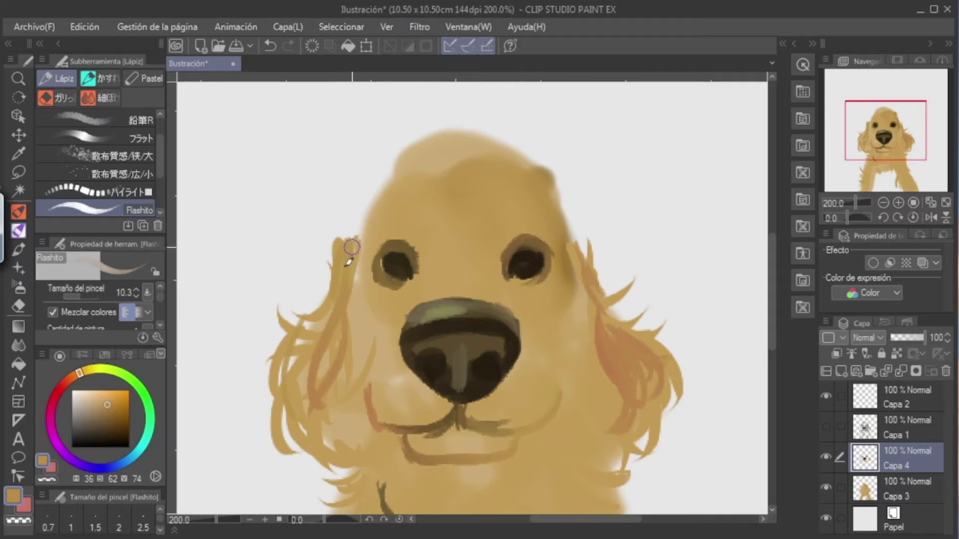
pyautogui.moveTo(493, 143); pyautogui.dragTo(560, 190)
pyautogui.hotkey('ctrl', 'z')
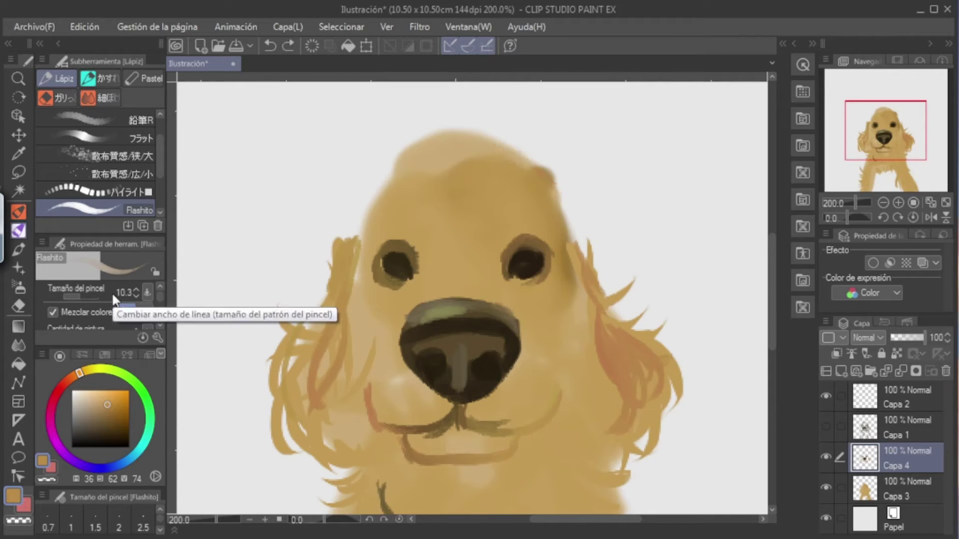
# Trim the top of the dog's head to a lower, flatter outline with the Capas múltiples eraser at size 29.6
pyautogui.click(18, 305)
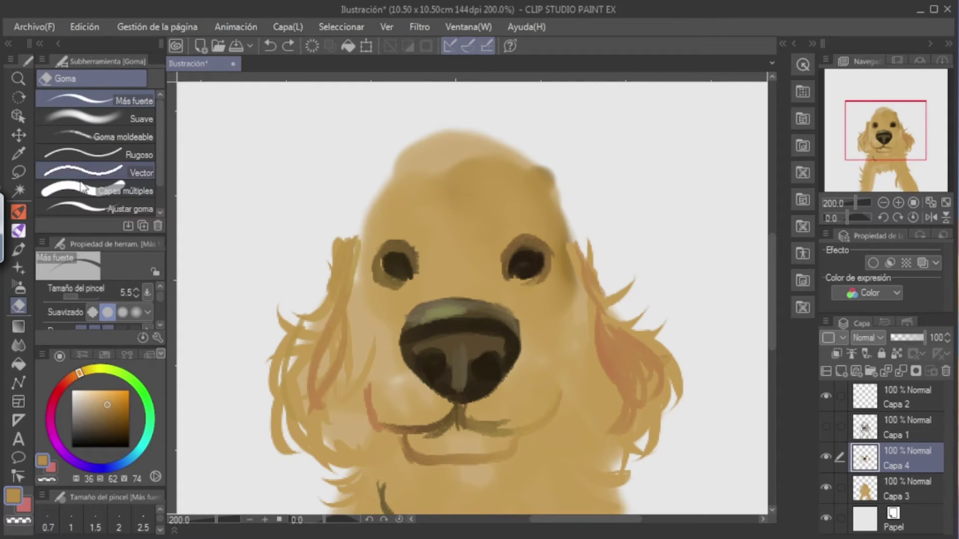
pyautogui.click(107, 191)
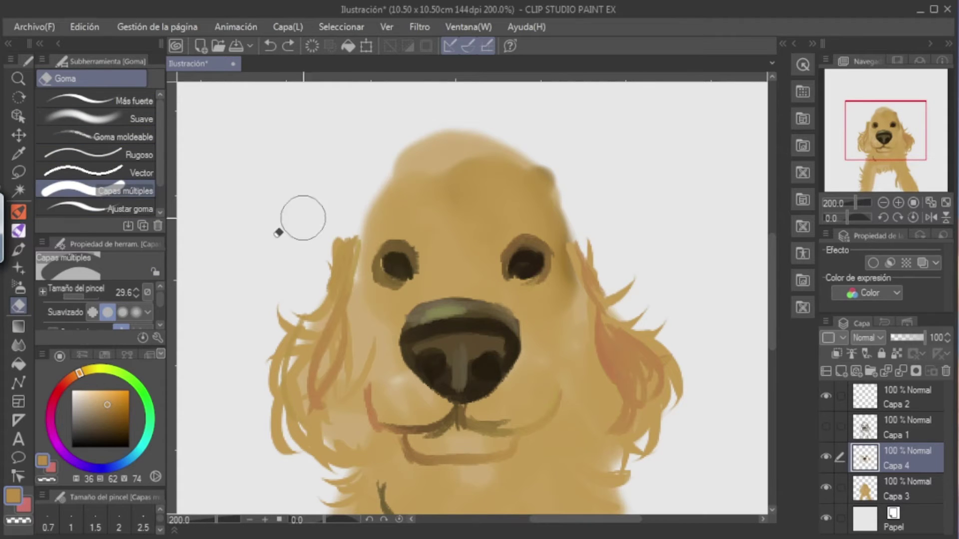
pyautogui.moveTo(575, 149)
pyautogui.mouseDown()
pyautogui.moveTo(499, 105)
pyautogui.moveTo(514, 112)
pyautogui.moveTo(317, 107)
pyautogui.moveTo(439, 106)
pyautogui.moveTo(402, 117)
pyautogui.mouseUp()
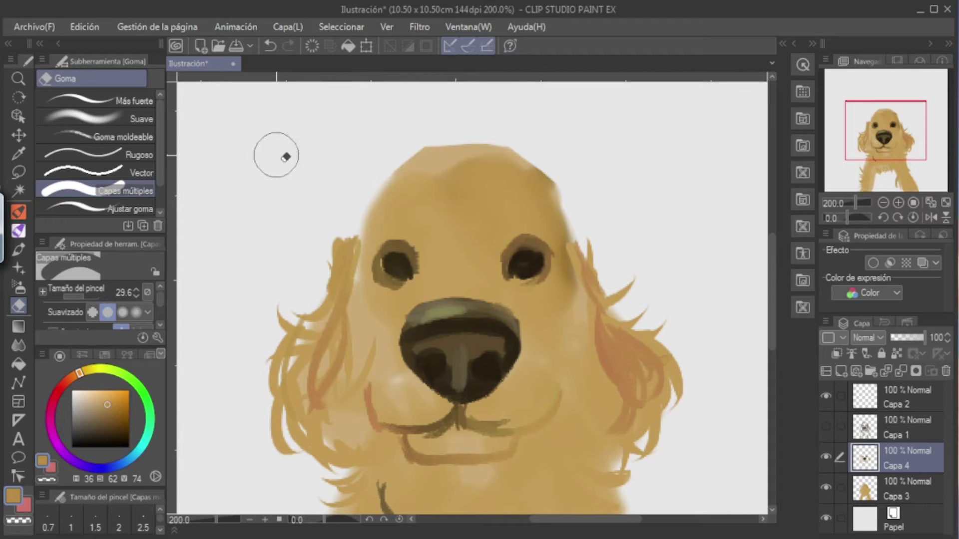
# Lasso the left-hand eye, enlarge it slightly to match the other one, accept the transformation and deselect
pyautogui.moveTo(772, 262)
pyautogui.mouseDown()
pyautogui.moveTo(778, 346)
pyautogui.moveTo(772, 272)
pyautogui.mouseUp()
pyautogui.press('p')
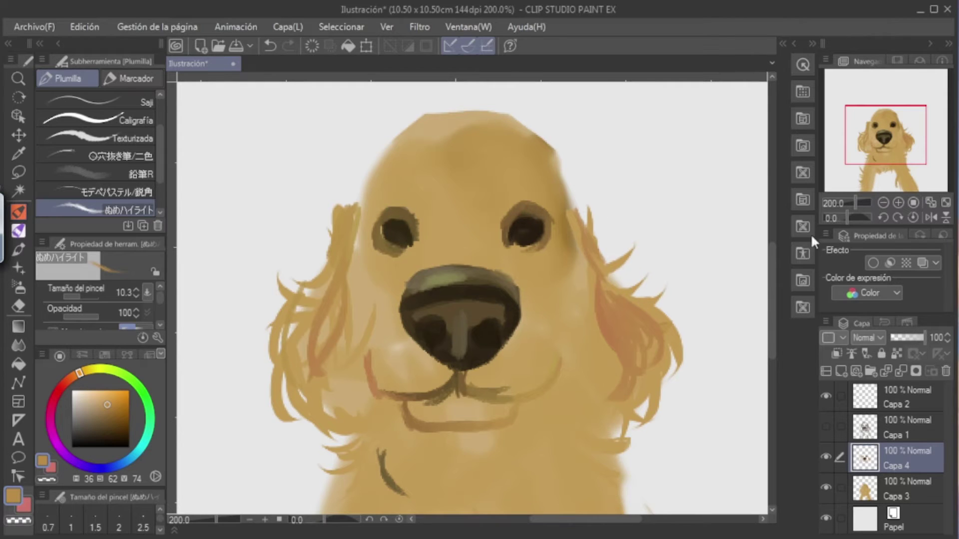
pyautogui.click(928, 217)
pyautogui.click(929, 217)
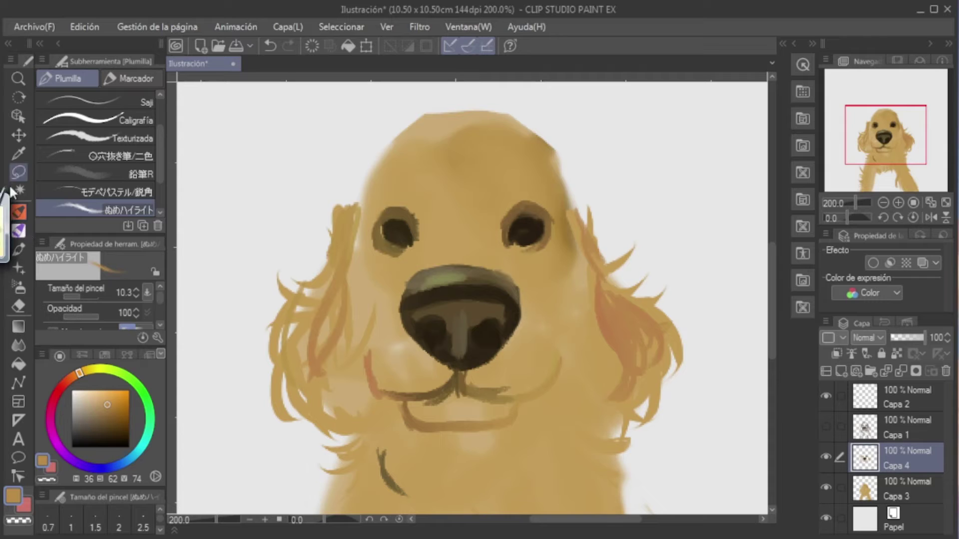
pyautogui.click(18, 173)
pyautogui.moveTo(372, 209)
pyautogui.mouseDown()
pyautogui.moveTo(364, 256)
pyautogui.moveTo(422, 267)
pyautogui.mouseUp()
pyautogui.click(450, 302)
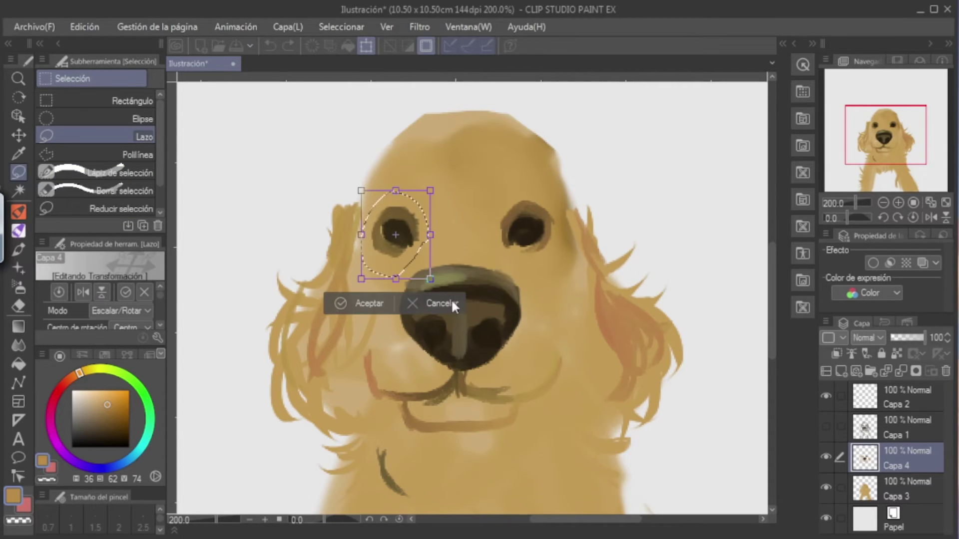
pyautogui.moveTo(429, 279); pyautogui.dragTo(438, 287)
pyautogui.moveTo(386, 245); pyautogui.dragTo(383, 240)
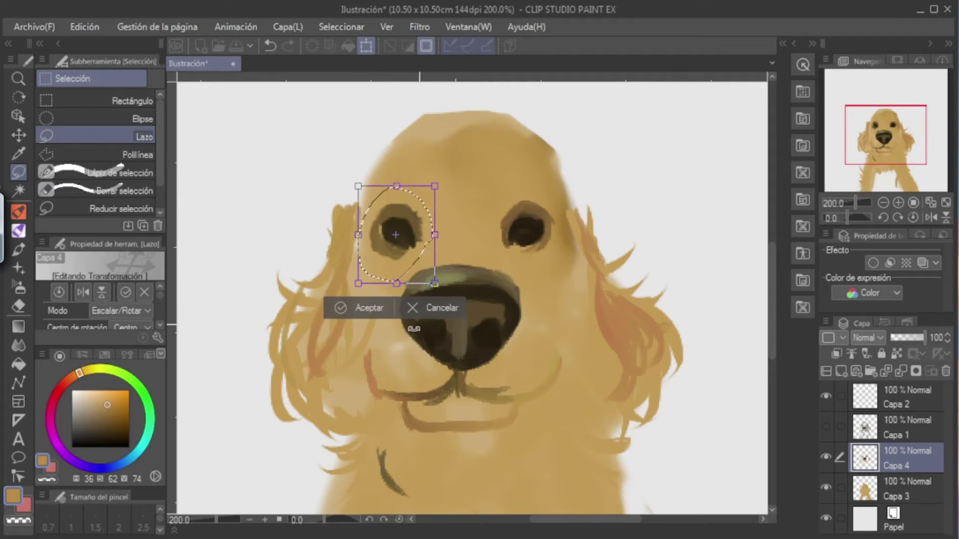
pyautogui.click(358, 310)
pyautogui.click(264, 305)
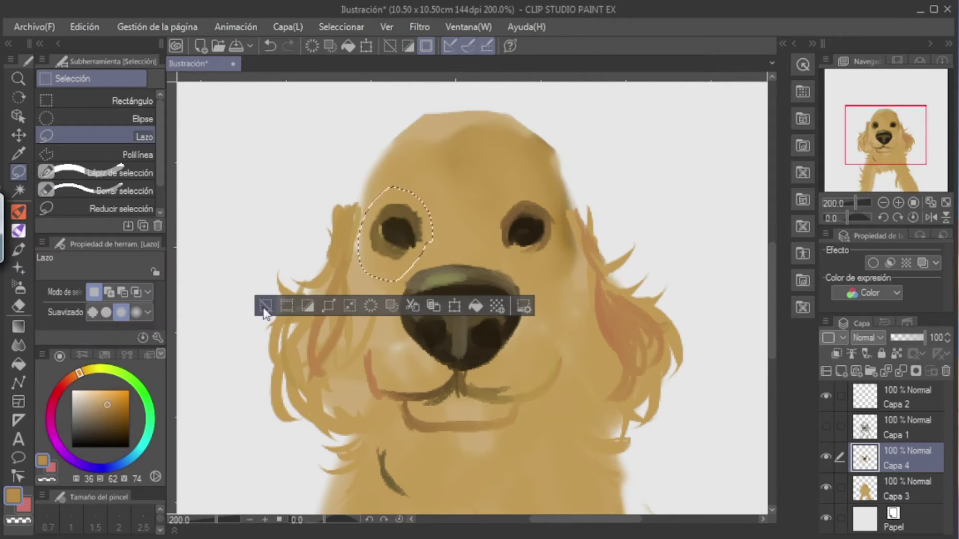
# Add a new layer above Capa 3 and set up the Flashito brush with yellow (50, 68, 83)
pyautogui.click(895, 484)
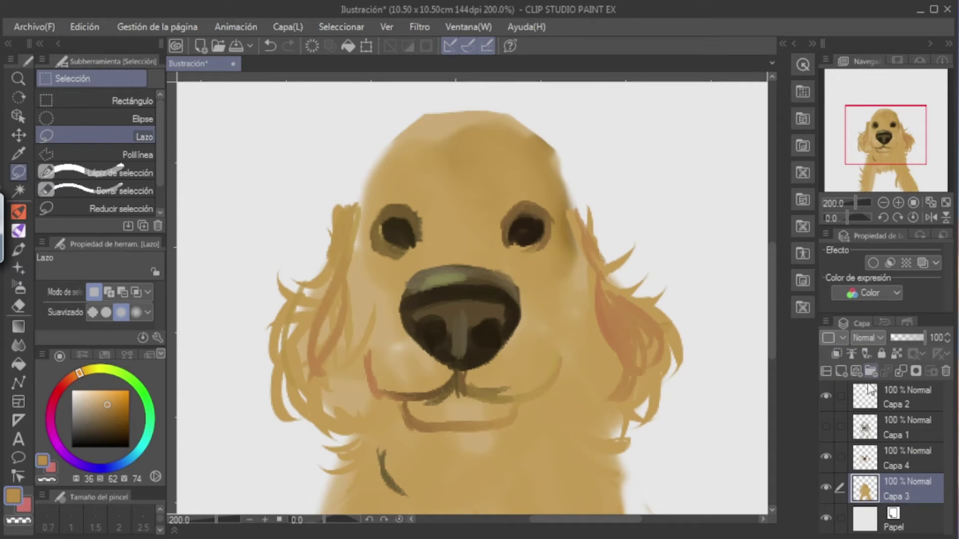
pyautogui.click(824, 370)
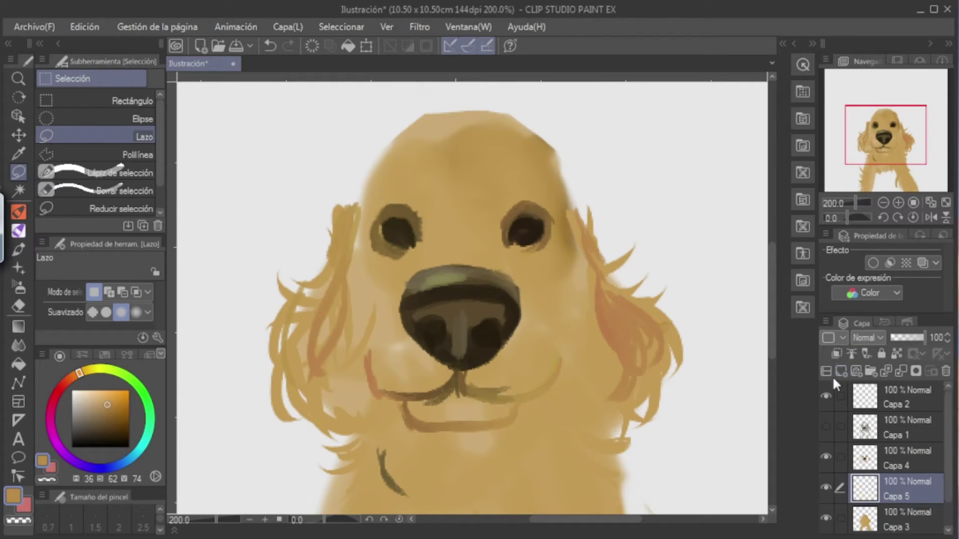
pyautogui.click(100, 371)
pyautogui.click(111, 399)
pyautogui.click(92, 371)
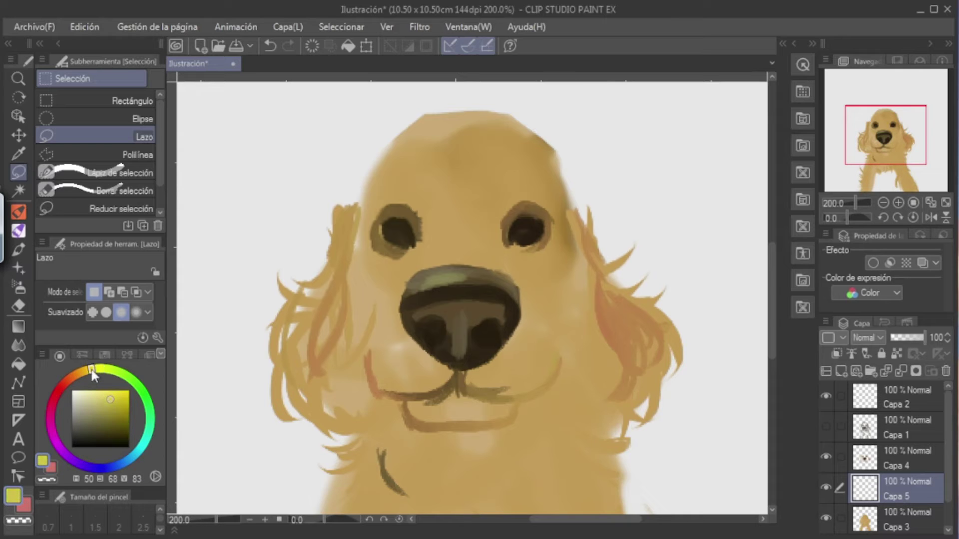
pyautogui.press('p')
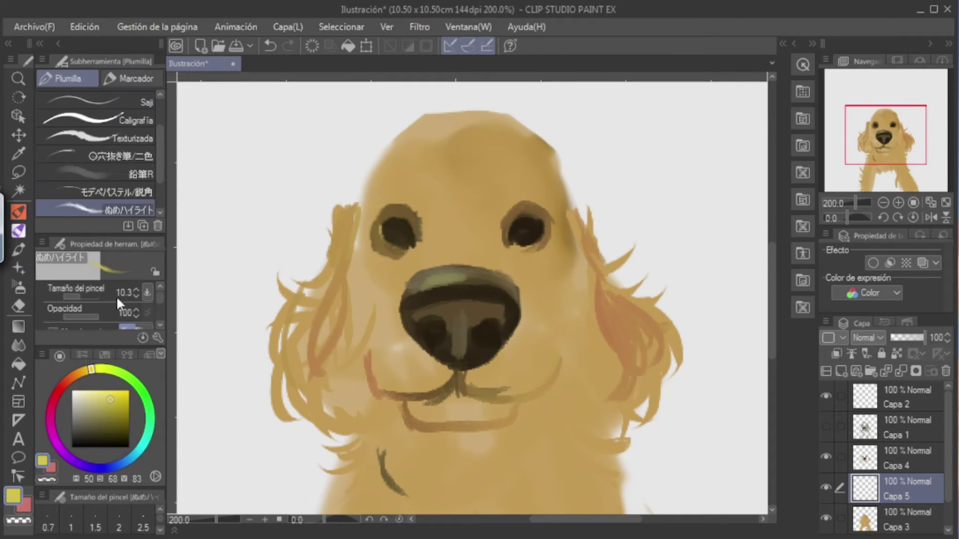
pyautogui.click(25, 231)
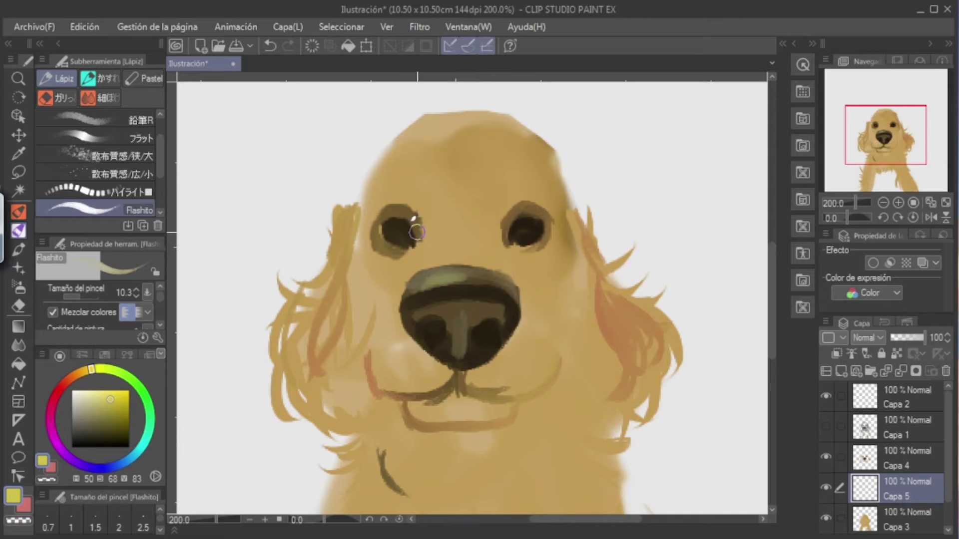
# Try yellow highlight strokes above the nose and on the right-hand cheek, and undo them
pyautogui.moveTo(433, 253)
pyautogui.mouseDown()
pyautogui.moveTo(441, 269)
pyautogui.moveTo(465, 234)
pyautogui.moveTo(494, 265)
pyautogui.moveTo(487, 246)
pyautogui.moveTo(443, 235)
pyautogui.moveTo(490, 256)
pyautogui.mouseUp()
pyautogui.moveTo(511, 308)
pyautogui.mouseDown()
pyautogui.moveTo(542, 310)
pyautogui.moveTo(552, 328)
pyautogui.moveTo(533, 338)
pyautogui.moveTo(543, 349)
pyautogui.mouseUp()
pyautogui.click(82, 397)
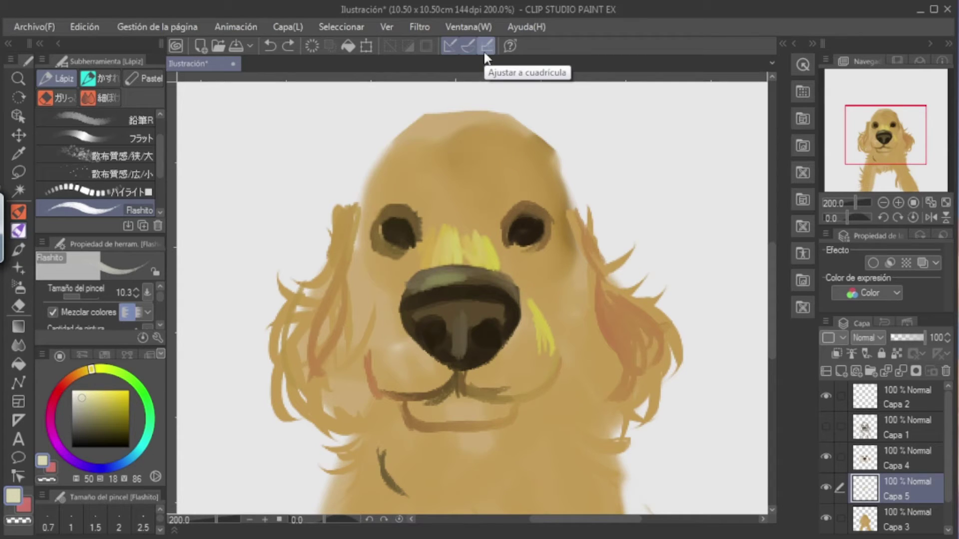
pyautogui.hotkey('ctrl', 'z')
pyautogui.hotkey('ctrl', 'z')
pyautogui.hotkey('ctrl', 'z')
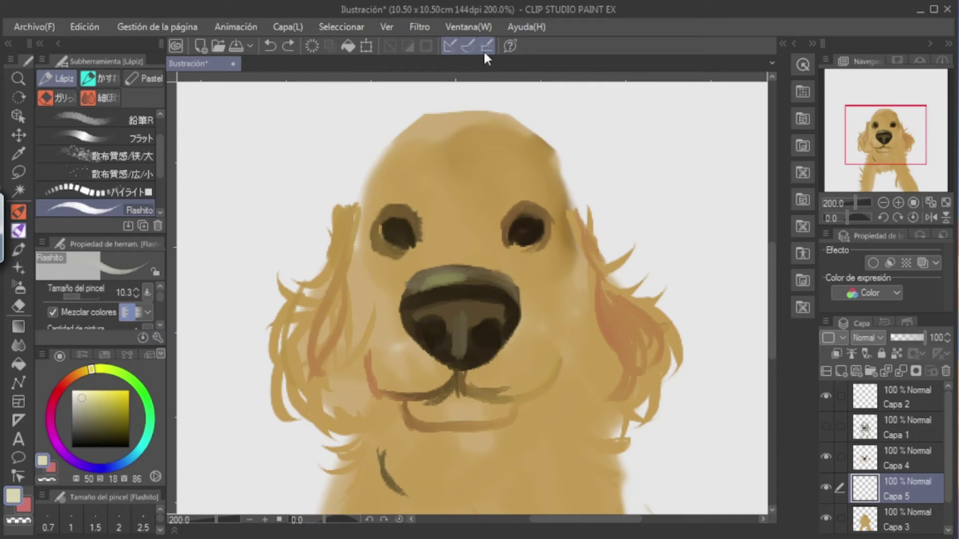
# Dab tiny pale cream (50, 13, 86) highlights on the left-hand eye with the Flashito brush at size 1.9
pyautogui.click(72, 294)
pyautogui.click(402, 213)
pyautogui.click(394, 213)
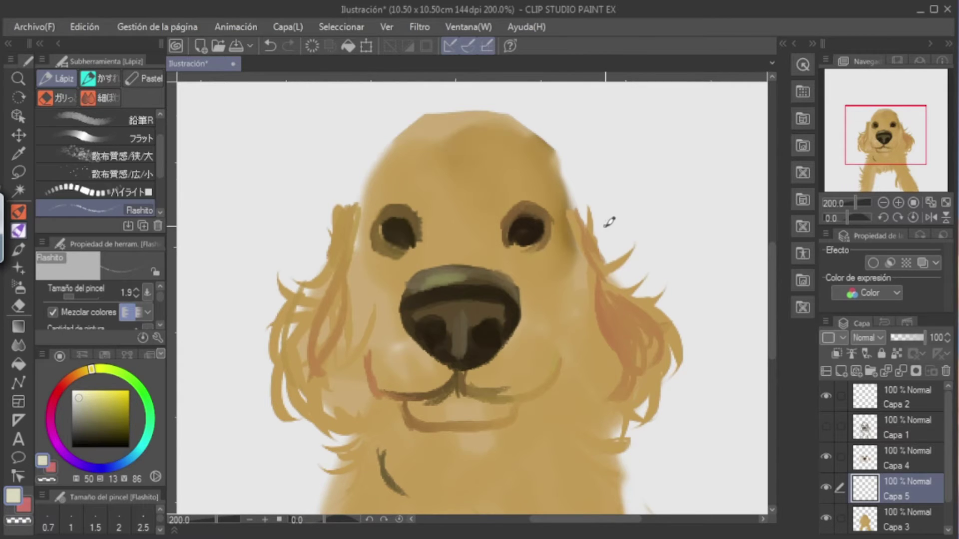
# Paint shading inside the right-hand ear in muted brown (24, 35, 62) and tan (39, 43, 74) with the ぬめハイライト brush
pyautogui.scroll(-4, 609, 221)
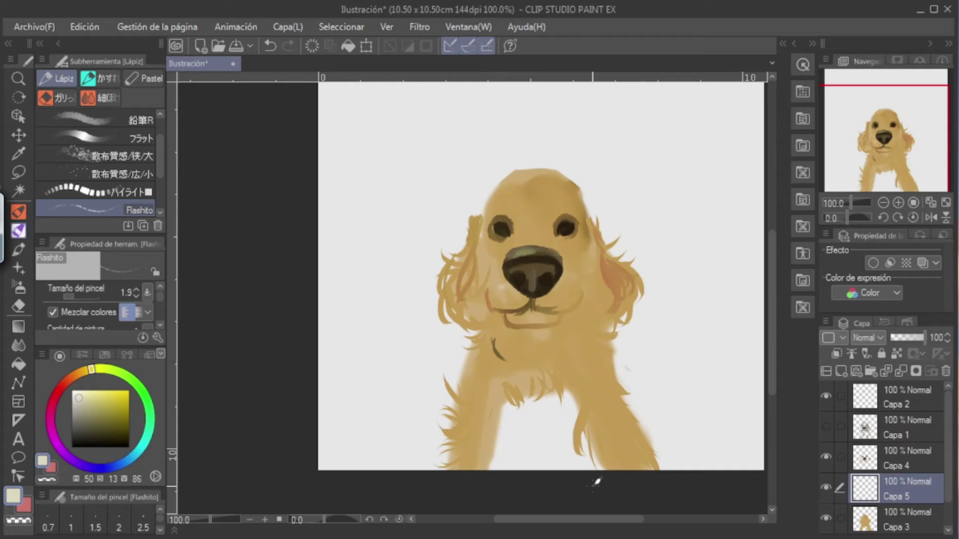
pyautogui.click(80, 293)
pyautogui.click(91, 412)
pyautogui.click(71, 378)
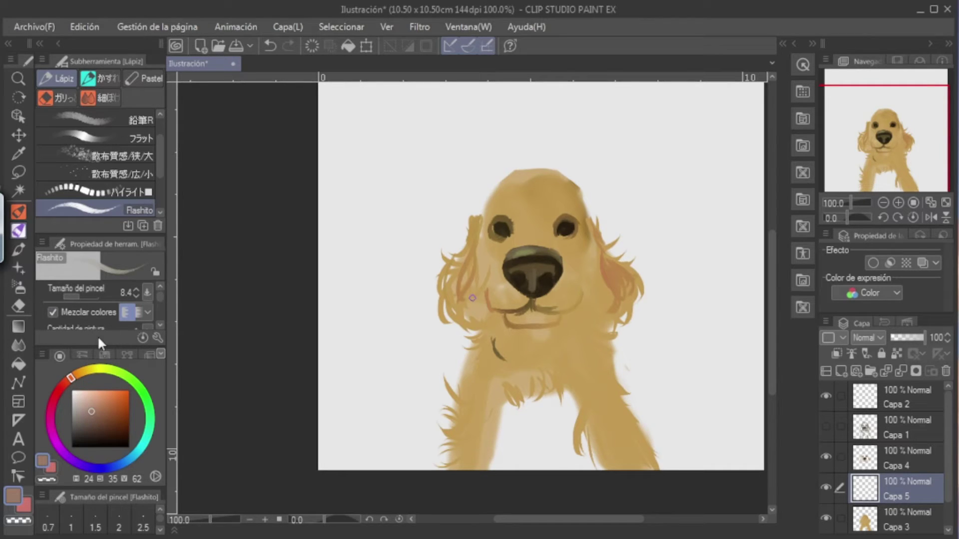
pyautogui.press('p')
pyautogui.click(508, 258)
pyautogui.moveTo(606, 256); pyautogui.dragTo(607, 298)
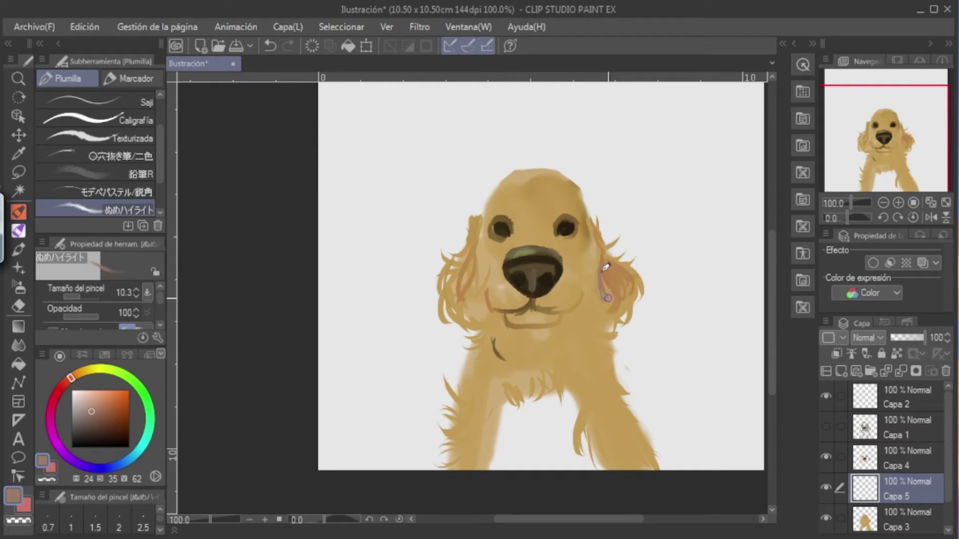
pyautogui.click(83, 376)
pyautogui.moveTo(102, 410)
pyautogui.mouseDown()
pyautogui.moveTo(115, 398)
pyautogui.moveTo(107, 412)
pyautogui.moveTo(95, 404)
pyautogui.mouseUp()
pyautogui.moveTo(602, 267); pyautogui.dragTo(607, 299)
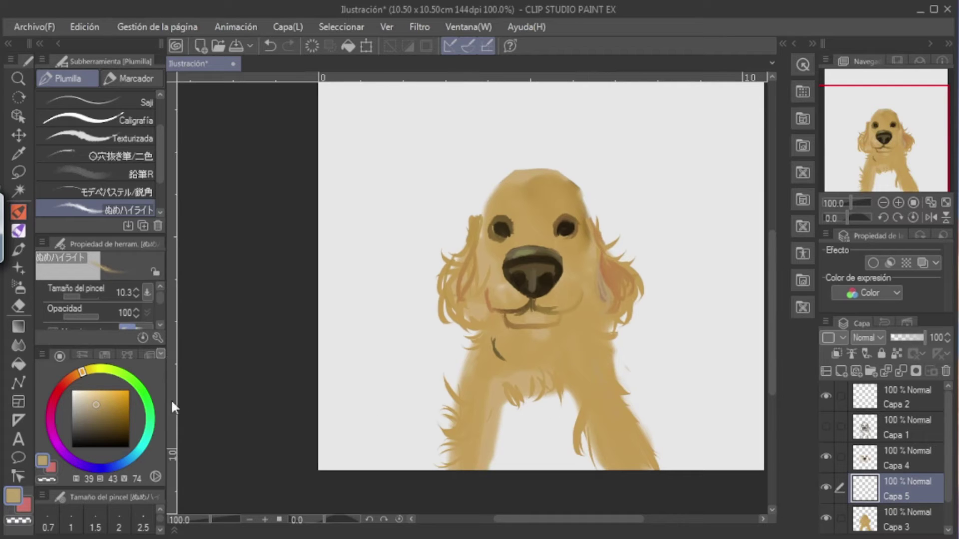
# Paint light golden (39, 52, 87) highlight strokes down both front legs with the Flashito brush at size 8.4
pyautogui.click(103, 397)
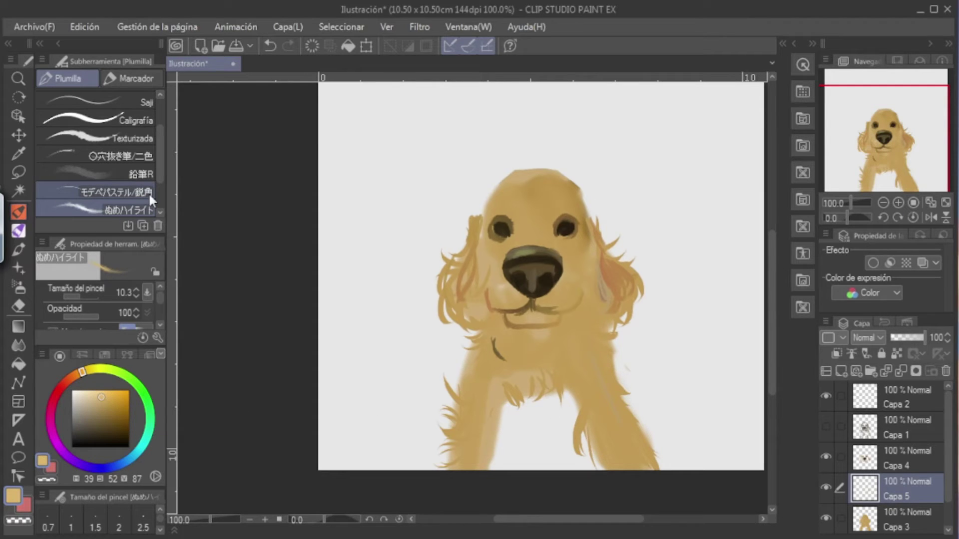
pyautogui.press('p')
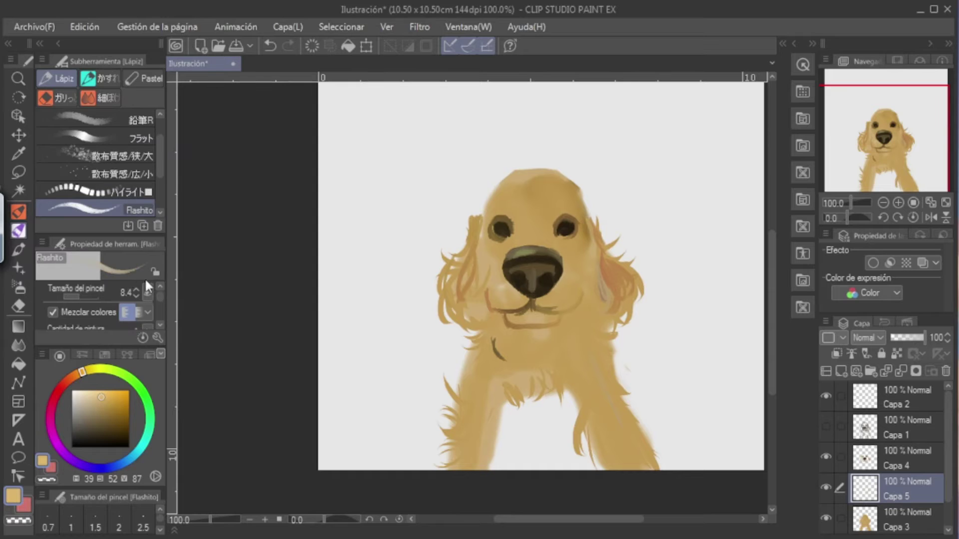
pyautogui.moveTo(596, 385); pyautogui.dragTo(635, 471)
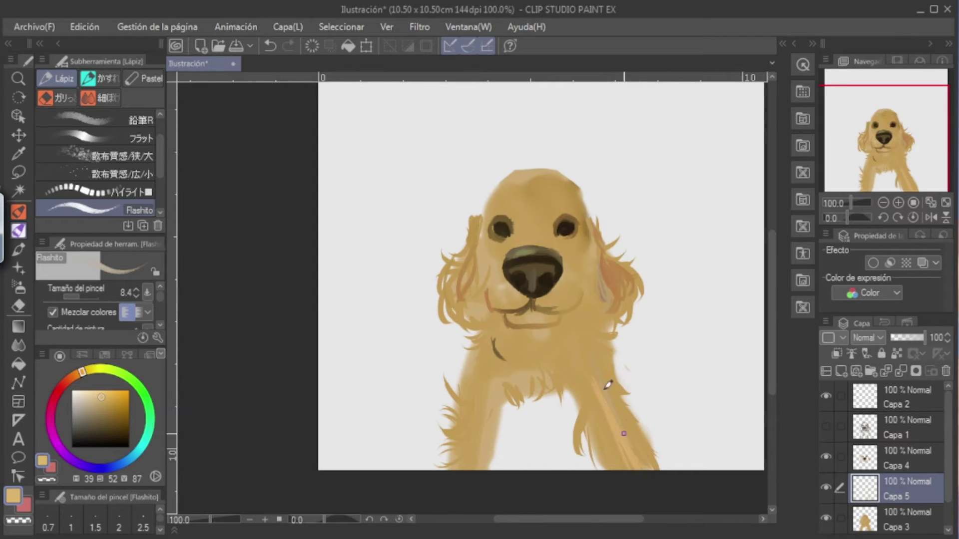
pyautogui.moveTo(481, 377)
pyautogui.mouseDown()
pyautogui.moveTo(467, 458)
pyautogui.moveTo(474, 383)
pyautogui.moveTo(481, 402)
pyautogui.mouseUp()
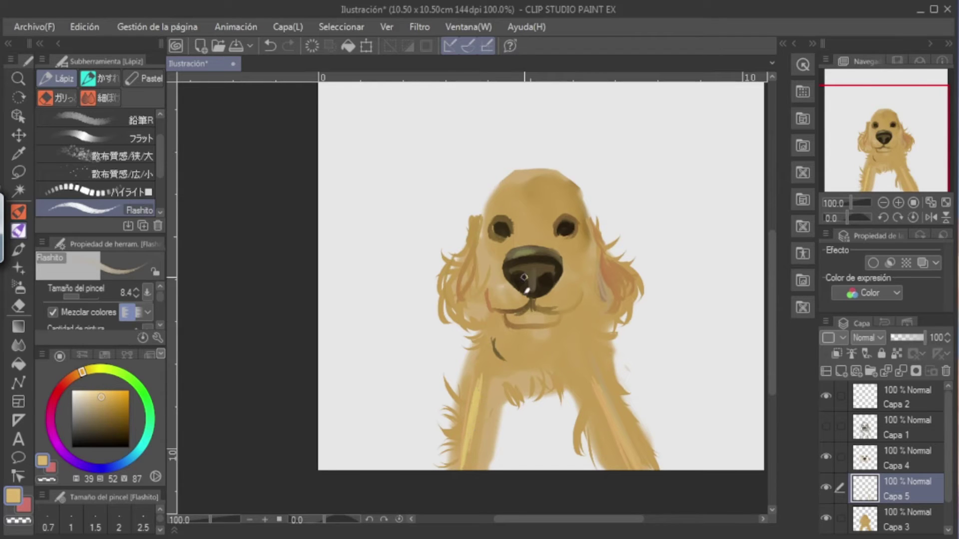
# Lock the transparent pixels of Capa 3 and paint light golden highlights over the forehead and muzzle with the brush at size 23.9
pyautogui.click(901, 514)
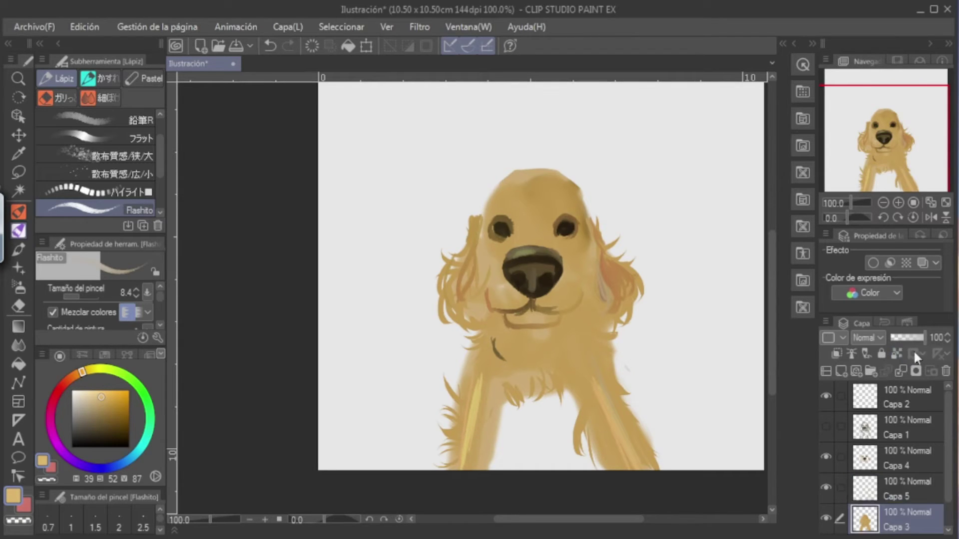
pyautogui.click(897, 353)
pyautogui.moveTo(80, 295); pyautogui.dragTo(84, 294)
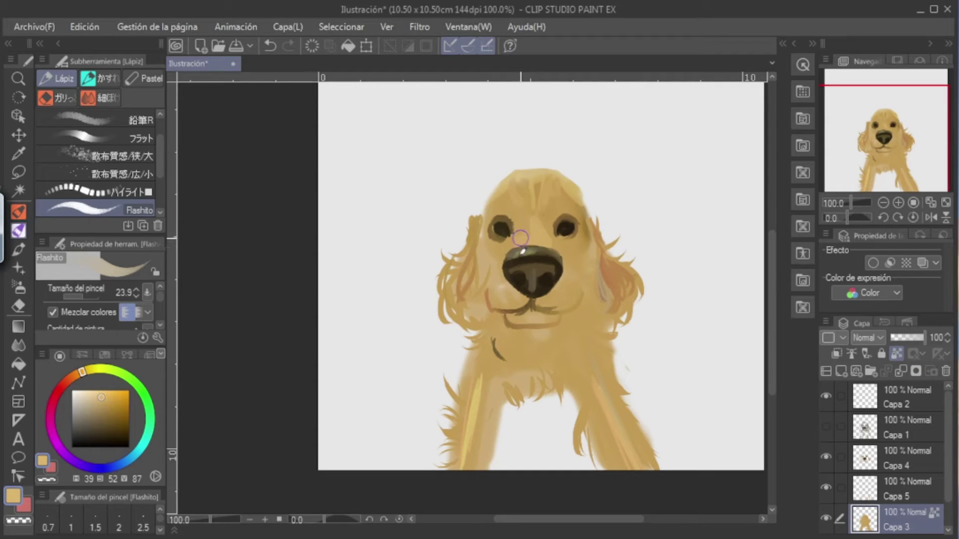
pyautogui.moveTo(539, 233); pyautogui.dragTo(552, 247)
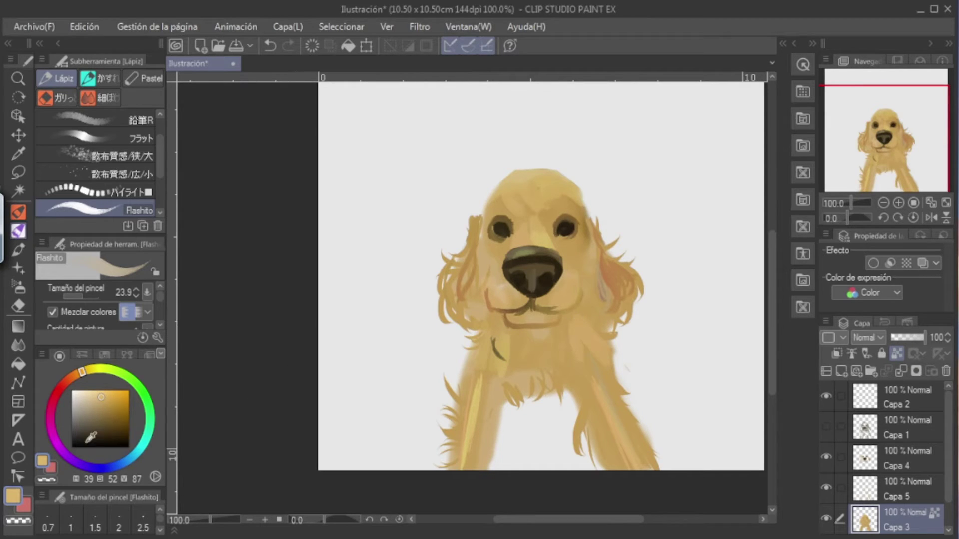
# Shade the neck below the chin and the fur beside the right-hand cheek in deep golden brown (39, 94, 68)
pyautogui.moveTo(116, 403); pyautogui.dragTo(121, 406)
pyautogui.moveTo(496, 344)
pyautogui.mouseDown()
pyautogui.moveTo(485, 361)
pyautogui.moveTo(503, 346)
pyautogui.moveTo(538, 364)
pyautogui.moveTo(580, 348)
pyautogui.moveTo(565, 338)
pyautogui.moveTo(595, 337)
pyautogui.moveTo(559, 346)
pyautogui.moveTo(583, 324)
pyautogui.mouseUp()
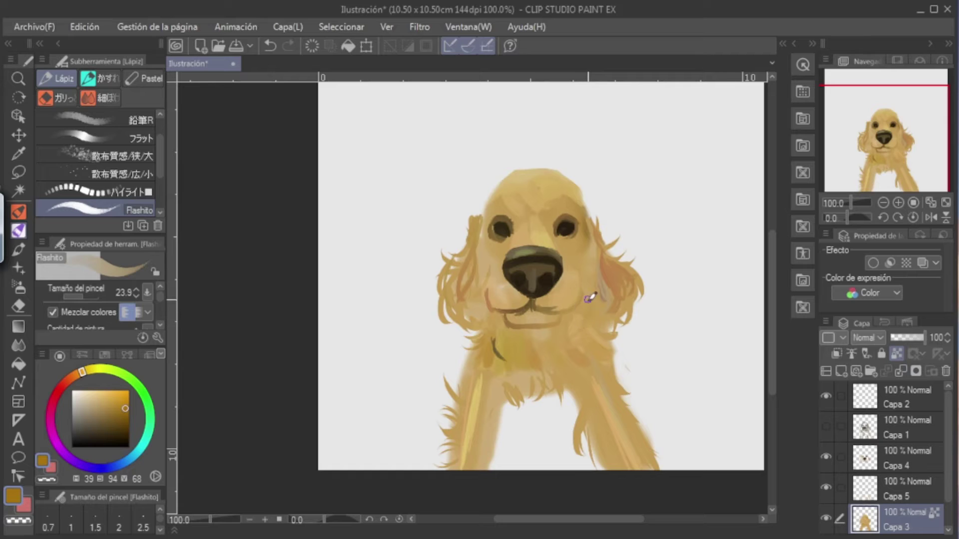
pyautogui.moveTo(593, 292)
pyautogui.mouseDown()
pyautogui.moveTo(606, 313)
pyautogui.moveTo(569, 326)
pyautogui.mouseUp()
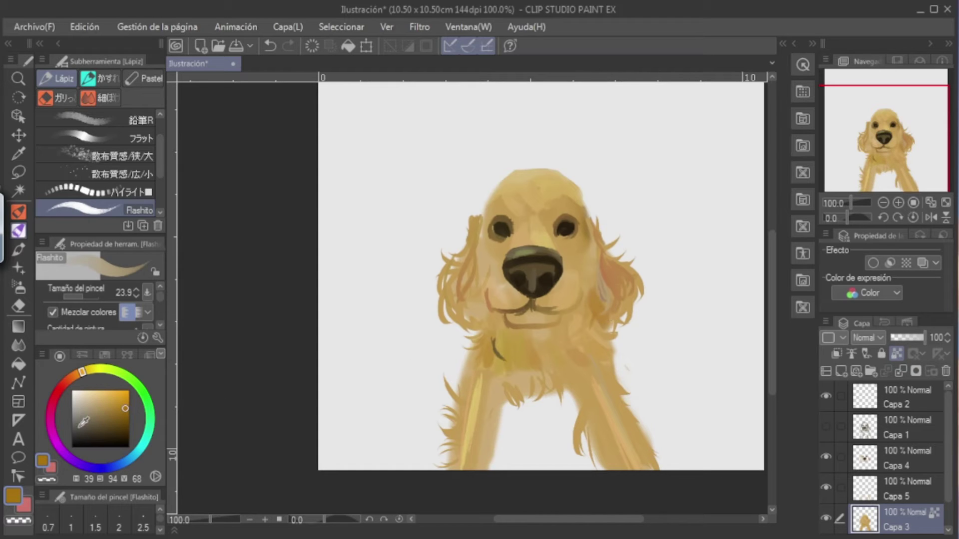
# Add dark brown (39, 43, 31) shading below the right-hand ear and undo the last stroke near the chin
pyautogui.click(102, 425)
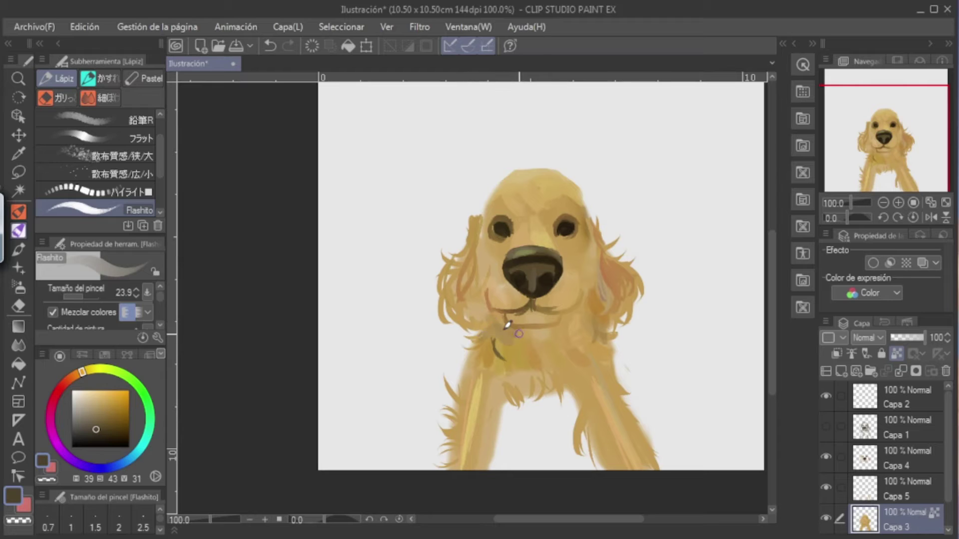
pyautogui.hotkey('ctrl', 'z')
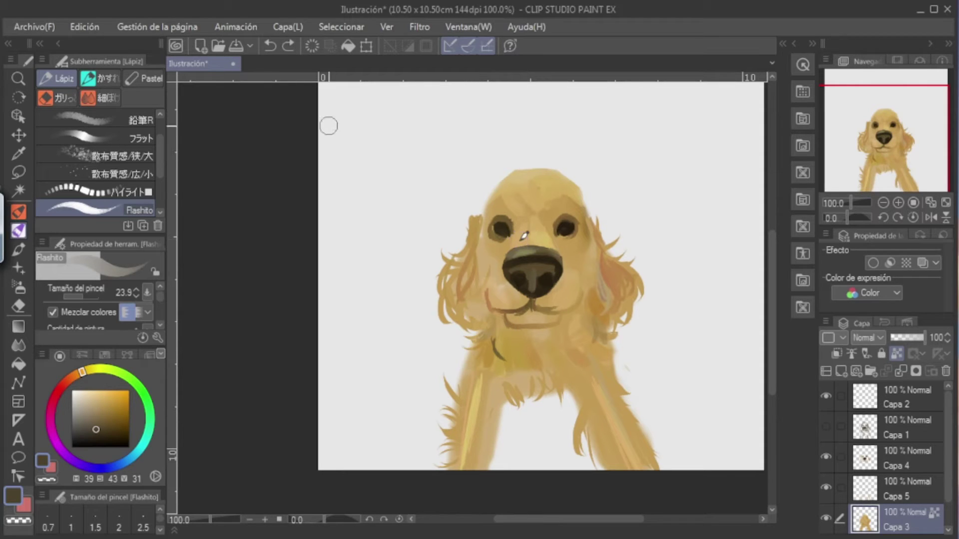
pyautogui.moveTo(509, 210); pyautogui.dragTo(541, 207)
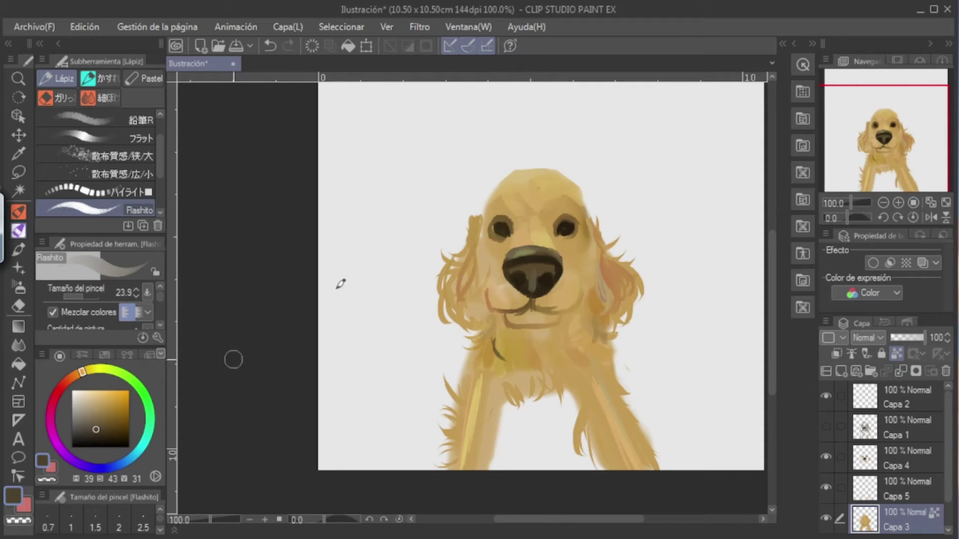
# Shade the inner fur of both ears in warm brown (39, 91, 52)
pyautogui.click(123, 417)
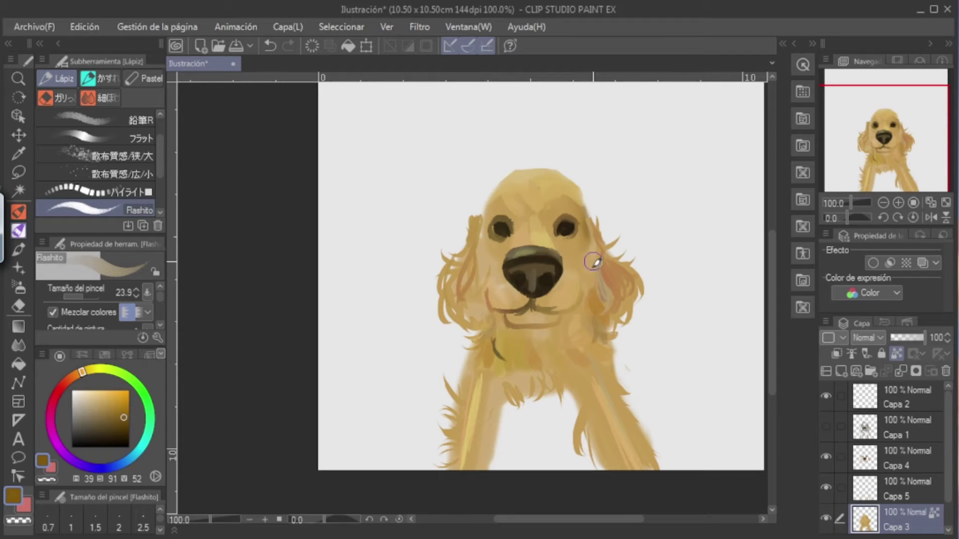
pyautogui.moveTo(602, 263)
pyautogui.mouseDown()
pyautogui.moveTo(618, 307)
pyautogui.moveTo(604, 267)
pyautogui.moveTo(624, 286)
pyautogui.mouseUp()
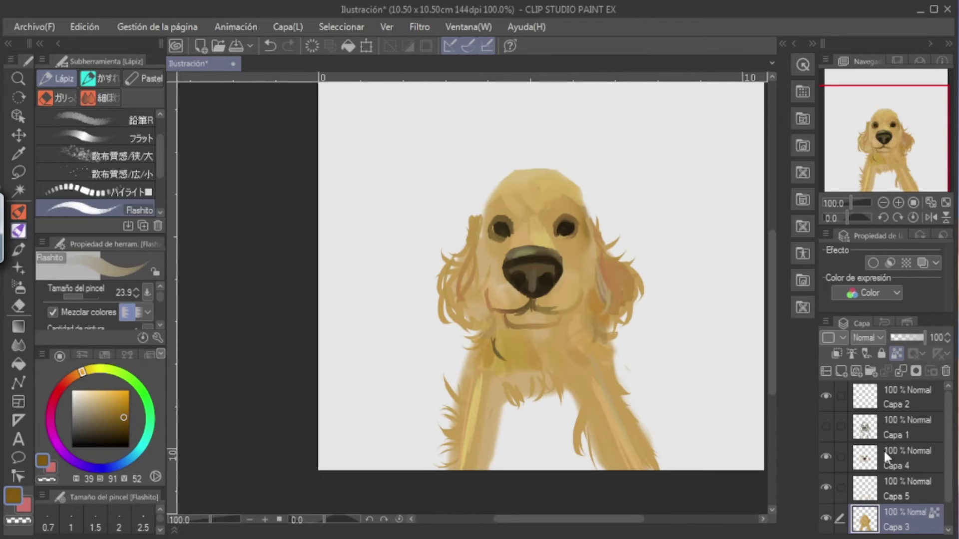
pyautogui.moveTo(466, 323)
pyautogui.mouseDown()
pyautogui.moveTo(462, 266)
pyautogui.moveTo(467, 283)
pyautogui.moveTo(460, 260)
pyautogui.mouseUp()
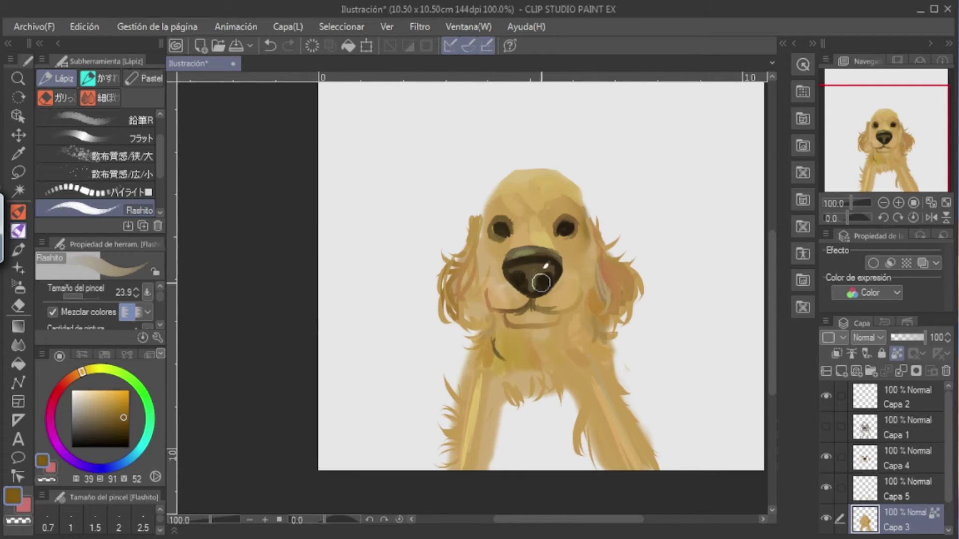
# On Capa 4, set the brush size to 15.7 and try light golden (39, 64, 92) and cream (39, 21, 87) highlights on the nose
pyautogui.click(879, 455)
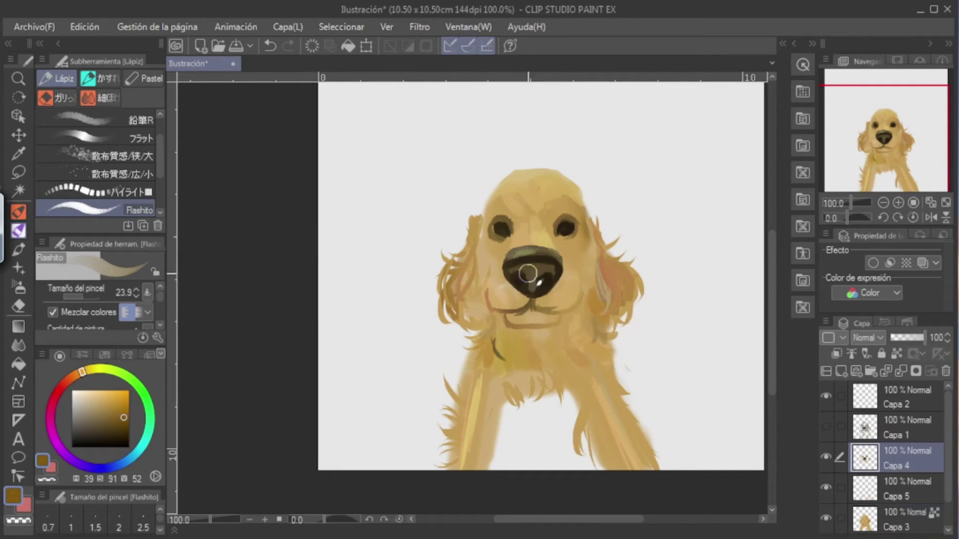
pyautogui.hotkey('ctrl', 'z')
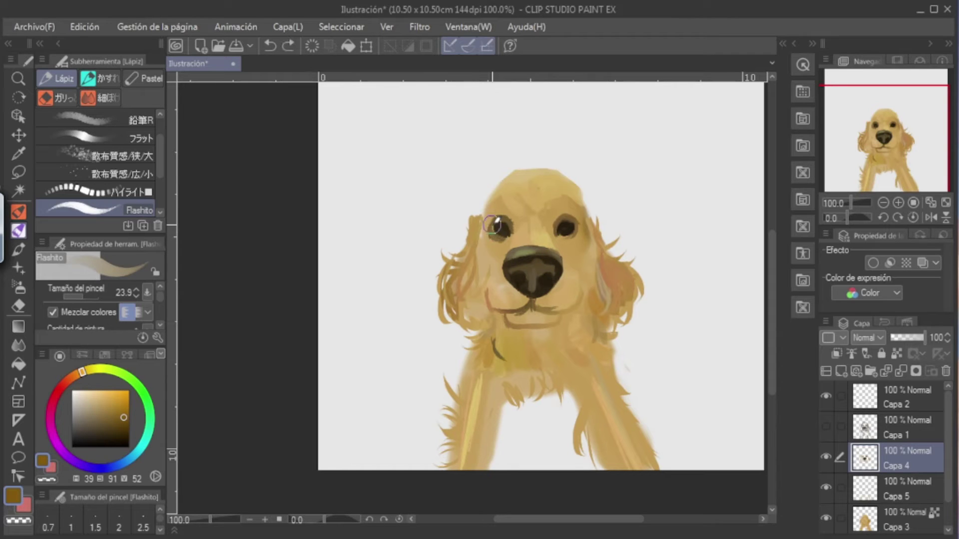
pyautogui.moveTo(108, 413); pyautogui.dragTo(108, 395)
pyautogui.moveTo(524, 271); pyautogui.dragTo(546, 270)
pyautogui.click(81, 296)
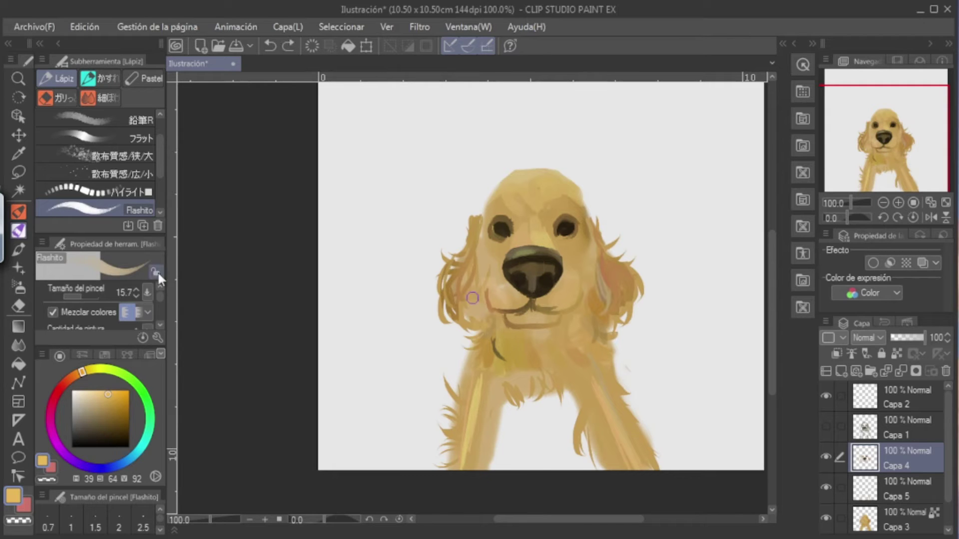
pyautogui.click(542, 262)
pyautogui.click(83, 397)
pyautogui.moveTo(524, 249); pyautogui.dragTo(532, 245)
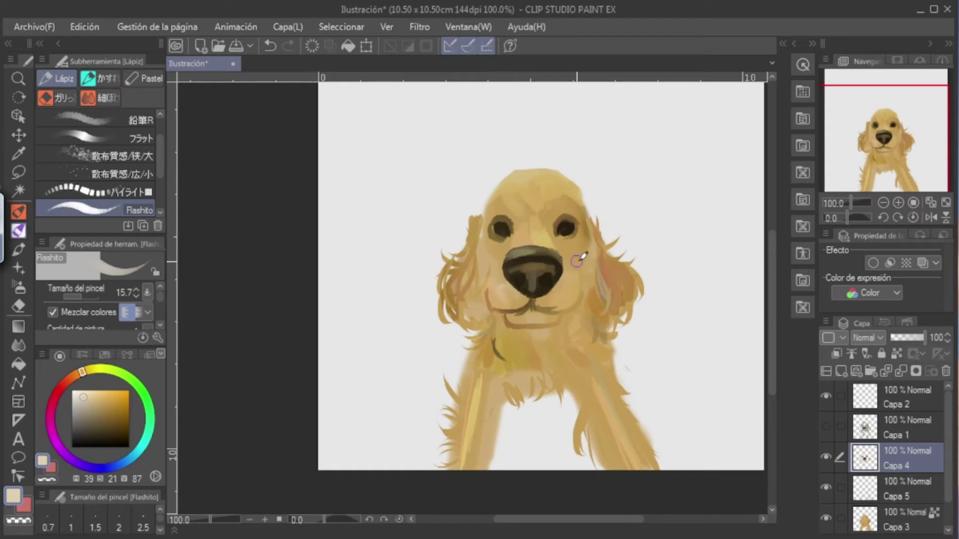
# Paint cream fur highlights along the right-hand foreleg, the adjoining chest edge and shoulder, and the outer right-hand ear
pyautogui.moveTo(590, 376); pyautogui.dragTo(615, 413)
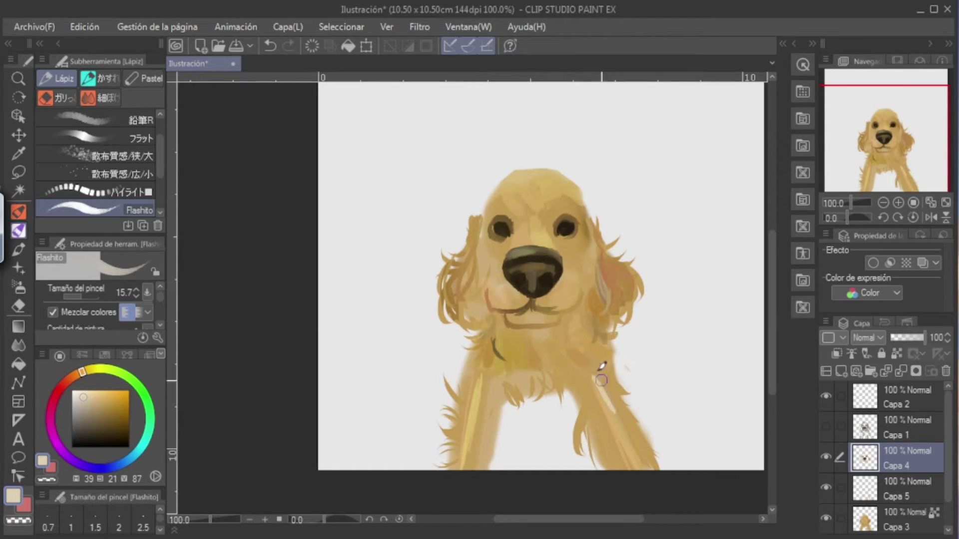
pyautogui.hotkey('ctrl', 'z')
pyautogui.moveTo(586, 240); pyautogui.dragTo(590, 272)
pyautogui.hotkey('ctrl', 'z')
pyautogui.moveTo(573, 396); pyautogui.dragTo(552, 381)
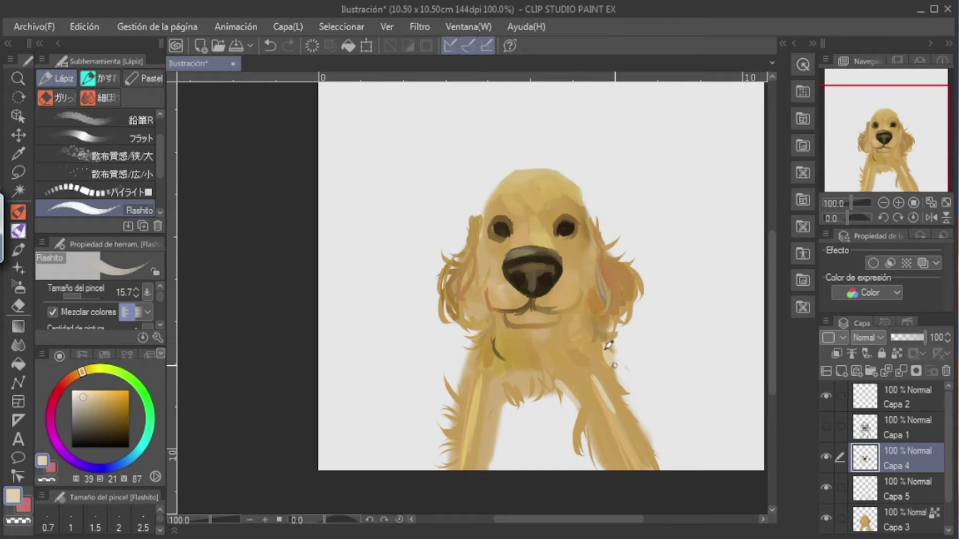
pyautogui.moveTo(603, 358); pyautogui.dragTo(615, 376)
pyautogui.moveTo(622, 268)
pyautogui.mouseDown()
pyautogui.moveTo(609, 249)
pyautogui.moveTo(631, 261)
pyautogui.moveTo(632, 245)
pyautogui.moveTo(643, 273)
pyautogui.mouseUp()
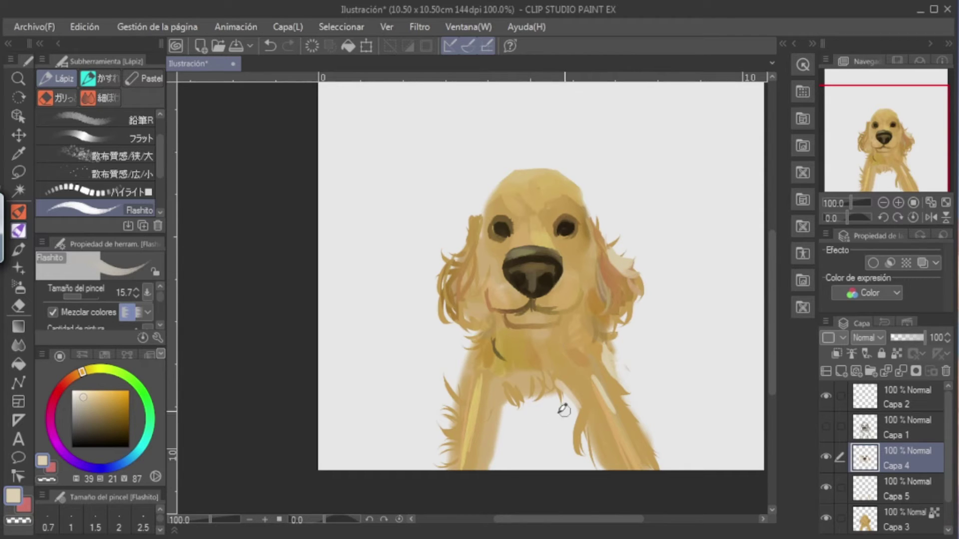
# Try painting orange-brown and dark brown (39, 72, 39) shading between the front legs and blending it with Mezcla de color
pyautogui.click(129, 402)
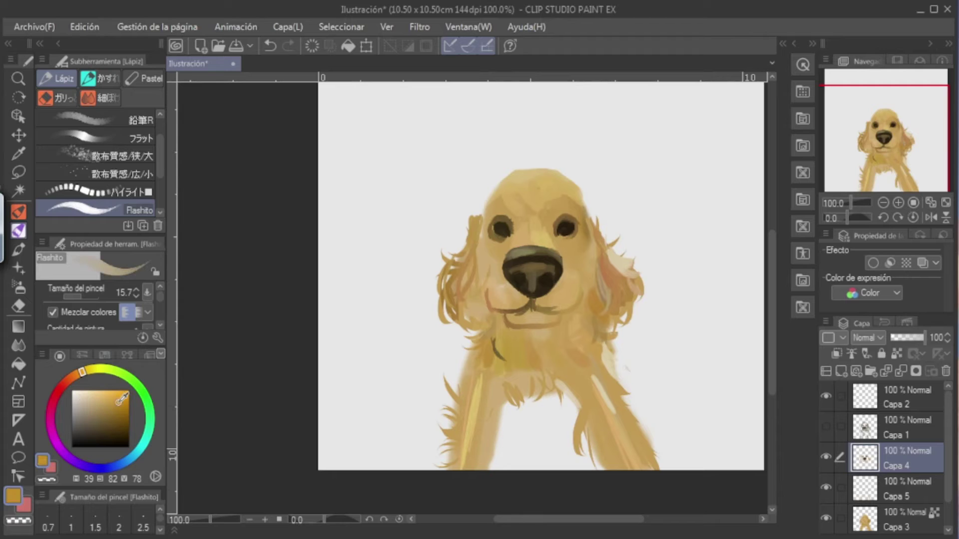
pyautogui.moveTo(574, 406); pyautogui.dragTo(537, 392)
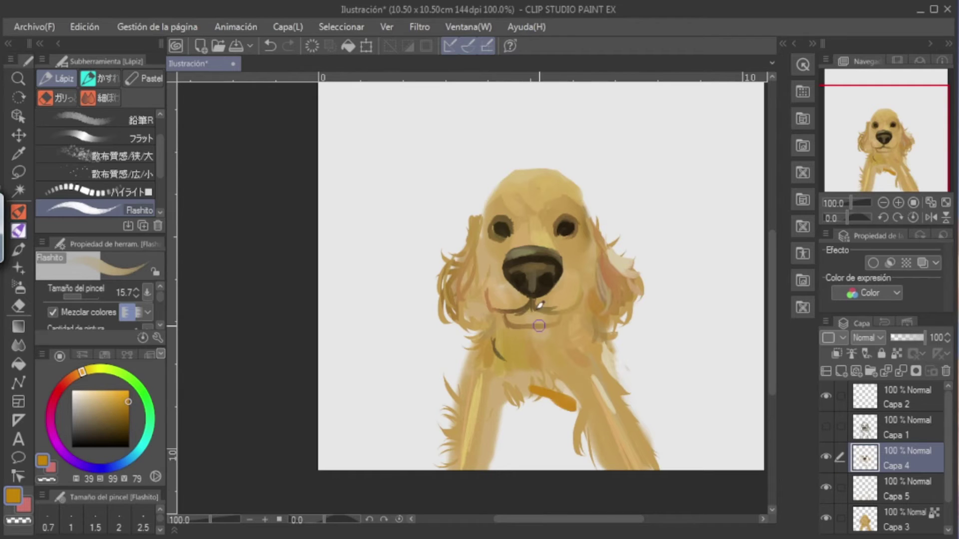
pyautogui.hotkey('ctrl', 'z')
pyautogui.moveTo(102, 421); pyautogui.dragTo(112, 425)
pyautogui.moveTo(575, 415)
pyautogui.mouseDown()
pyautogui.moveTo(546, 380)
pyautogui.moveTo(504, 392)
pyautogui.moveTo(496, 437)
pyautogui.mouseUp()
pyautogui.moveTo(505, 395)
pyautogui.mouseDown()
pyautogui.moveTo(496, 439)
pyautogui.moveTo(512, 403)
pyautogui.moveTo(515, 418)
pyautogui.mouseUp()
pyautogui.moveTo(524, 395)
pyautogui.mouseDown()
pyautogui.moveTo(533, 396)
pyautogui.moveTo(526, 390)
pyautogui.moveTo(511, 409)
pyautogui.moveTo(519, 382)
pyautogui.moveTo(569, 402)
pyautogui.moveTo(550, 380)
pyautogui.moveTo(514, 394)
pyautogui.moveTo(549, 359)
pyautogui.moveTo(503, 397)
pyautogui.moveTo(505, 430)
pyautogui.moveTo(558, 388)
pyautogui.moveTo(522, 374)
pyautogui.moveTo(499, 385)
pyautogui.moveTo(547, 372)
pyautogui.moveTo(491, 368)
pyautogui.mouseUp()
pyautogui.click(19, 346)
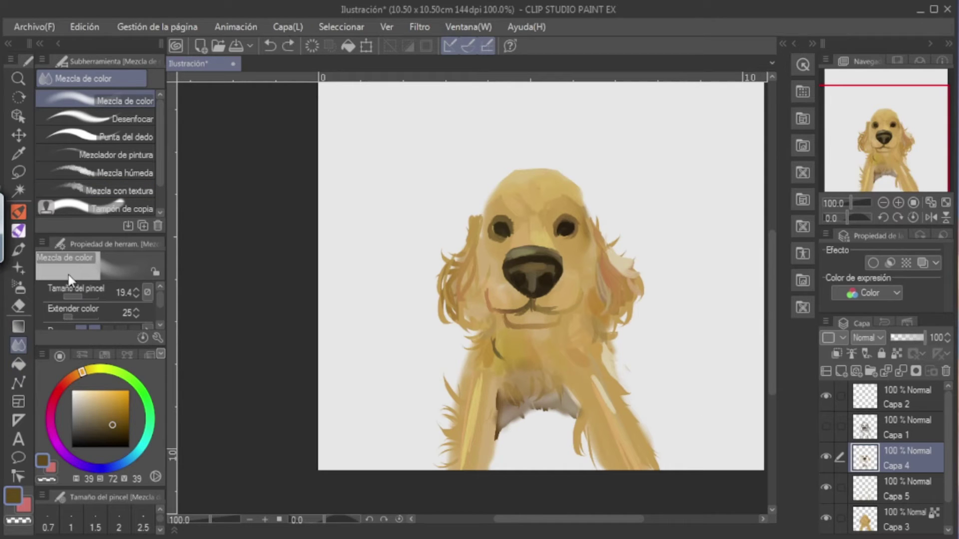
# Undo the dark brown shading and blending between the front legs
pyautogui.hotkey('ctrl', 'z')
pyautogui.hotkey('ctrl', 'z')
pyautogui.hotkey('ctrl', 'z')
pyautogui.hotkey('ctrl', 'z')
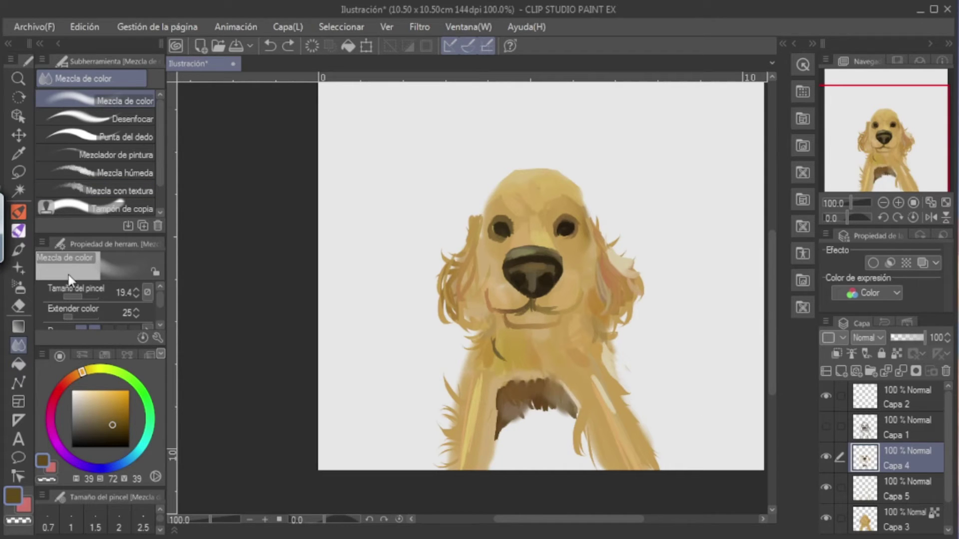
pyautogui.hotkey('ctrl', 'z')
pyautogui.hotkey('ctrl', 'z')
pyautogui.hotkey('ctrl', 'y')
pyautogui.hotkey('ctrl', 'y')
pyautogui.hotkey('ctrl', 'y')
pyautogui.hotkey('ctrl', 'y')
pyautogui.hotkey('ctrl', 'y')
pyautogui.hotkey('ctrl', 'y')
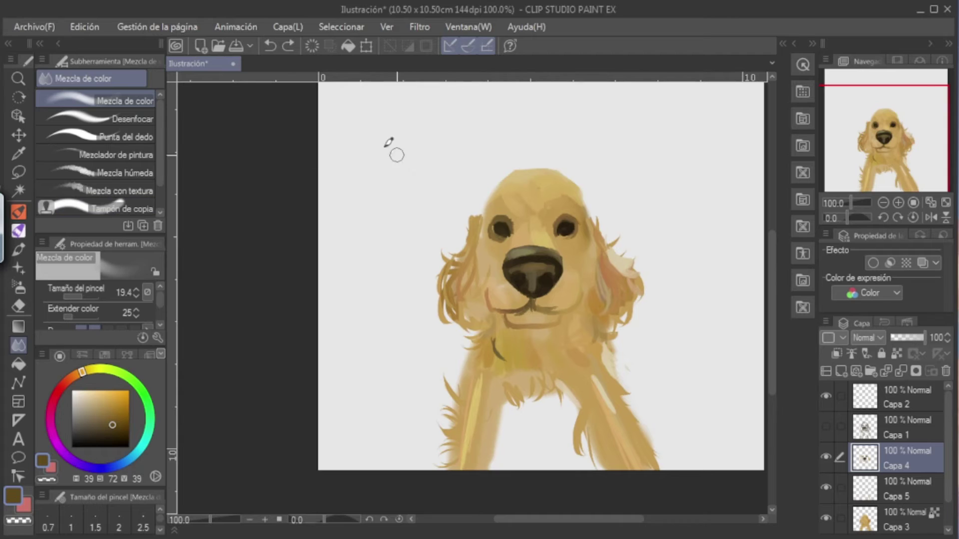
# Paint golden-brown (39, 85, 69) belly fur between the front legs on Capa 3 with the 主線も水彩も厚塗りも brush, its transparent pixels unlocked
pyautogui.press('p')
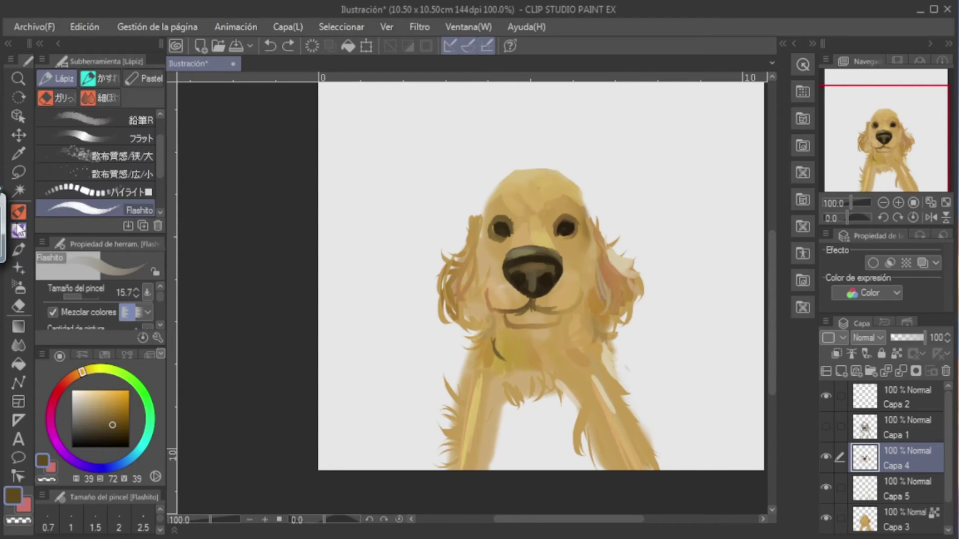
pyautogui.click(89, 71)
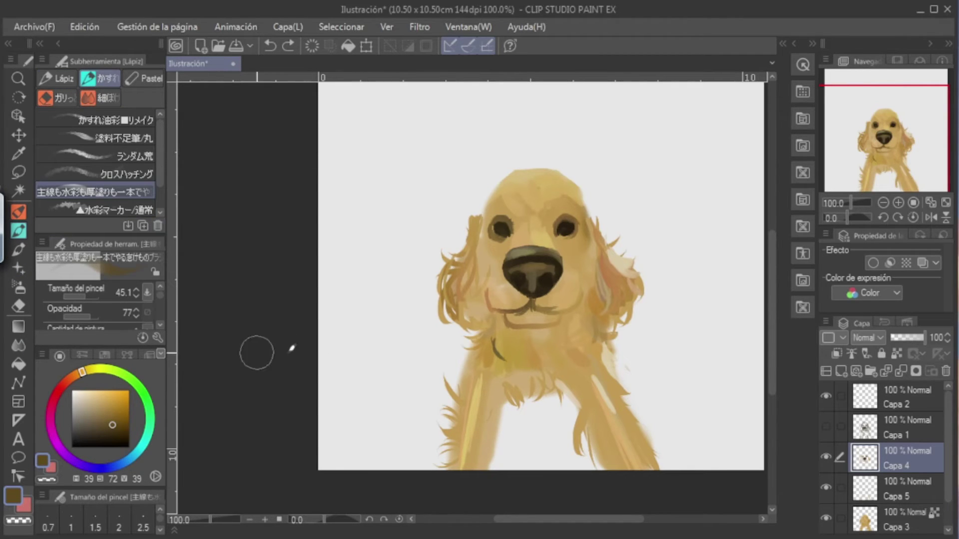
pyautogui.click(128, 410)
pyautogui.click(115, 411)
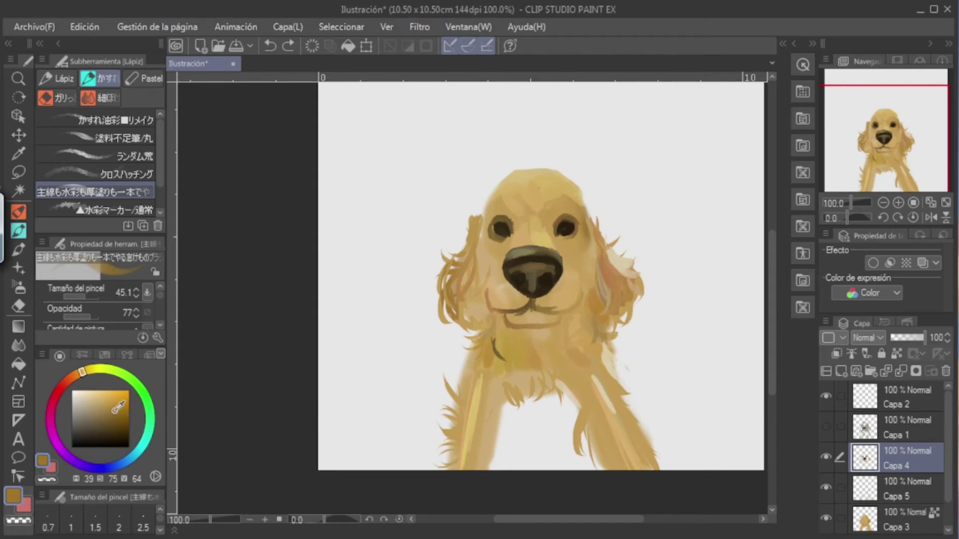
pyautogui.click(844, 513)
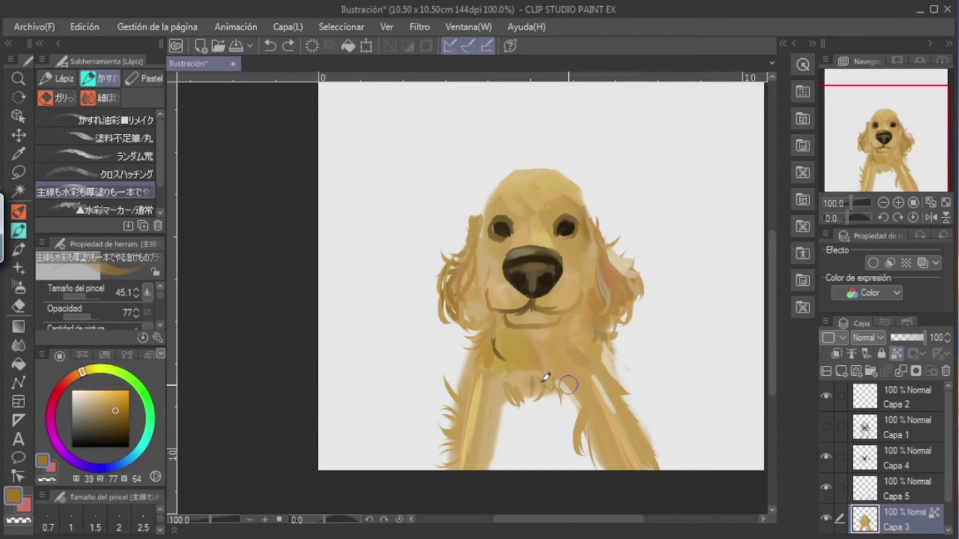
pyautogui.click(120, 408)
pyautogui.moveTo(593, 397); pyautogui.dragTo(583, 419)
pyautogui.moveTo(546, 373)
pyautogui.mouseDown()
pyautogui.moveTo(540, 394)
pyautogui.moveTo(515, 402)
pyautogui.mouseUp()
pyautogui.moveTo(546, 374); pyautogui.dragTo(497, 412)
pyautogui.moveTo(582, 387); pyautogui.dragTo(530, 415)
pyautogui.moveTo(529, 380)
pyautogui.mouseDown()
pyautogui.moveTo(505, 401)
pyautogui.moveTo(549, 410)
pyautogui.moveTo(563, 399)
pyautogui.moveTo(516, 398)
pyautogui.moveTo(566, 408)
pyautogui.moveTo(549, 398)
pyautogui.moveTo(505, 402)
pyautogui.moveTo(529, 392)
pyautogui.mouseUp()
pyautogui.moveTo(559, 317)
pyautogui.mouseDown()
pyautogui.moveTo(537, 393)
pyautogui.moveTo(527, 341)
pyautogui.moveTo(565, 341)
pyautogui.moveTo(592, 370)
pyautogui.moveTo(601, 343)
pyautogui.moveTo(607, 352)
pyautogui.moveTo(561, 350)
pyautogui.moveTo(552, 319)
pyautogui.moveTo(582, 319)
pyautogui.moveTo(560, 339)
pyautogui.mouseUp()
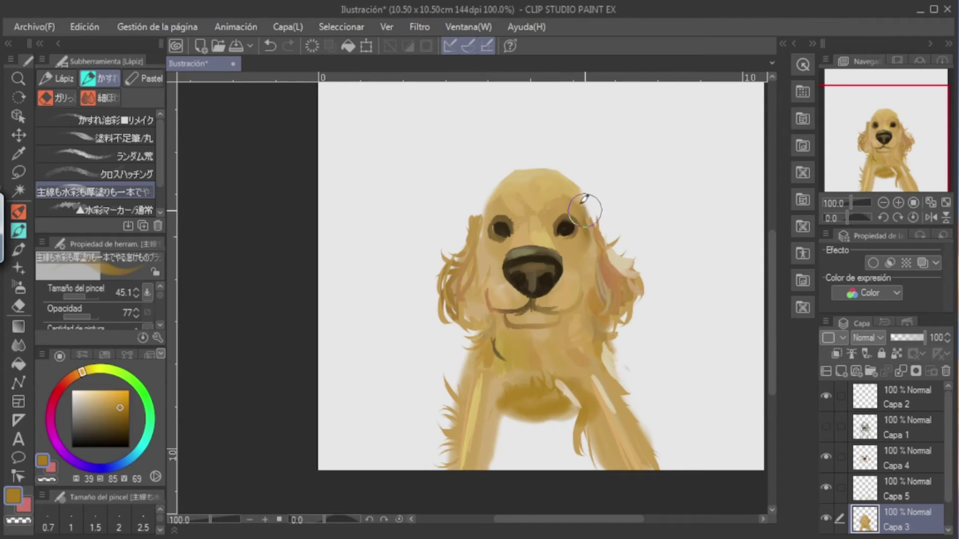
# On Capa 2, paint fine pale cream (39, 10, 86) reflections in both eyes with the Flashito brush at size 1.9
pyautogui.click(898, 402)
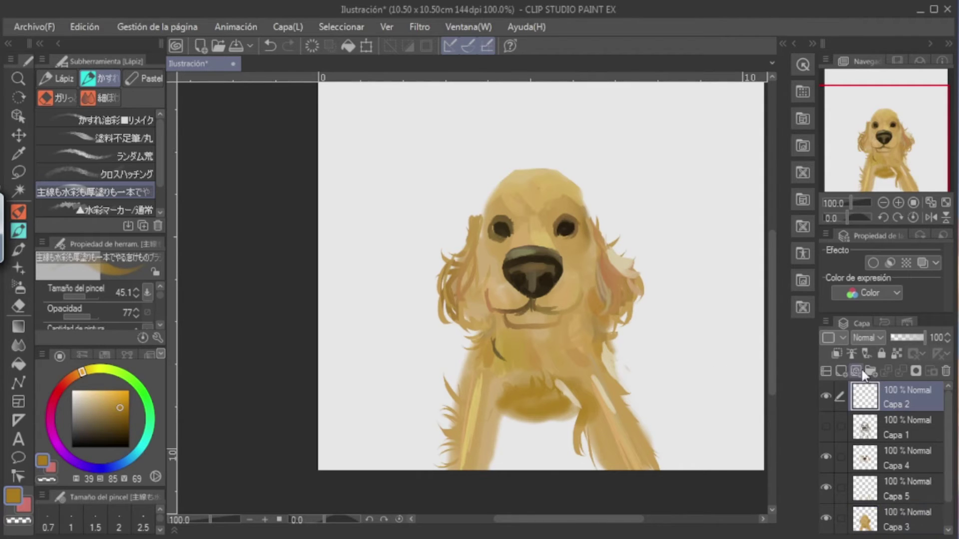
pyautogui.click(826, 396)
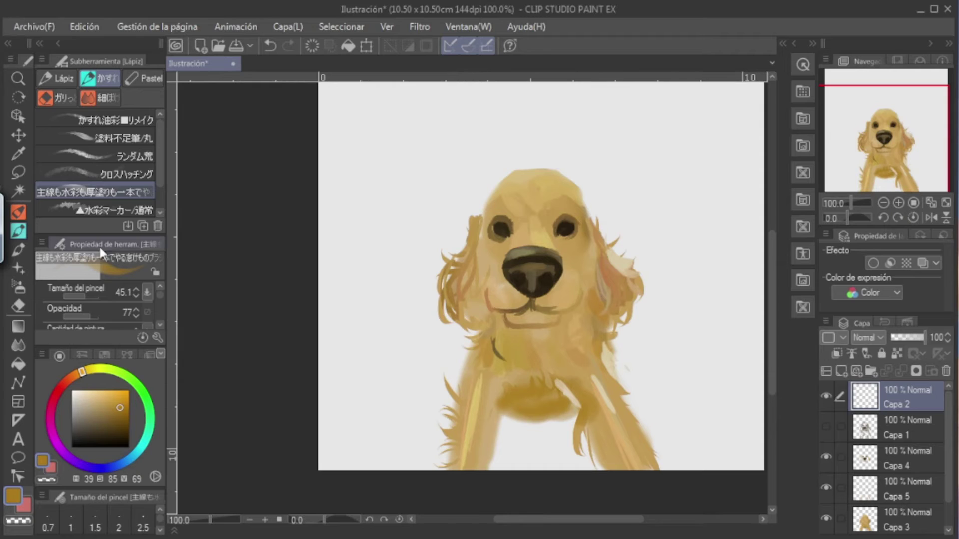
pyautogui.press('p')
pyautogui.press('p')
pyautogui.click(68, 77)
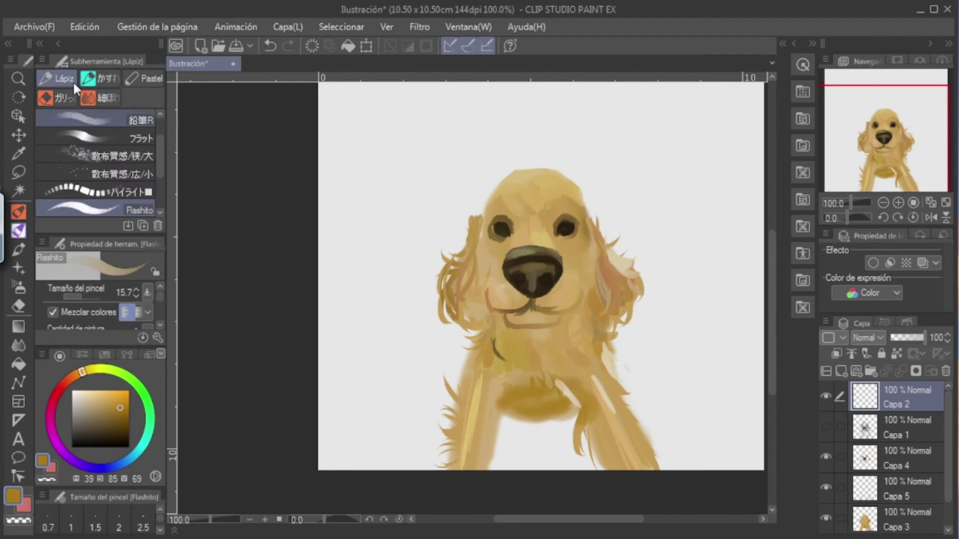
pyautogui.click(79, 399)
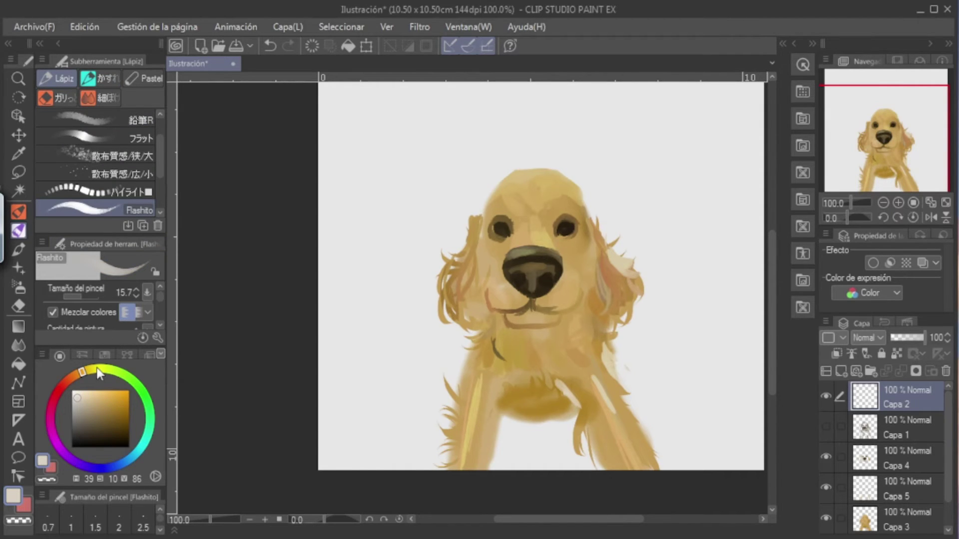
pyautogui.hotkey('ctrl', '+')
pyautogui.hotkey('ctrl', '+')
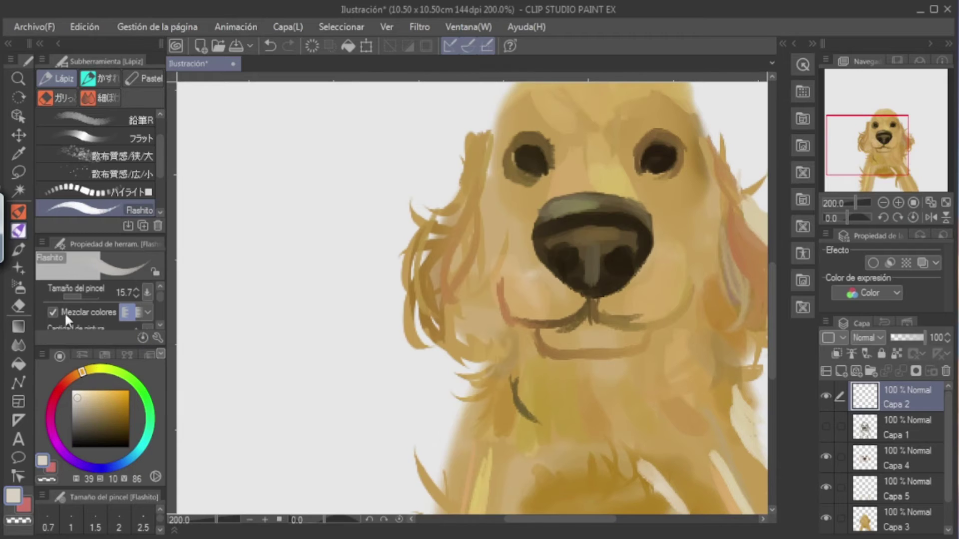
pyautogui.click(72, 296)
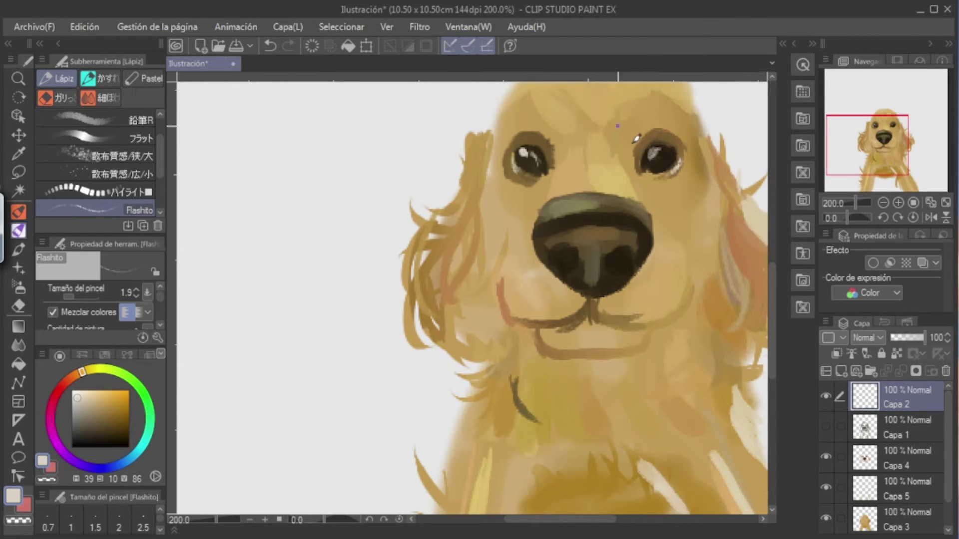
pyautogui.hotkey('ctrl', '-')
pyautogui.hotkey('ctrl', '-')
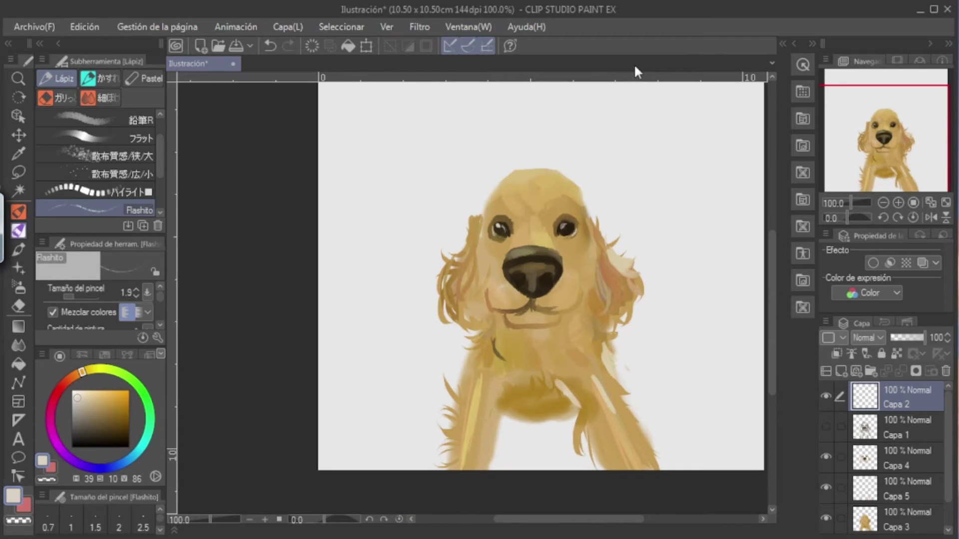
# Paint golden-brown (39, 85, 78) brow fur and light golden (39, 36, 87) forehead and muzzle fur with the ぬめハイライト brush at size 10.3
pyautogui.hotkey('ctrl', '+')
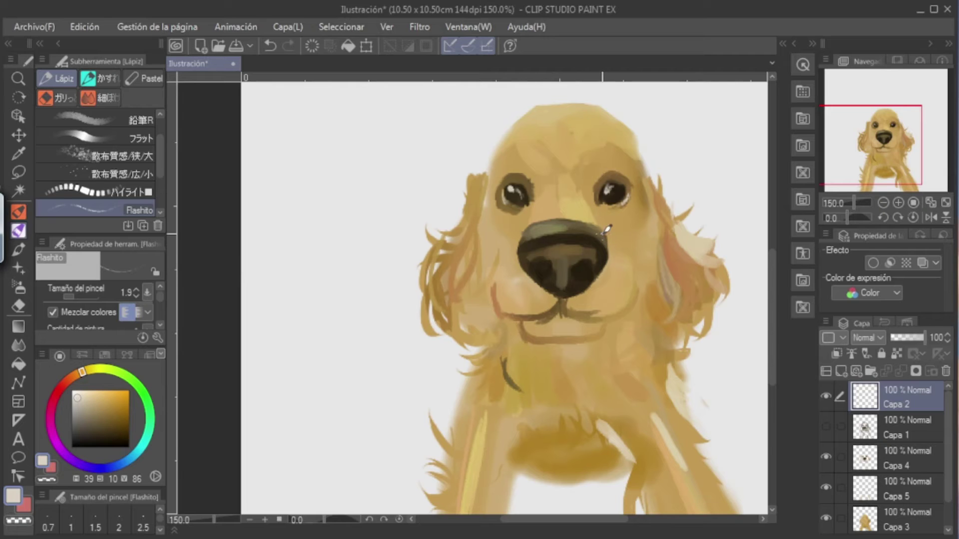
pyautogui.scroll(-2, 607, 229)
pyautogui.moveTo(612, 520); pyautogui.dragTo(619, 519)
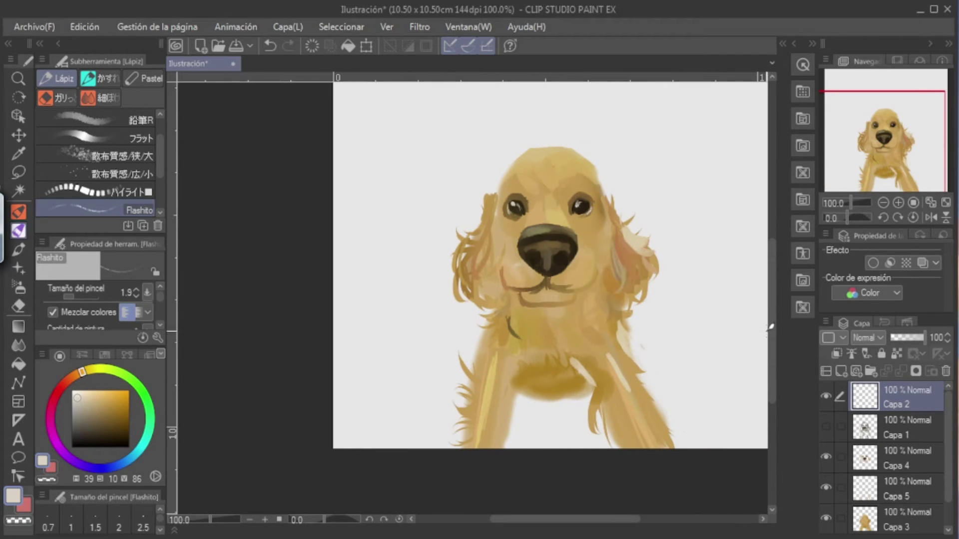
pyautogui.scroll(3, 764, 338)
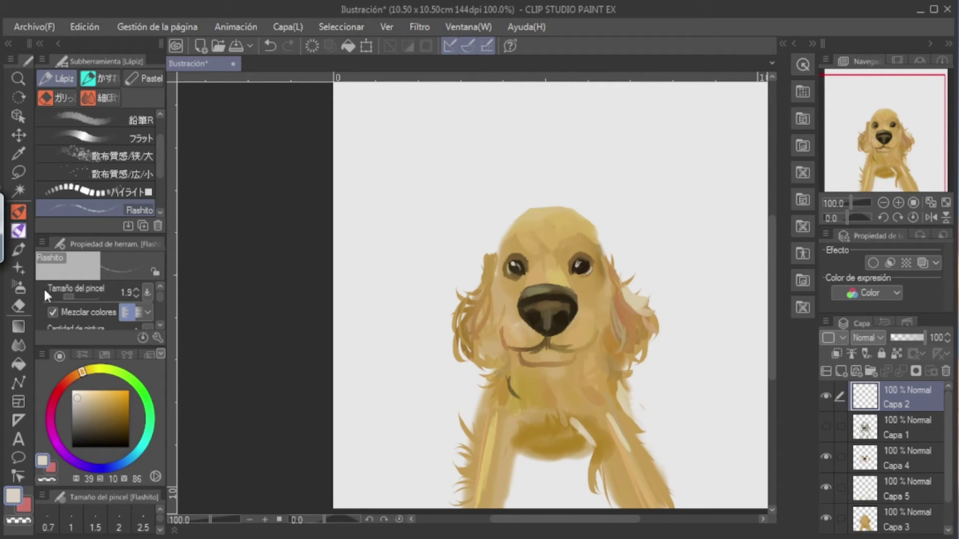
pyautogui.click(24, 246)
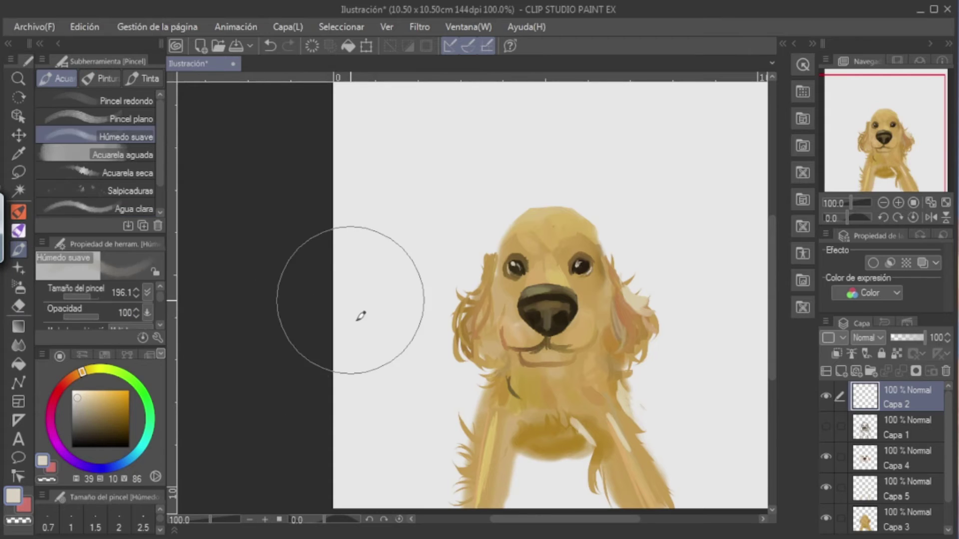
pyautogui.click(22, 209)
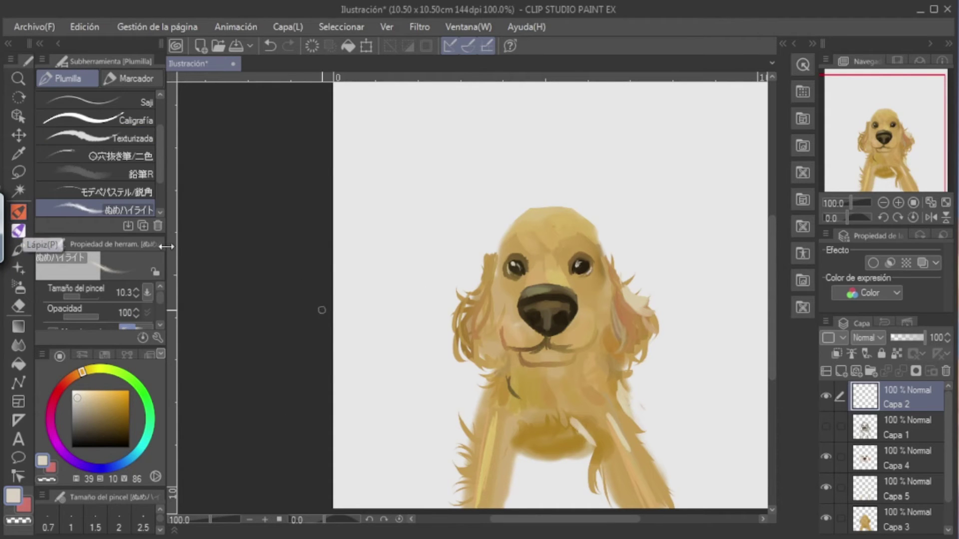
pyautogui.moveTo(101, 410)
pyautogui.mouseDown()
pyautogui.moveTo(122, 402)
pyautogui.moveTo(85, 398)
pyautogui.mouseUp()
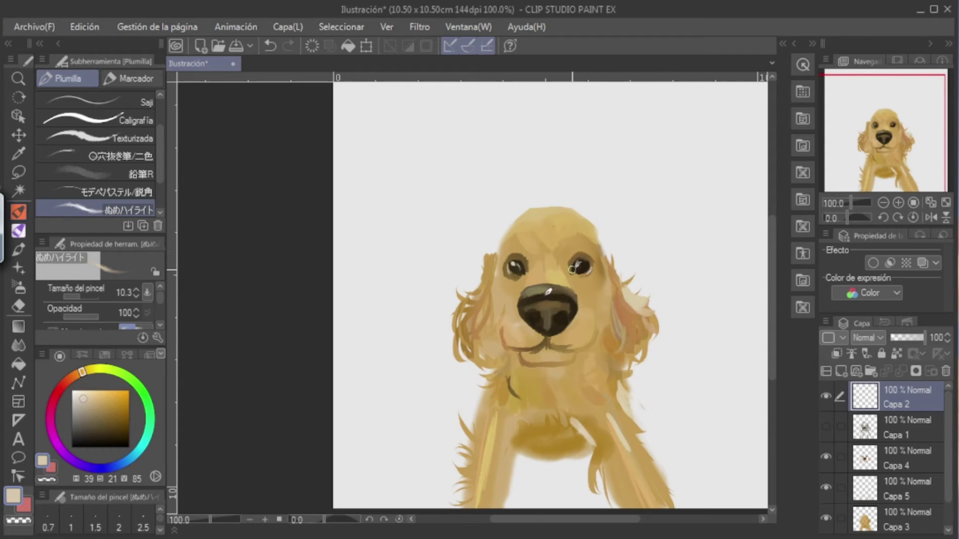
pyautogui.click(126, 404)
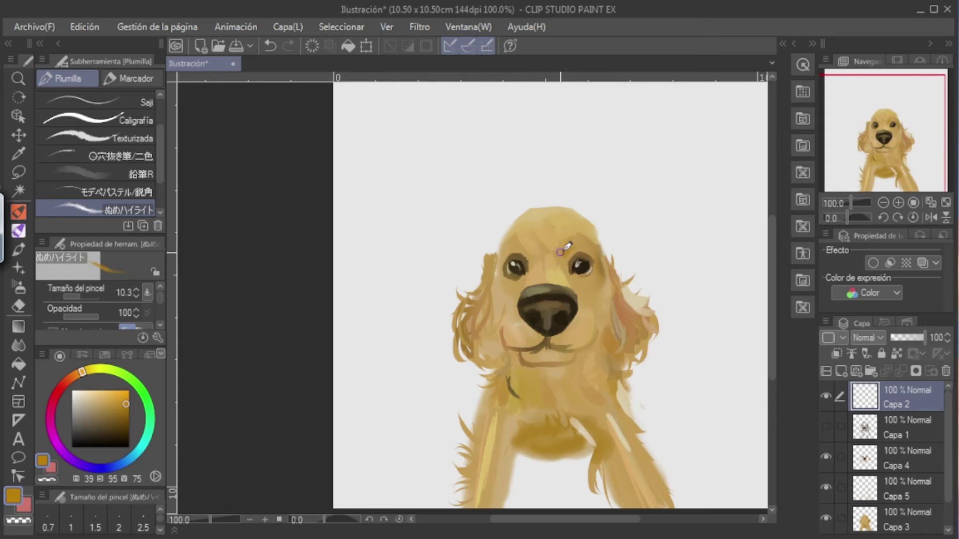
pyautogui.click(108, 412)
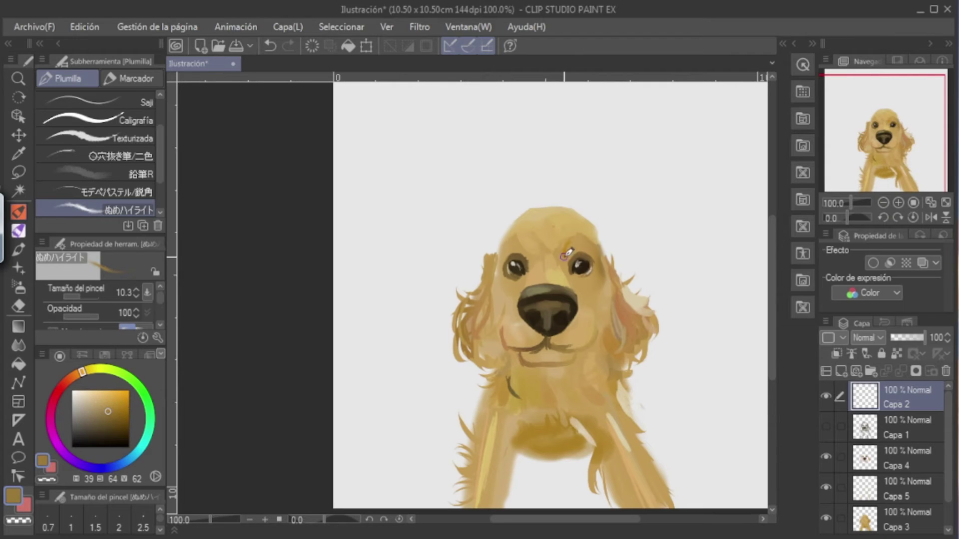
pyautogui.click(121, 400)
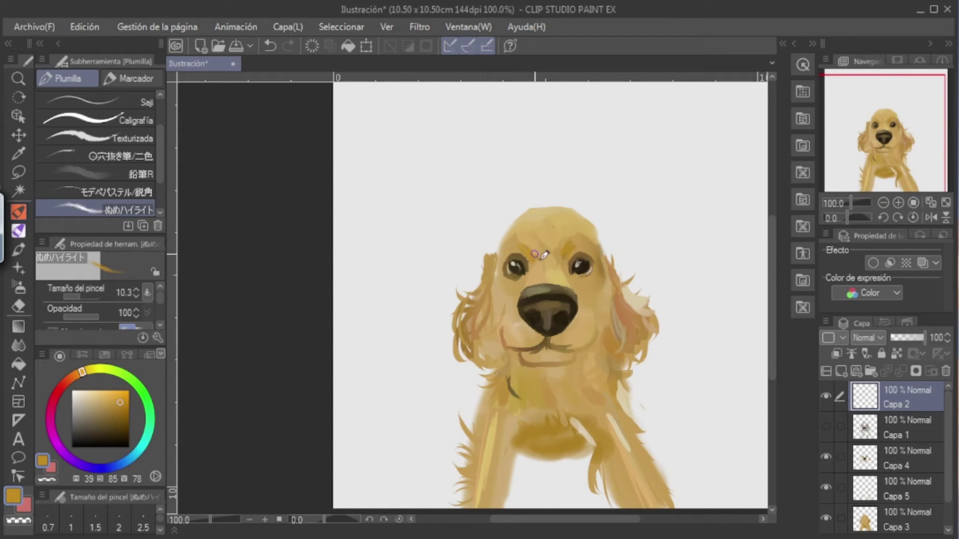
pyautogui.click(92, 397)
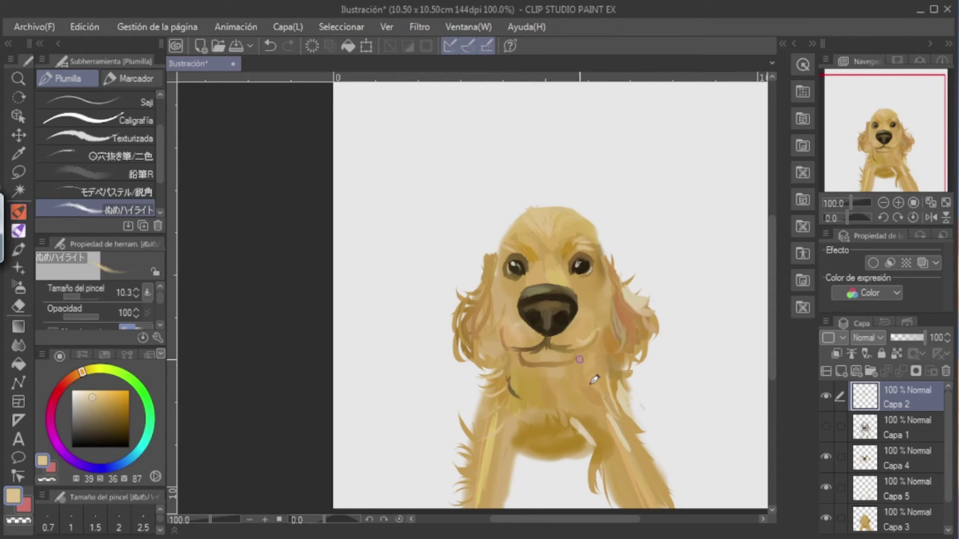
# Add a new layer above Capa 2 and lasso the dog's chest from below the chin down to the belly
pyautogui.click(841, 371)
pyautogui.click(19, 172)
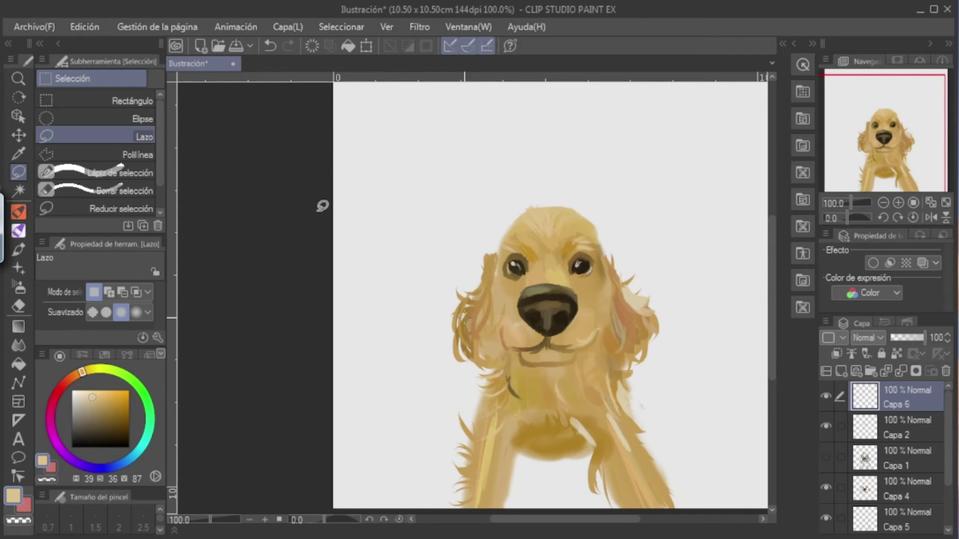
pyautogui.moveTo(505, 350); pyautogui.dragTo(528, 359)
pyautogui.moveTo(587, 344)
pyautogui.mouseDown()
pyautogui.moveTo(606, 347)
pyautogui.moveTo(615, 370)
pyautogui.mouseUp()
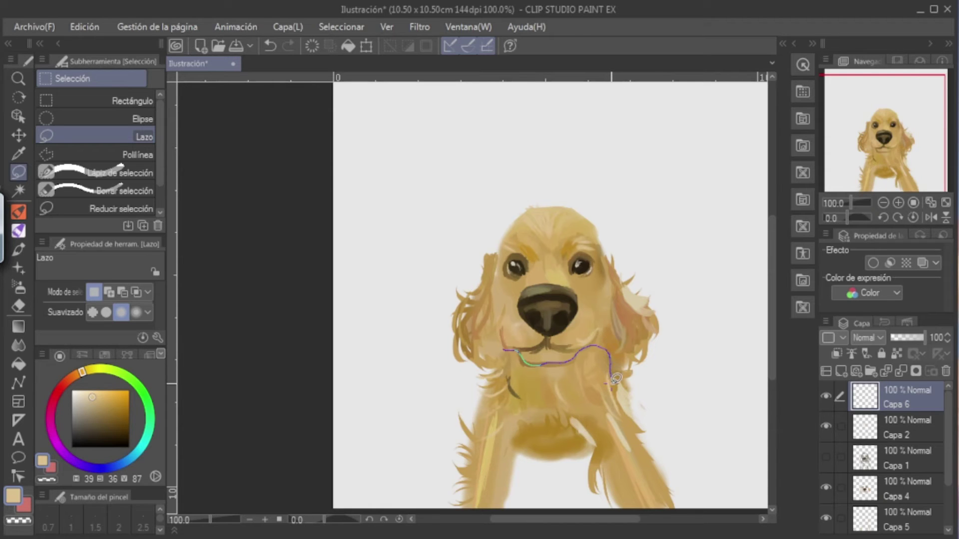
pyautogui.moveTo(617, 411)
pyautogui.mouseDown()
pyautogui.moveTo(564, 460)
pyautogui.moveTo(547, 460)
pyautogui.moveTo(509, 421)
pyautogui.mouseUp()
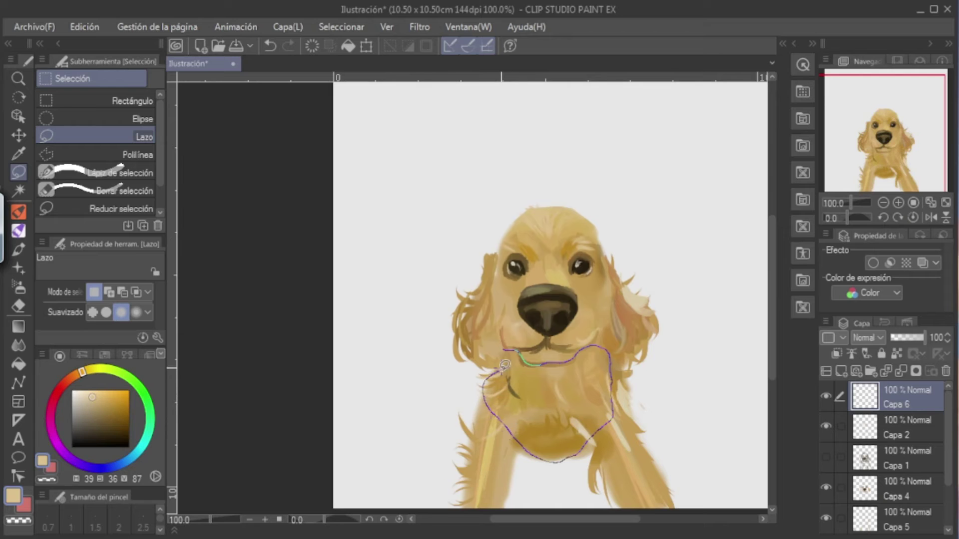
pyautogui.moveTo(509, 348); pyautogui.dragTo(509, 348)
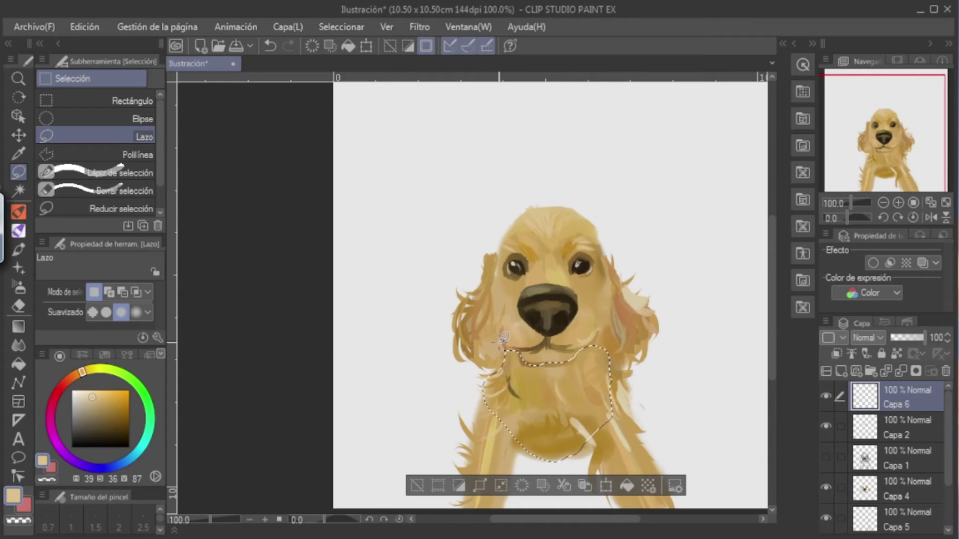
# Fill the selected chest area with purple (290, 94, 86) using the Suave airbrush at size 45.1
pyautogui.click(22, 285)
pyautogui.click(100, 401)
pyautogui.click(56, 439)
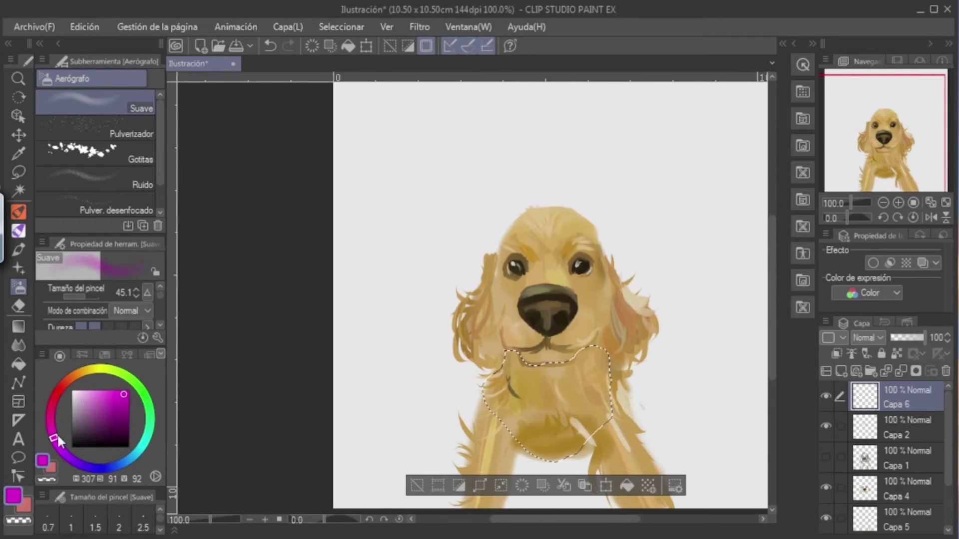
pyautogui.moveTo(54, 437); pyautogui.dragTo(64, 453)
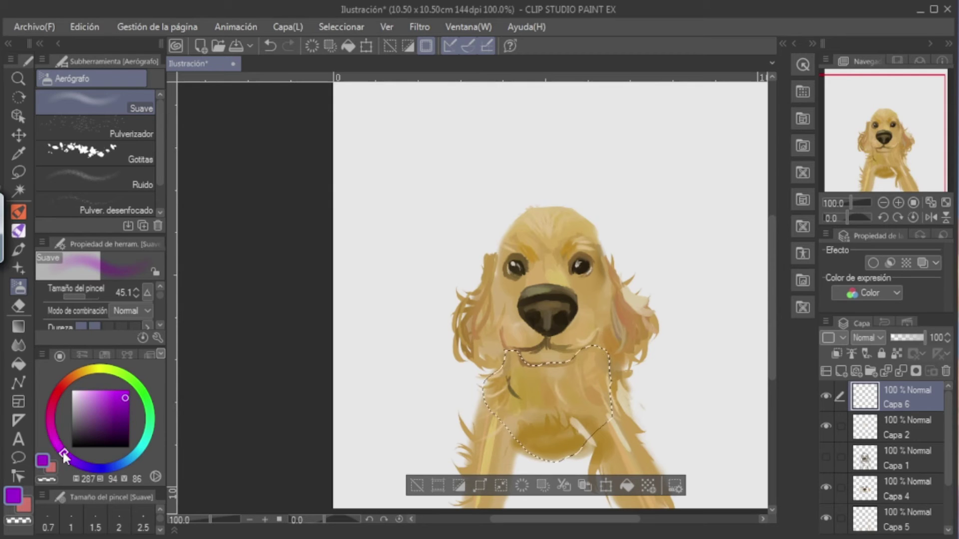
pyautogui.click(64, 452)
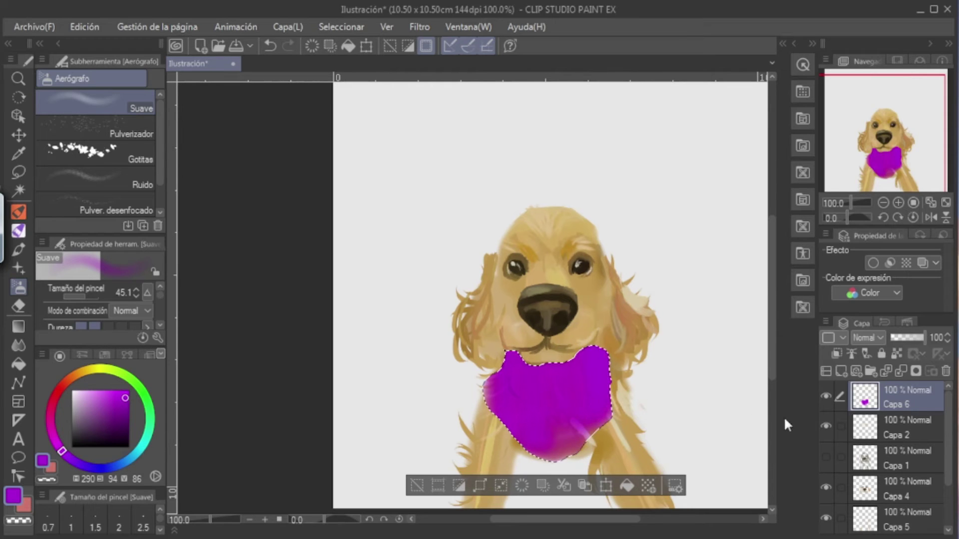
# Set Capa 6 to the Multiplicación blending mode at 39% opacity
pyautogui.click(865, 336)
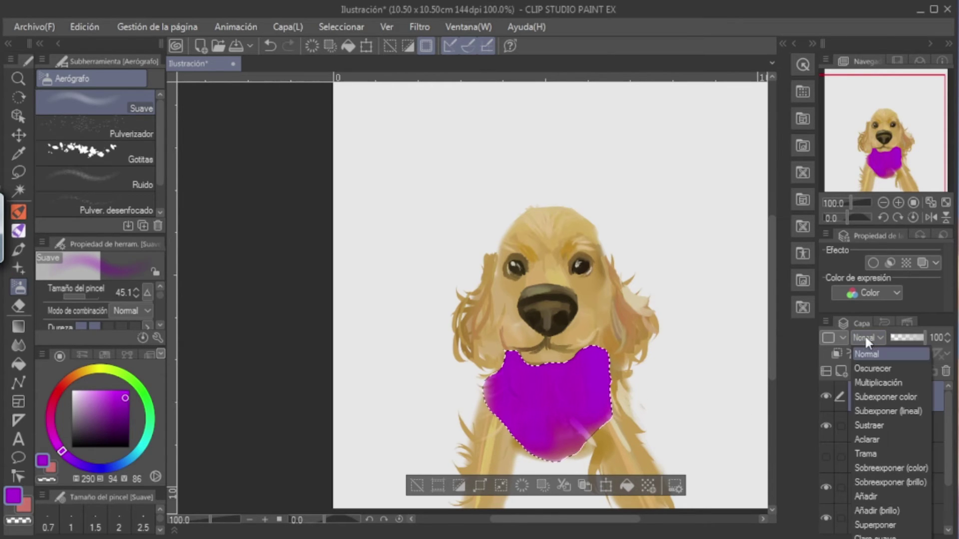
pyautogui.click(868, 382)
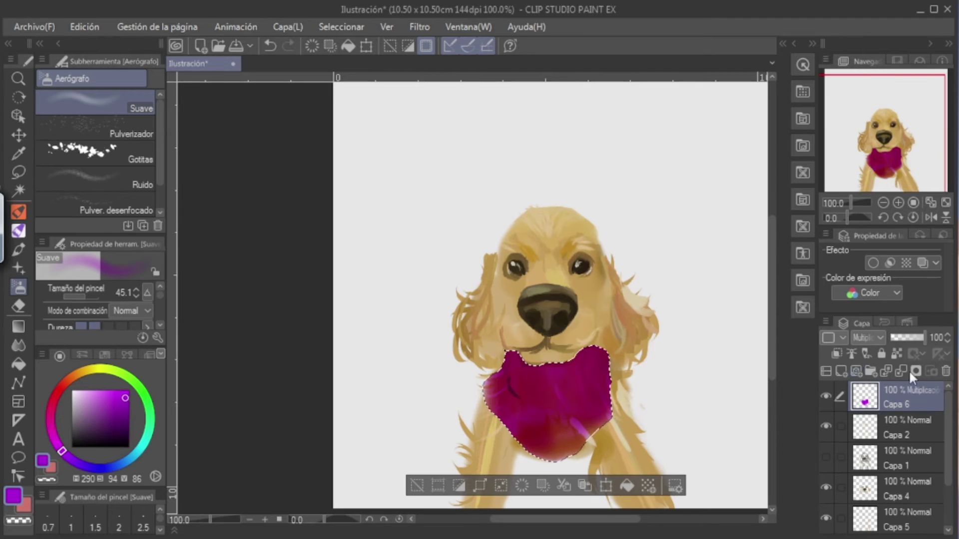
pyautogui.click(912, 338)
pyautogui.moveTo(912, 336); pyautogui.dragTo(903, 341)
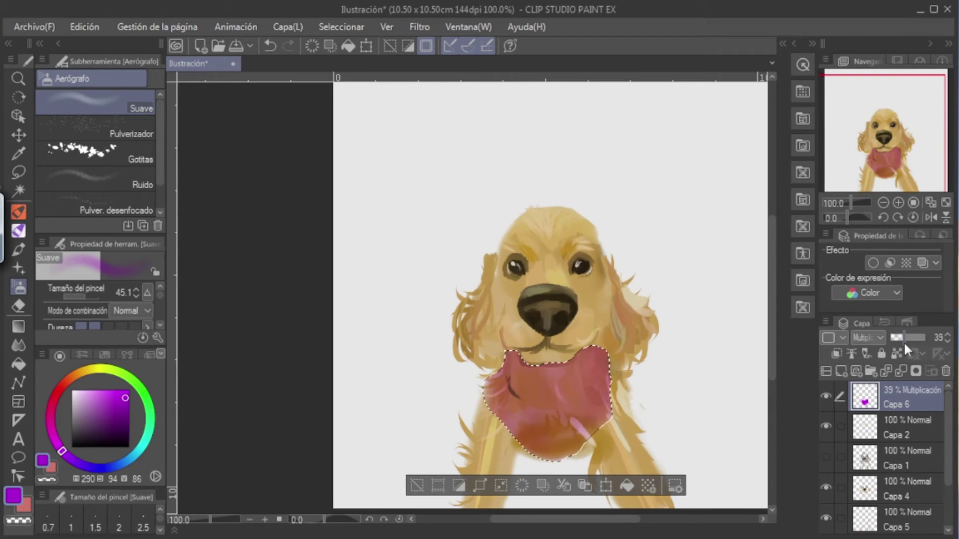
# Airbrush darker purple (290, 92, 55) over the selected chest shadow and clear the selection
pyautogui.click(124, 415)
pyautogui.moveTo(508, 429)
pyautogui.mouseDown()
pyautogui.moveTo(504, 339)
pyautogui.moveTo(546, 439)
pyautogui.moveTo(551, 387)
pyautogui.moveTo(582, 397)
pyautogui.moveTo(608, 372)
pyautogui.moveTo(611, 350)
pyautogui.moveTo(578, 394)
pyautogui.moveTo(485, 396)
pyautogui.moveTo(470, 419)
pyautogui.mouseUp()
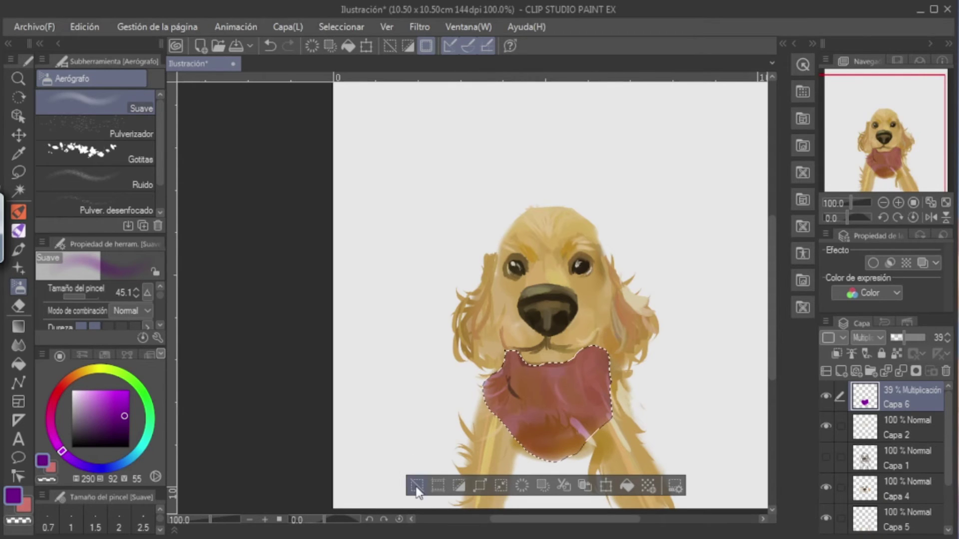
pyautogui.click(417, 485)
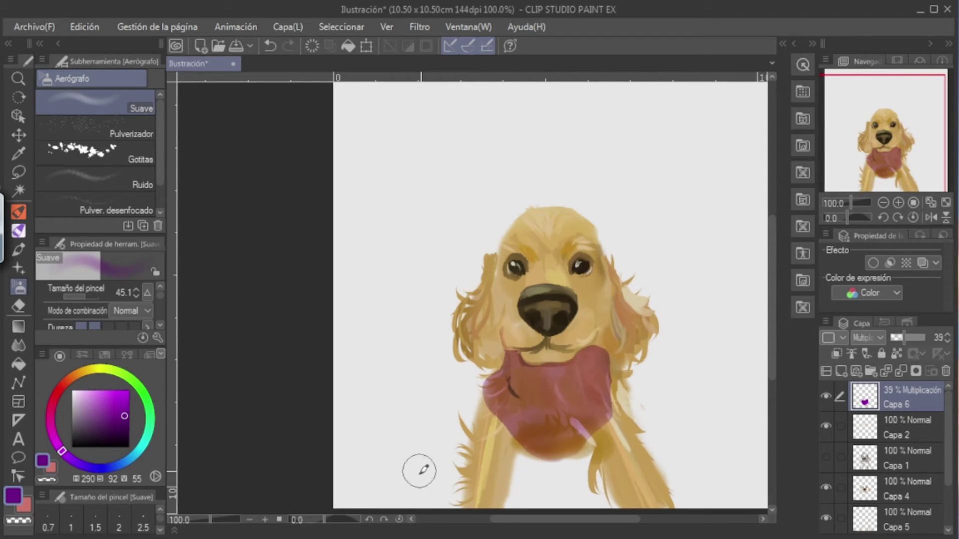
# Soften the chest shadow's edges with the Suave eraser at size 15.7 and reduce Capa 6 to 17% opacity
pyautogui.click(20, 345)
pyautogui.click(23, 304)
pyautogui.moveTo(584, 321); pyautogui.dragTo(620, 380)
pyautogui.hotkey('ctrl', 'z')
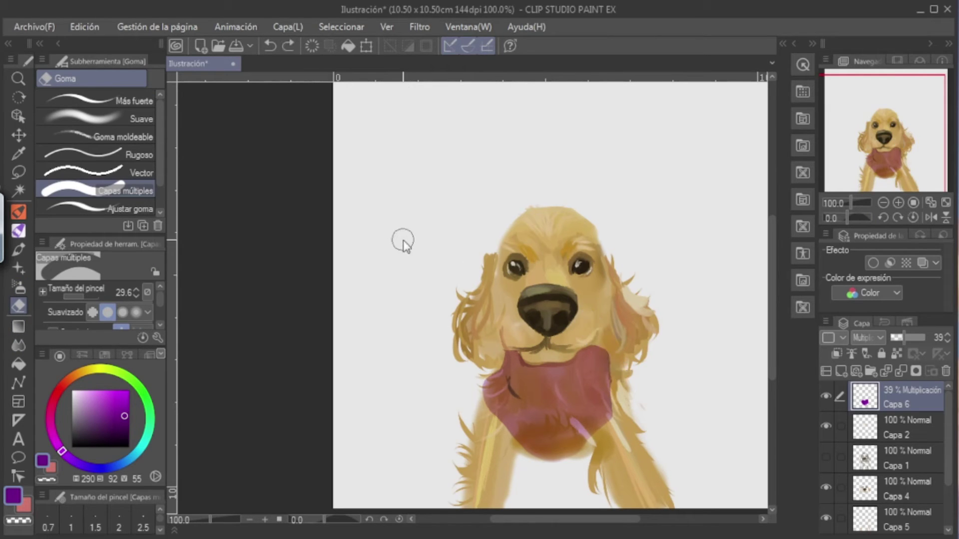
pyautogui.click(93, 118)
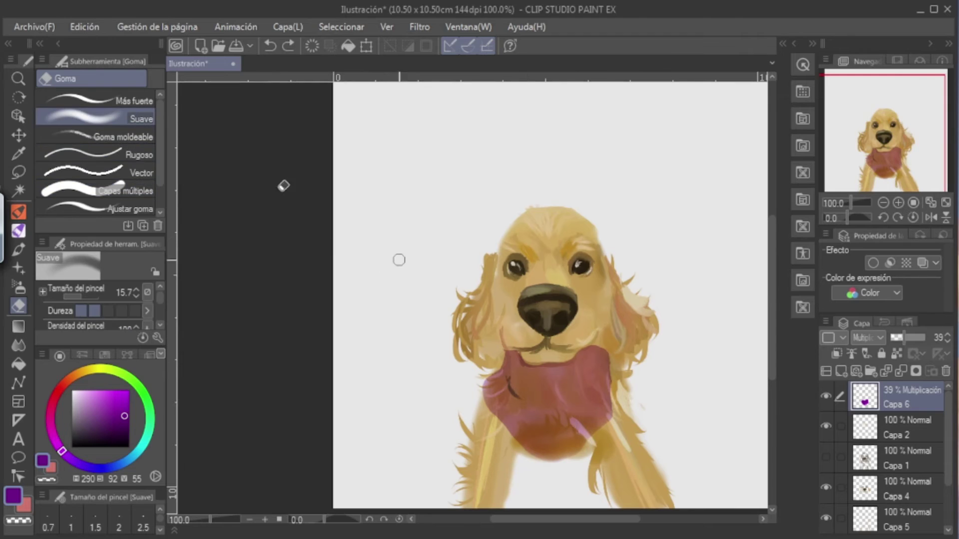
pyautogui.moveTo(599, 339); pyautogui.dragTo(613, 372)
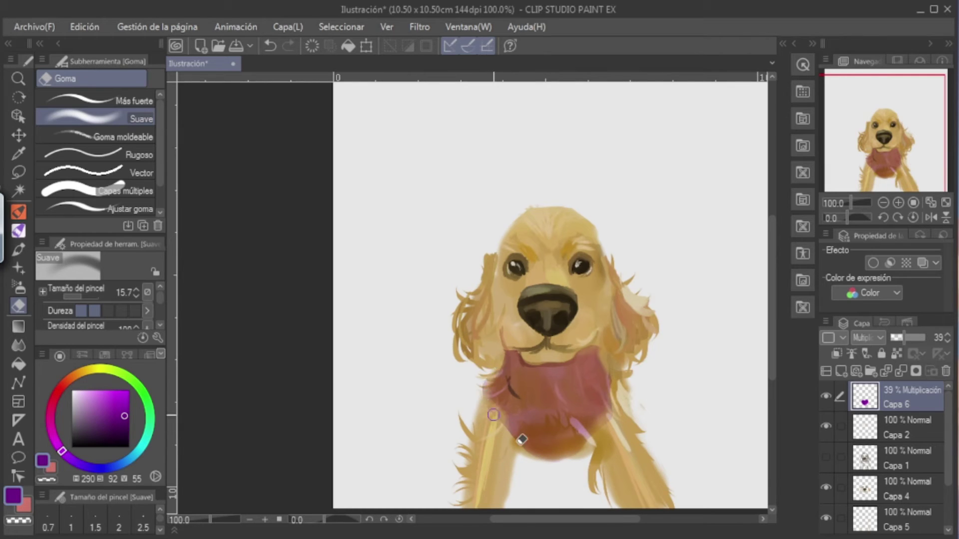
pyautogui.moveTo(917, 334); pyautogui.dragTo(897, 341)
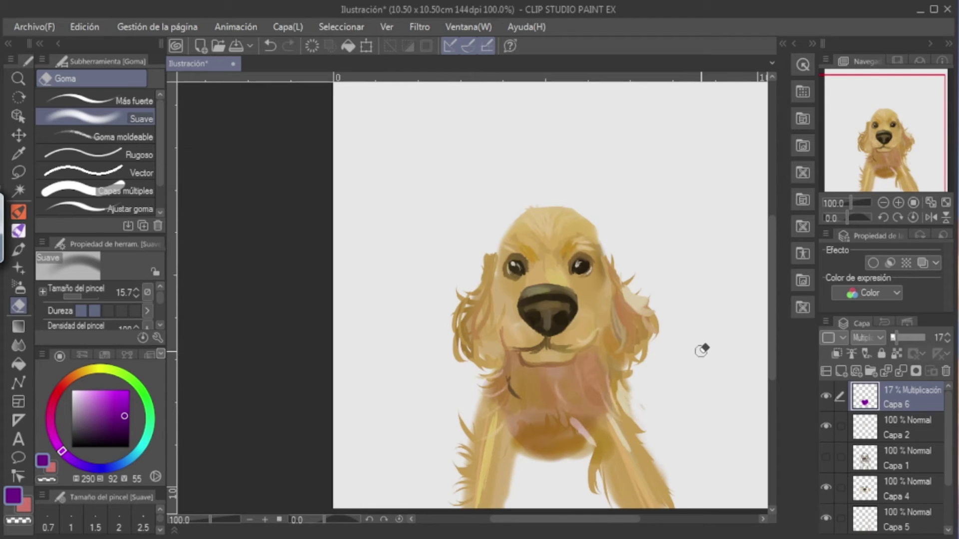
# Toggle the visibility of Capa 3 off and on to check what it contributes to the painting
pyautogui.scroll(-2, 905, 442)
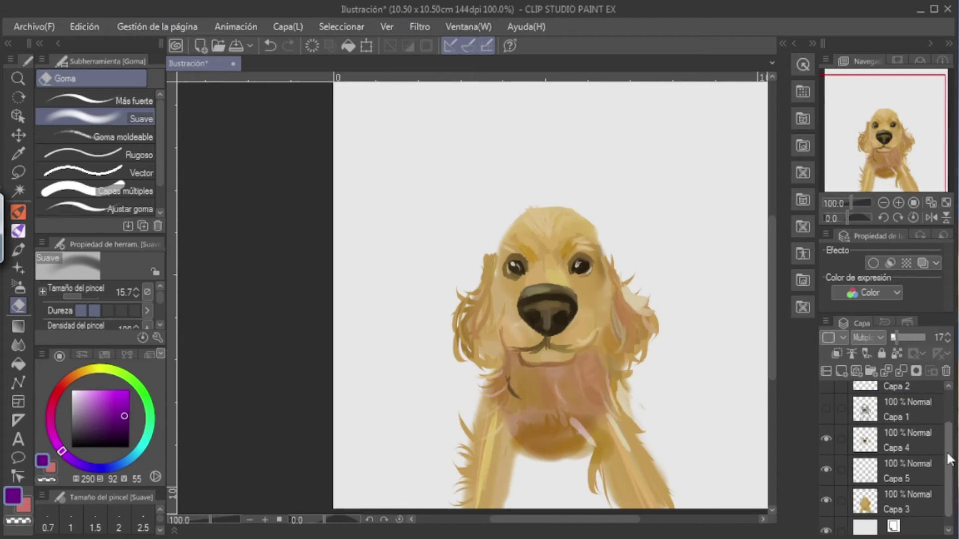
pyautogui.click(825, 490)
pyautogui.click(826, 490)
pyautogui.click(825, 487)
pyautogui.click(826, 484)
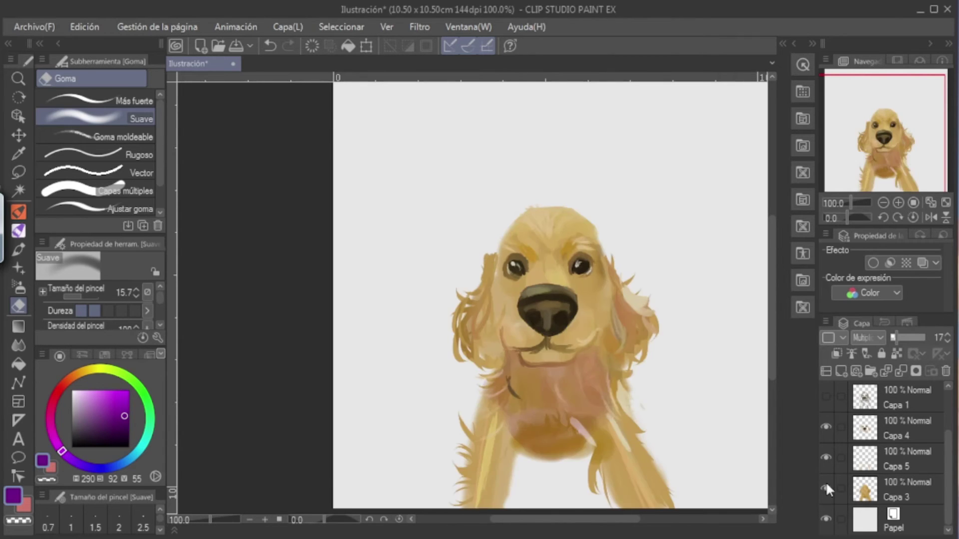
pyautogui.scroll(2, 944, 425)
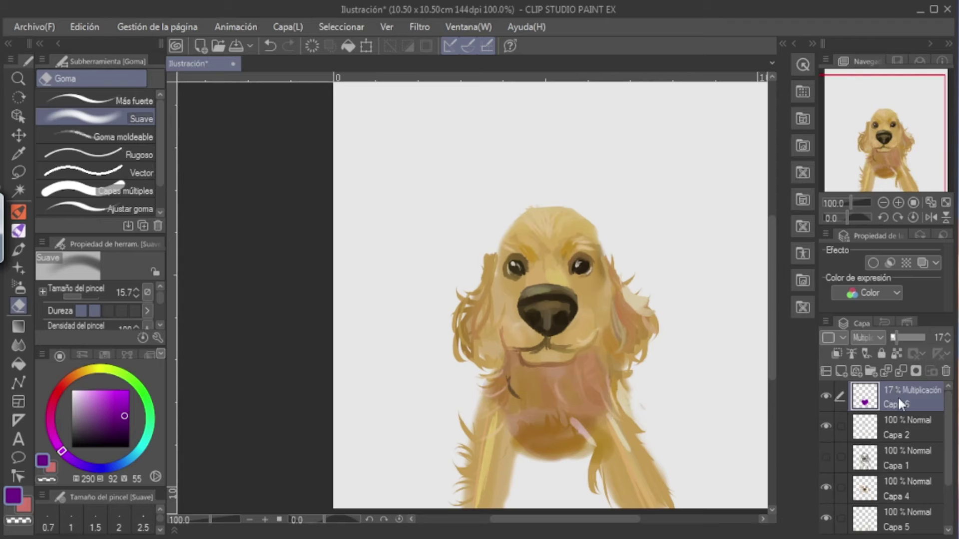
# On Capa 2, paint brown (37, 47, 65) fur strokes across the upper chest with the ぬめハイライト brush at size 10.3
pyautogui.click(902, 431)
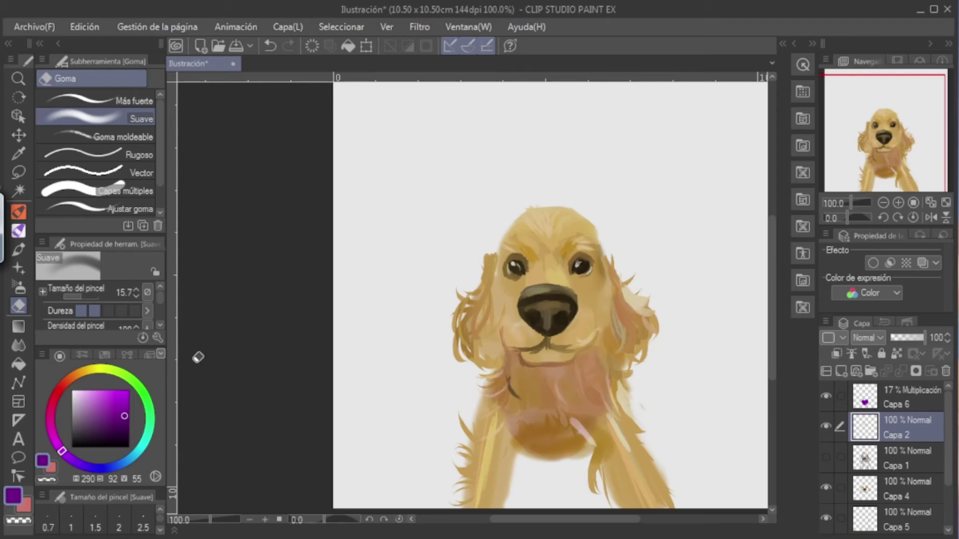
pyautogui.press('p')
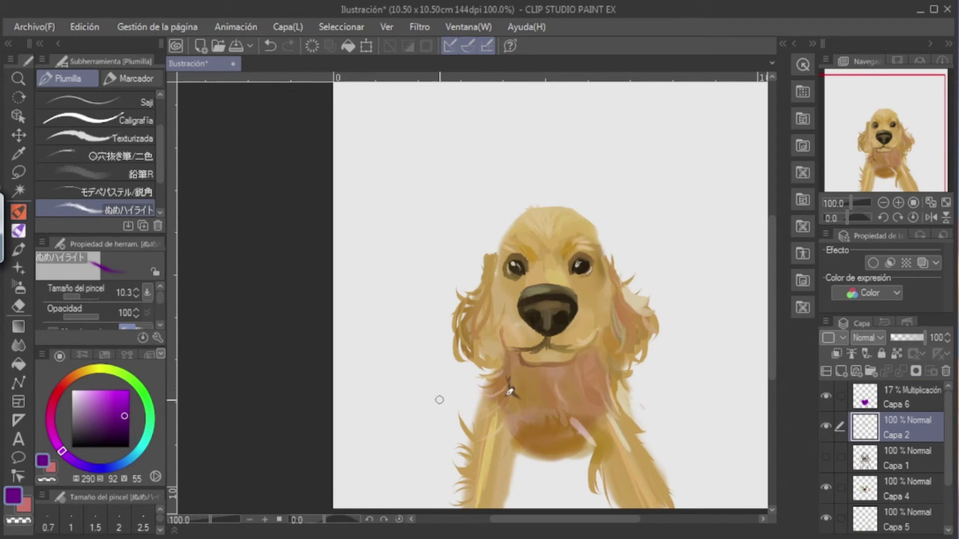
pyautogui.click(64, 386)
pyautogui.click(98, 410)
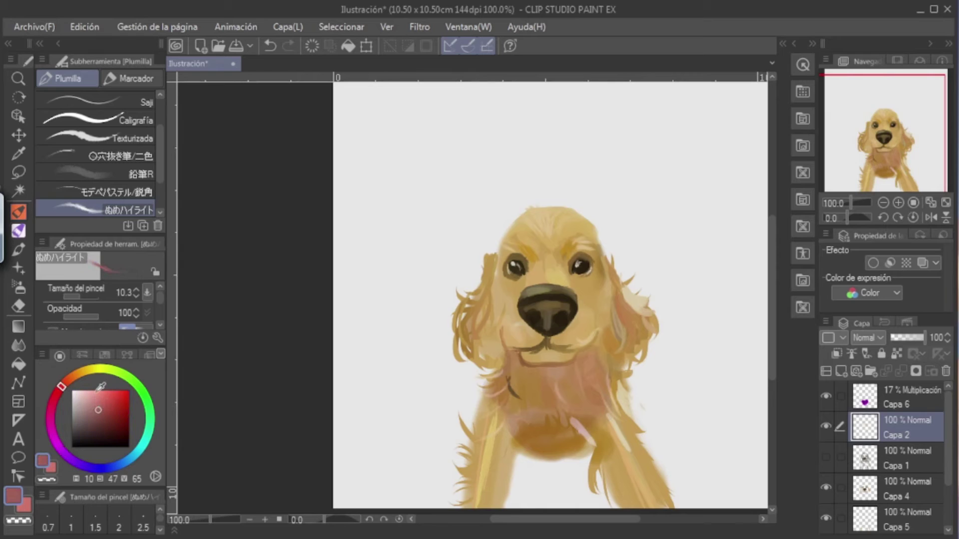
pyautogui.click(81, 373)
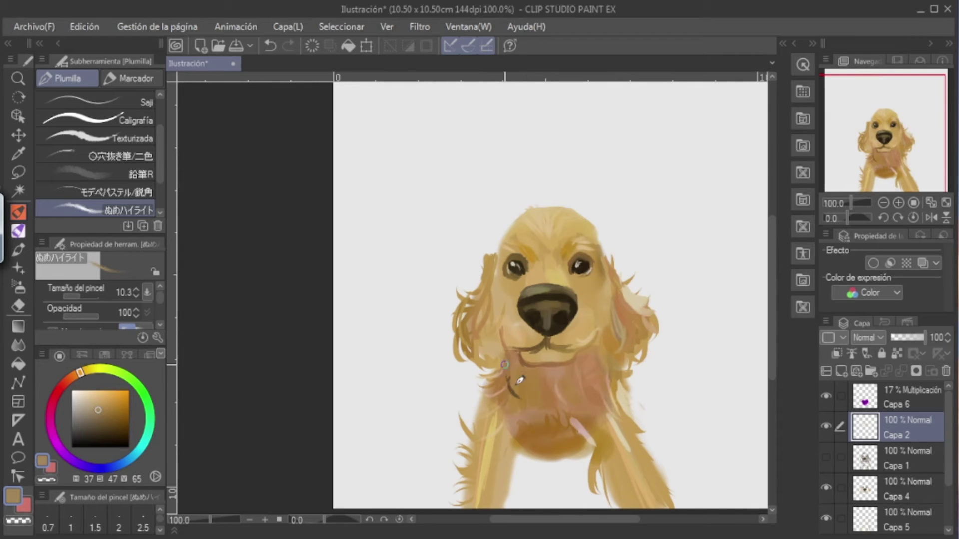
pyautogui.moveTo(508, 379)
pyautogui.mouseDown()
pyautogui.moveTo(533, 385)
pyautogui.moveTo(546, 369)
pyautogui.moveTo(575, 382)
pyautogui.moveTo(596, 379)
pyautogui.moveTo(586, 367)
pyautogui.moveTo(615, 370)
pyautogui.mouseUp()
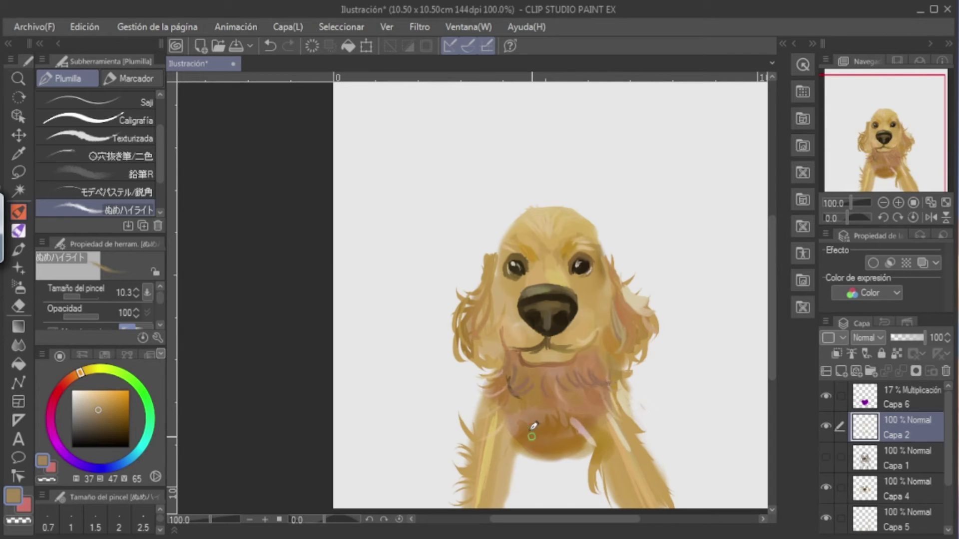
# Paint a pale beige (37, 15, 81) fur tuft on the lower chest and brown (37, 77, 57) fur along the inner front leg
pyautogui.moveTo(93, 409); pyautogui.dragTo(80, 401)
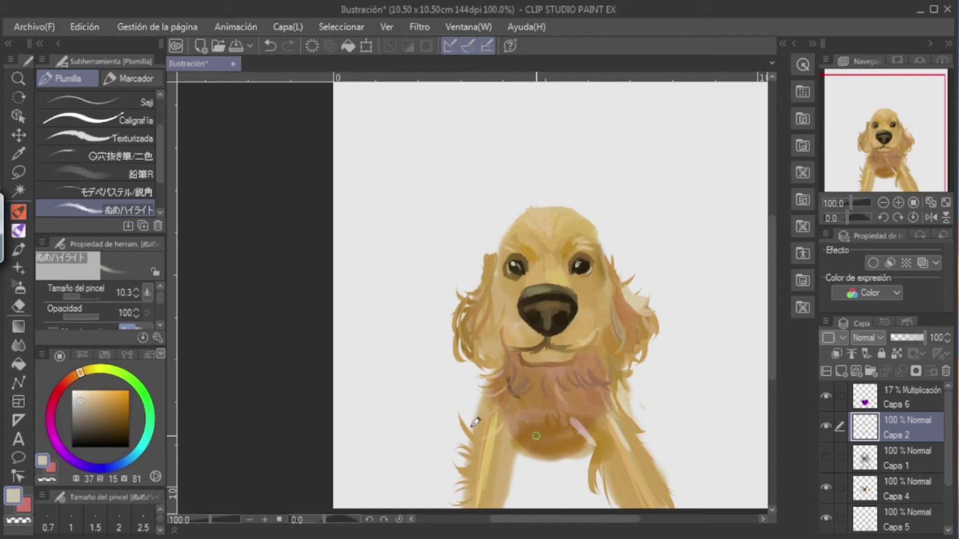
pyautogui.moveTo(547, 440)
pyautogui.mouseDown()
pyautogui.moveTo(546, 418)
pyautogui.moveTo(535, 417)
pyautogui.moveTo(539, 428)
pyautogui.moveTo(549, 393)
pyautogui.moveTo(555, 419)
pyautogui.mouseUp()
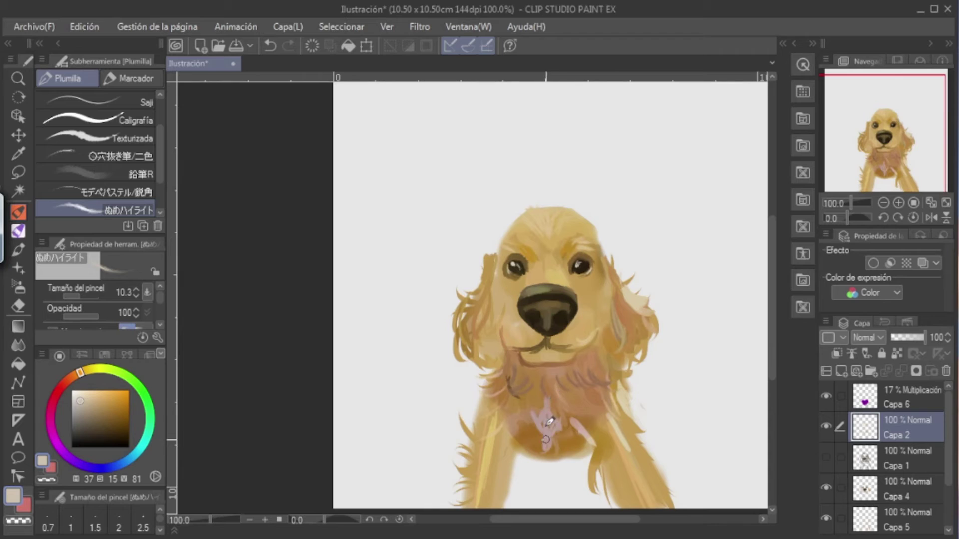
pyautogui.click(115, 414)
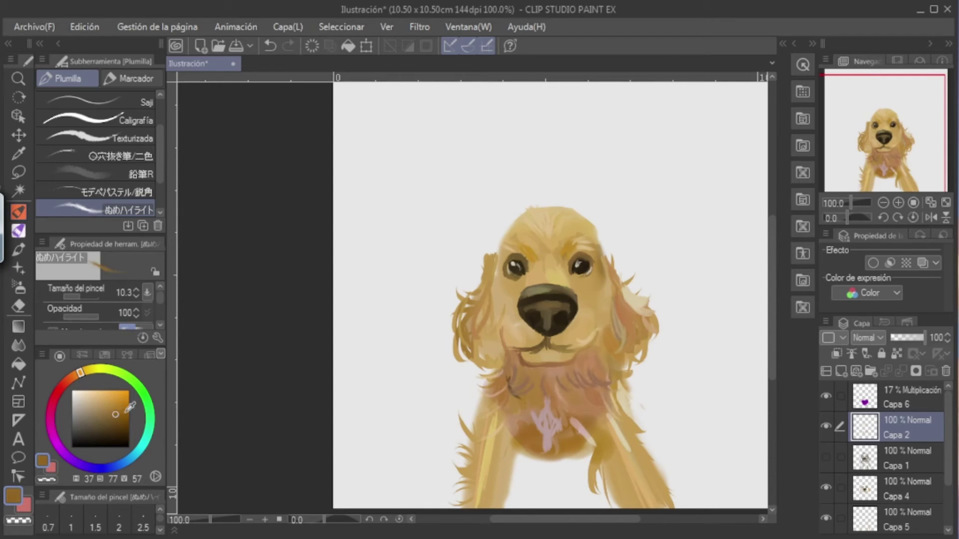
pyautogui.moveTo(511, 440); pyautogui.dragTo(512, 476)
pyautogui.moveTo(108, 411); pyautogui.dragTo(95, 401)
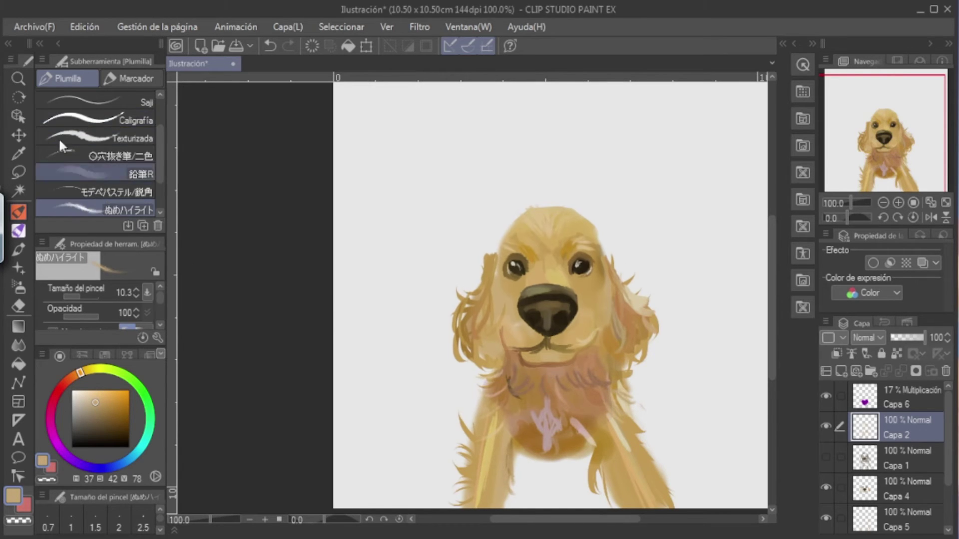
# Paint reddish-orange (24, 68, 73) shading over the chest with the 主線も水彩も厚塗りも brush at size 45.1 and 54% opacity
pyautogui.press('p')
pyautogui.click(100, 79)
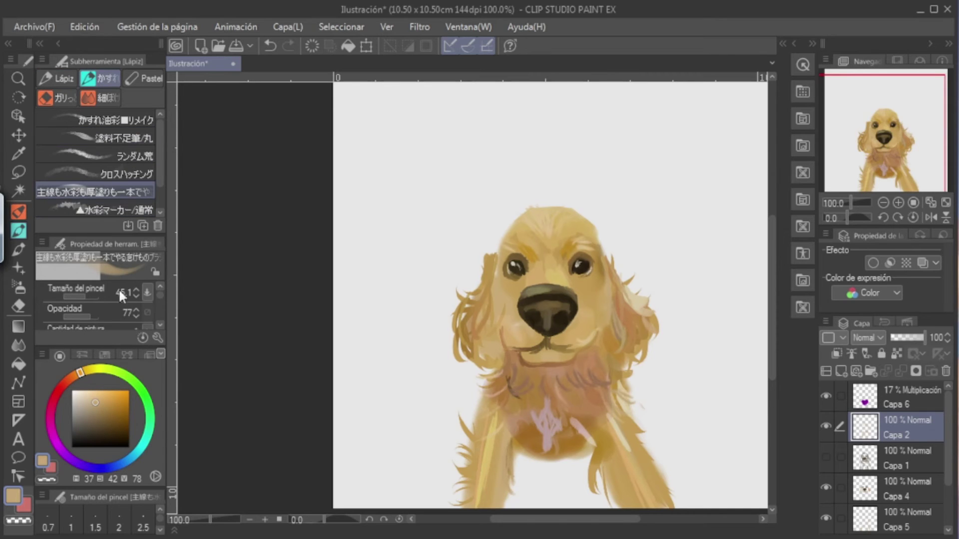
pyautogui.click(108, 406)
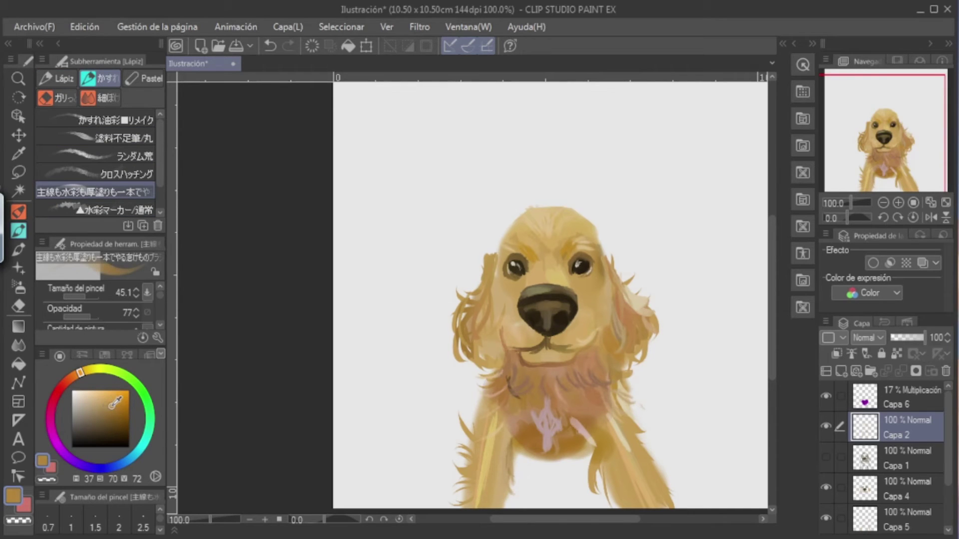
pyautogui.click(111, 400)
pyautogui.moveTo(85, 316); pyautogui.dragTo(81, 318)
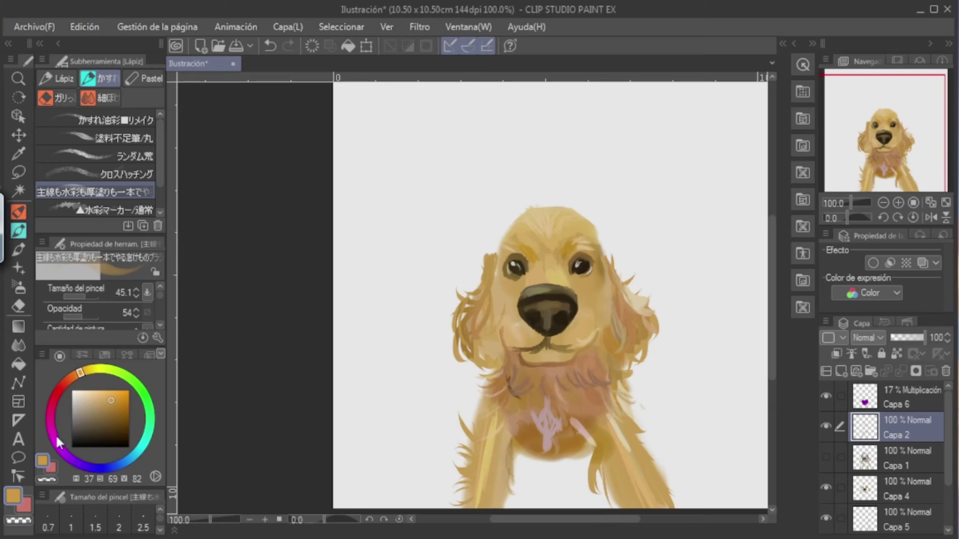
pyautogui.click(53, 404)
pyautogui.moveTo(105, 406)
pyautogui.mouseDown()
pyautogui.moveTo(118, 399)
pyautogui.moveTo(93, 400)
pyautogui.moveTo(67, 380)
pyautogui.moveTo(110, 406)
pyautogui.mouseUp()
pyautogui.click(91, 397)
pyautogui.moveTo(553, 367)
pyautogui.mouseDown()
pyautogui.moveTo(592, 394)
pyautogui.moveTo(563, 372)
pyautogui.moveTo(558, 410)
pyautogui.moveTo(509, 367)
pyautogui.moveTo(482, 388)
pyautogui.moveTo(494, 402)
pyautogui.moveTo(515, 395)
pyautogui.moveTo(510, 386)
pyautogui.moveTo(539, 381)
pyautogui.moveTo(505, 385)
pyautogui.moveTo(534, 419)
pyautogui.moveTo(549, 391)
pyautogui.moveTo(534, 406)
pyautogui.moveTo(596, 419)
pyautogui.moveTo(603, 431)
pyautogui.moveTo(585, 403)
pyautogui.moveTo(621, 429)
pyautogui.moveTo(499, 414)
pyautogui.moveTo(492, 474)
pyautogui.moveTo(526, 400)
pyautogui.moveTo(498, 503)
pyautogui.moveTo(538, 403)
pyautogui.moveTo(577, 408)
pyautogui.moveTo(525, 374)
pyautogui.mouseUp()
# Reduce Capa 6 to 7% opacity and extend the reddish-orange shading on Capa 2 under the chin and along the ear
pyautogui.click(915, 397)
pyautogui.moveTo(896, 337); pyautogui.dragTo(892, 339)
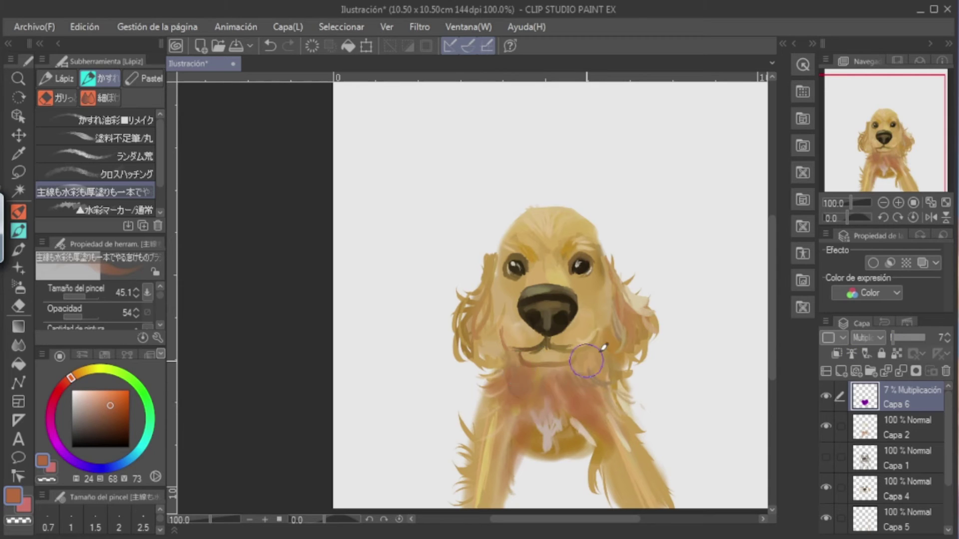
pyautogui.click(887, 419)
pyautogui.moveTo(583, 363)
pyautogui.mouseDown()
pyautogui.moveTo(620, 388)
pyautogui.moveTo(584, 372)
pyautogui.moveTo(526, 381)
pyautogui.moveTo(572, 370)
pyautogui.mouseUp()
pyautogui.moveTo(487, 373); pyautogui.dragTo(570, 366)
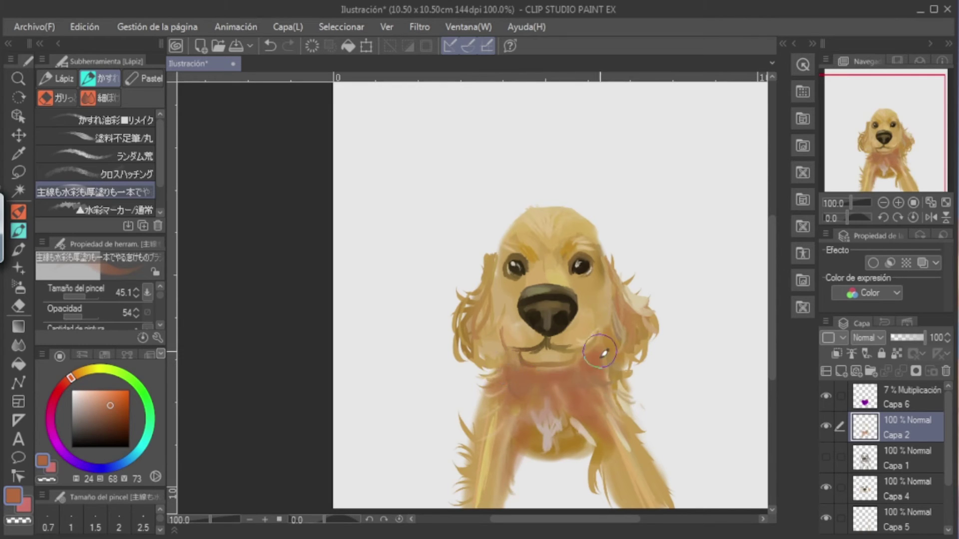
pyautogui.moveTo(612, 282); pyautogui.dragTo(622, 260)
# Try muted brown (24, 39, 52) shading under the chin on Capa 2 with the brush at size 36.5
pyautogui.click(83, 296)
pyautogui.click(79, 295)
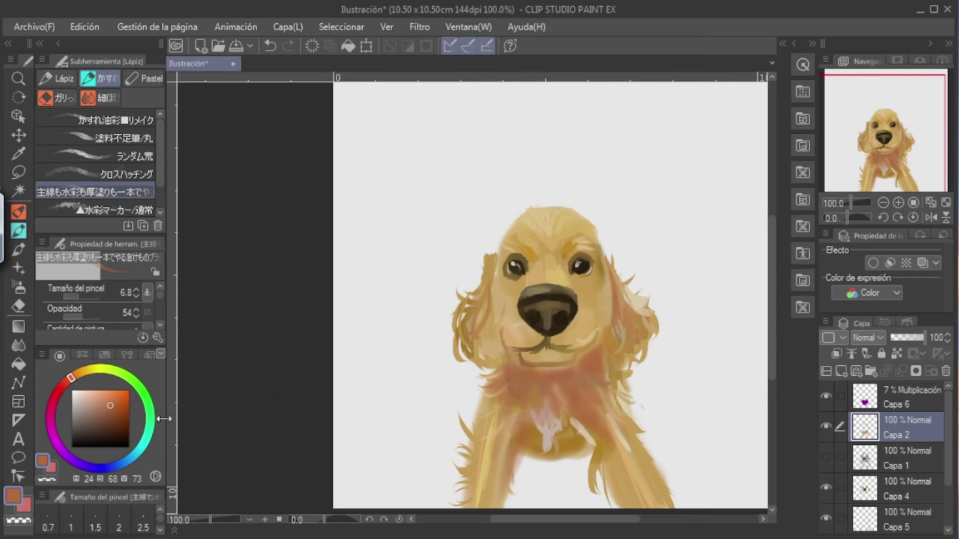
pyautogui.click(120, 418)
pyautogui.click(80, 294)
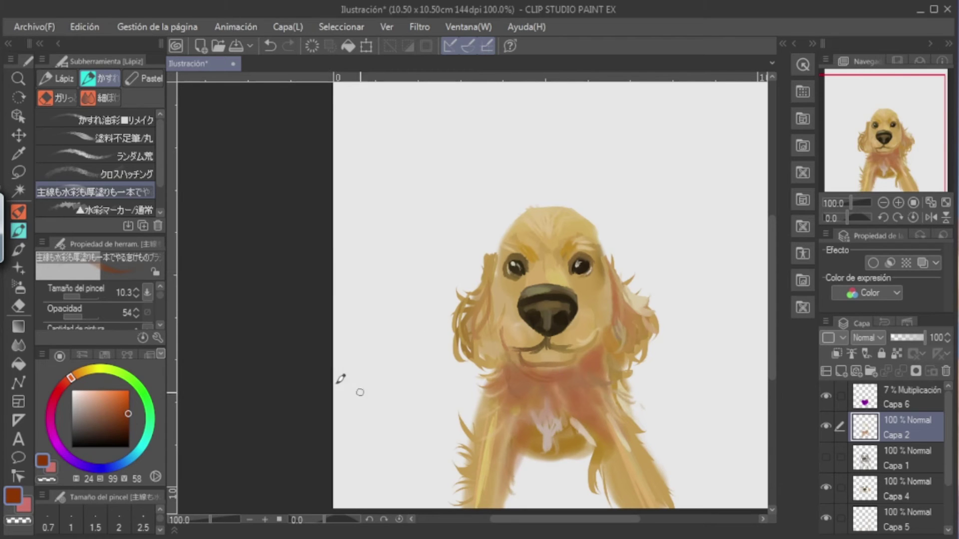
pyautogui.click(92, 416)
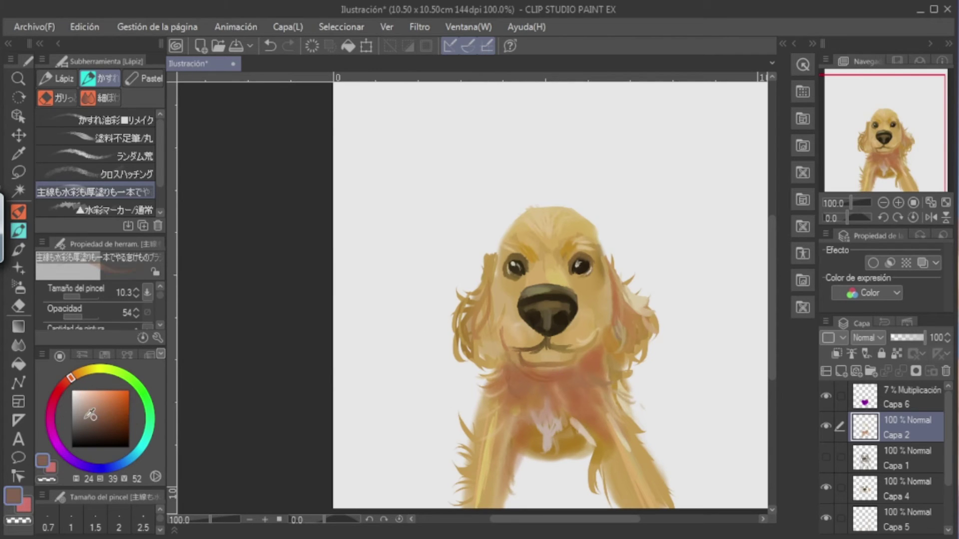
pyautogui.moveTo(82, 295); pyautogui.dragTo(86, 298)
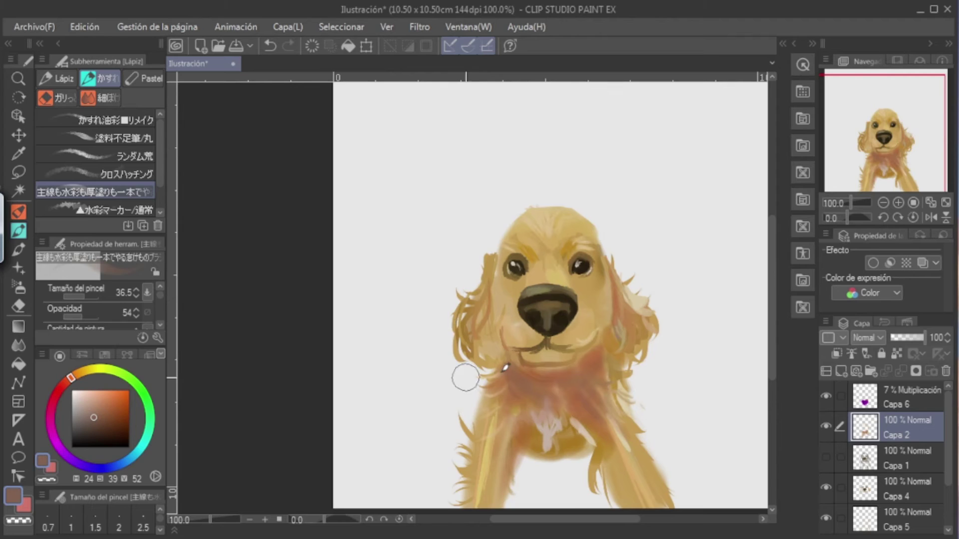
# Try lowering Capa 2 to 74% opacity to soften the chest shading
pyautogui.click(917, 339)
pyautogui.click(871, 335)
pyautogui.click(871, 356)
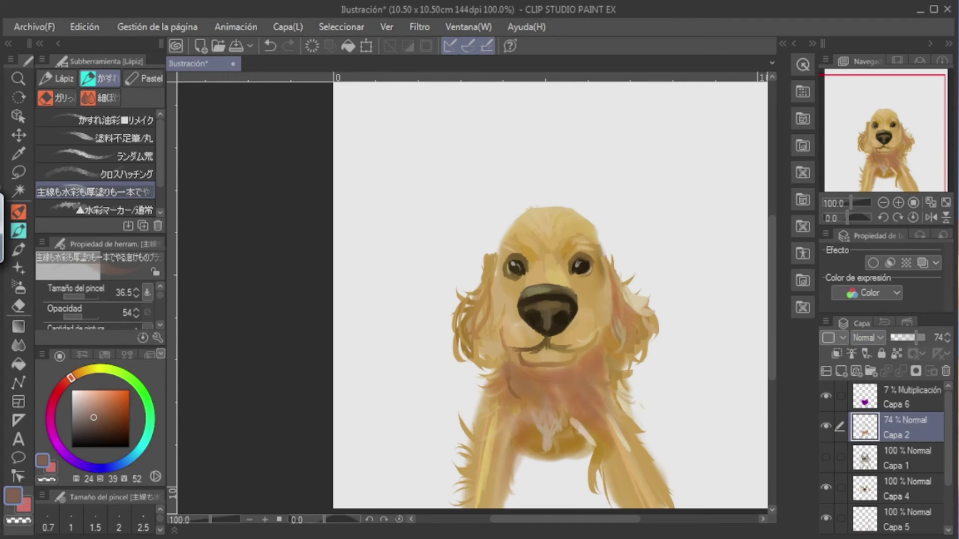
pyautogui.click(867, 338)
# Undo the recent opacity changes and the reddish and muted brown shading strokes on the chest
pyautogui.hotkey('ctrl', 'z')
pyautogui.moveTo(535, 429); pyautogui.dragTo(549, 441)
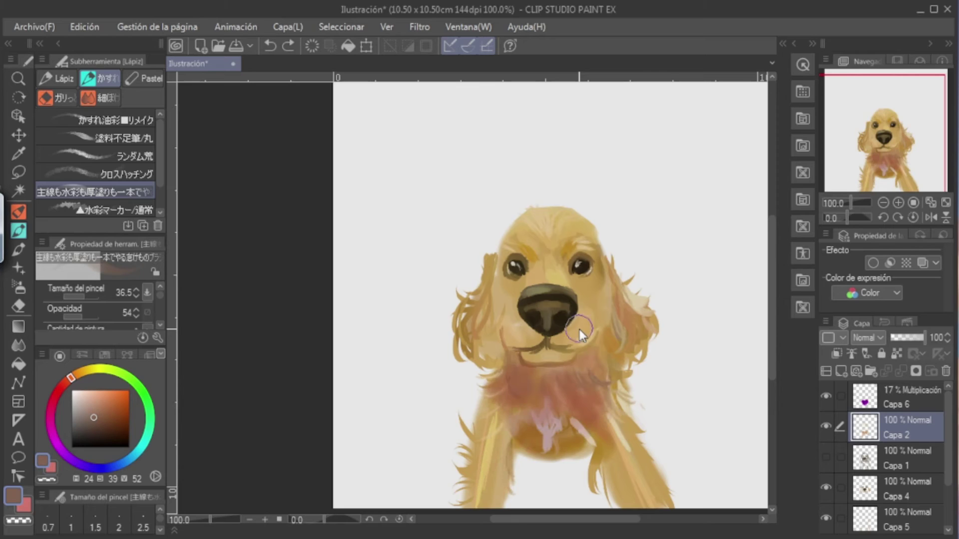
pyautogui.hotkey('ctrl', 'z')
pyautogui.hotkey('ctrl', 'z')
pyautogui.hotkey('ctrl', 'z')
pyautogui.hotkey('ctrl', 'z')
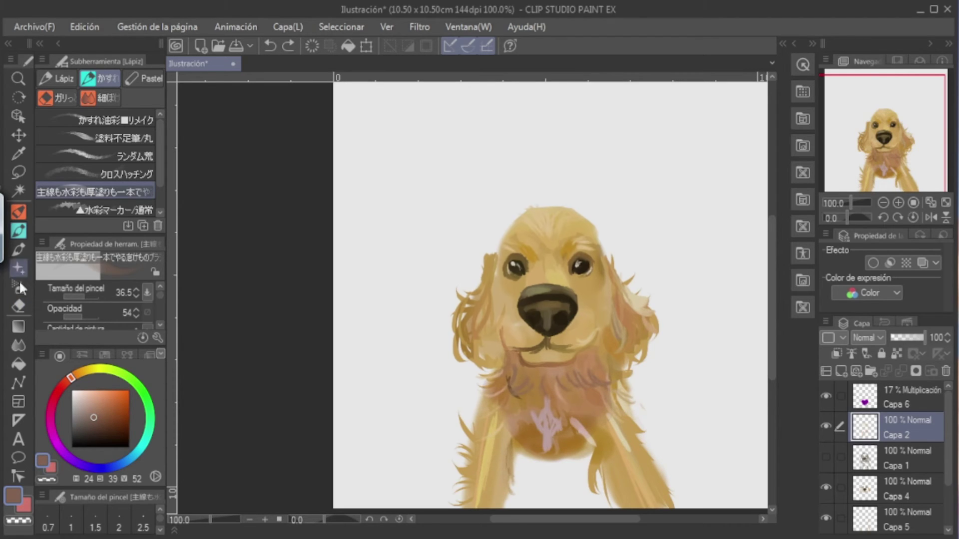
# Paint golden yellow (45, 91, 79) strokes along the inner front legs on Capa 2 with the 髪の毛ペン brush at size 23.9
pyautogui.click(64, 96)
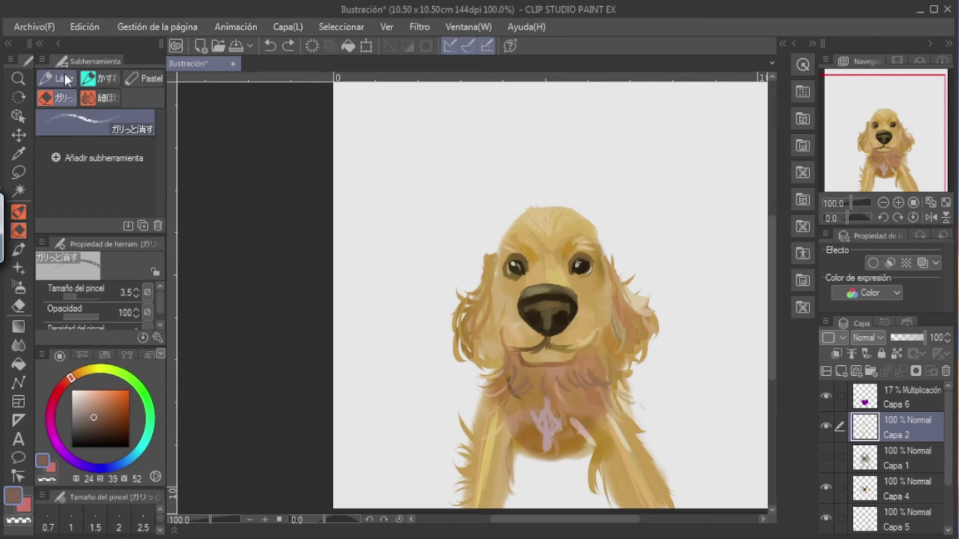
pyautogui.click(64, 79)
pyautogui.moveTo(160, 143); pyautogui.dragTo(159, 174)
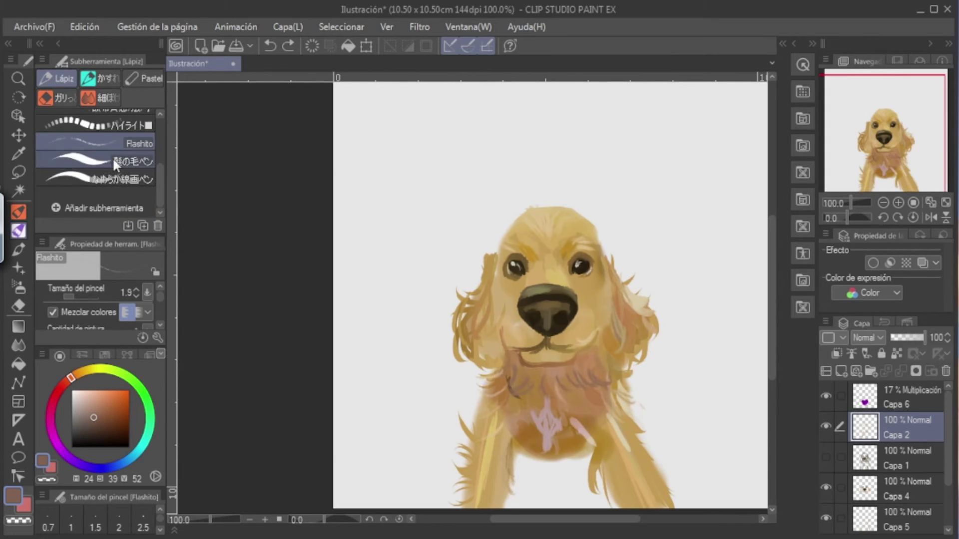
pyautogui.click(112, 158)
pyautogui.moveTo(100, 402); pyautogui.dragTo(84, 413)
pyautogui.moveTo(73, 377)
pyautogui.mouseDown()
pyautogui.moveTo(84, 369)
pyautogui.moveTo(102, 408)
pyautogui.moveTo(126, 398)
pyautogui.mouseUp()
pyautogui.moveTo(515, 432); pyautogui.dragTo(509, 476)
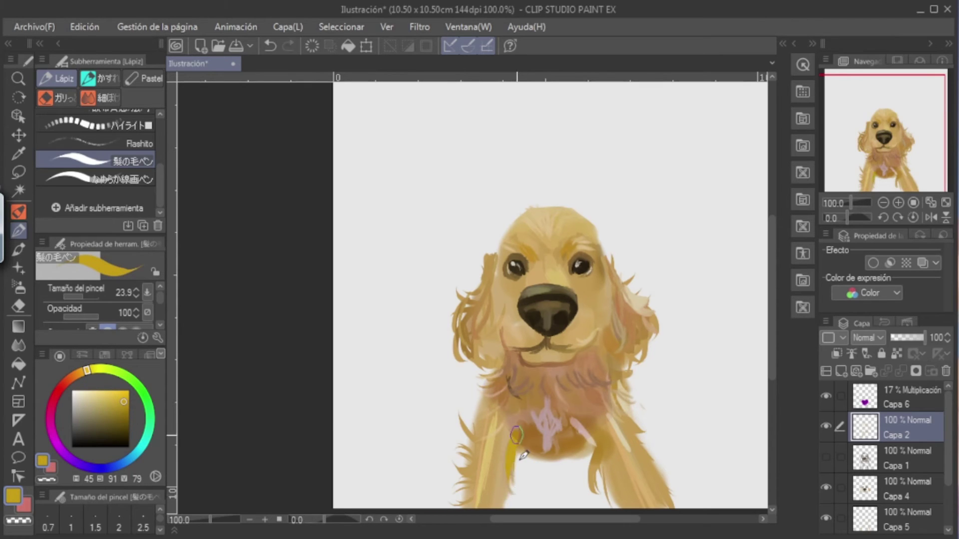
pyautogui.moveTo(575, 431); pyautogui.dragTo(584, 458)
# Sample brown (34, 78, 65) from the lower chest and paint fur strokes across the chest and neck
pyautogui.click(18, 153)
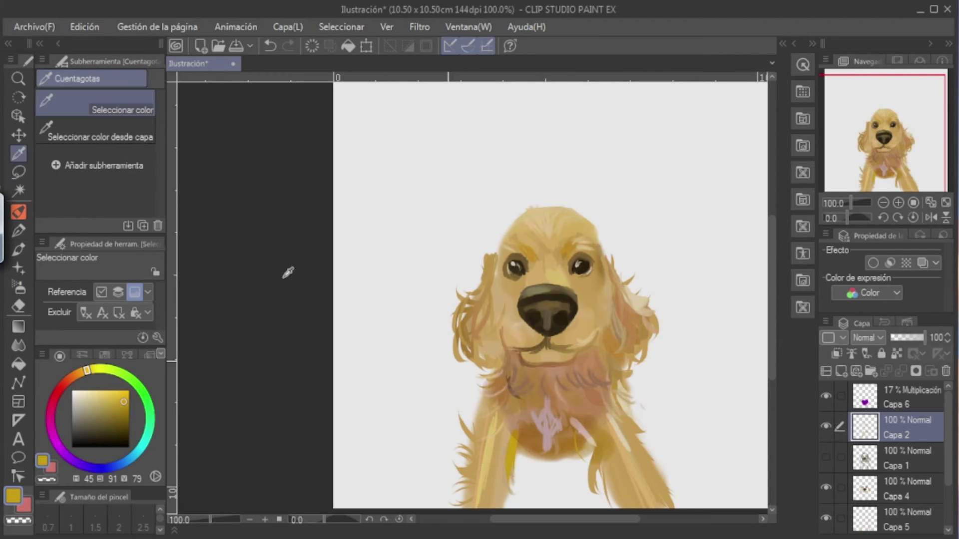
pyautogui.click(537, 434)
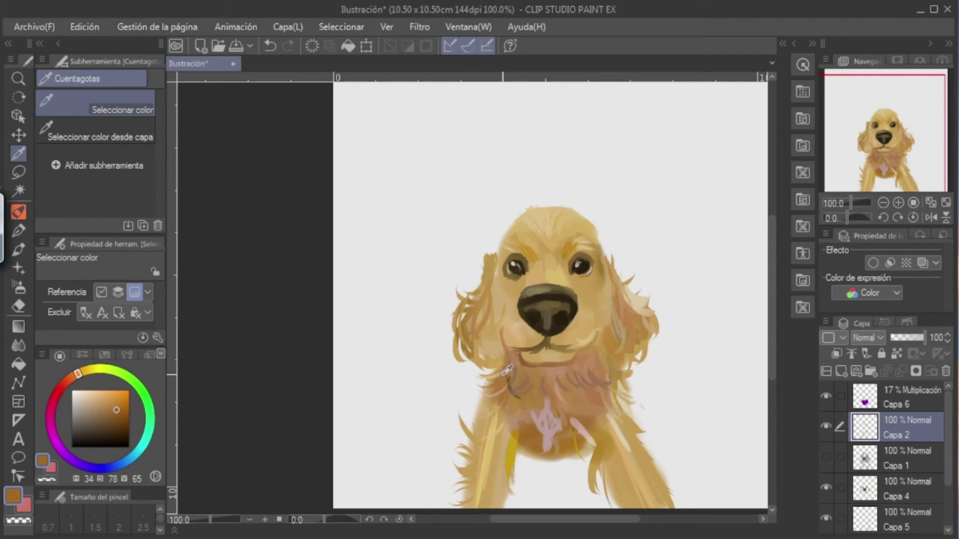
pyautogui.press('p')
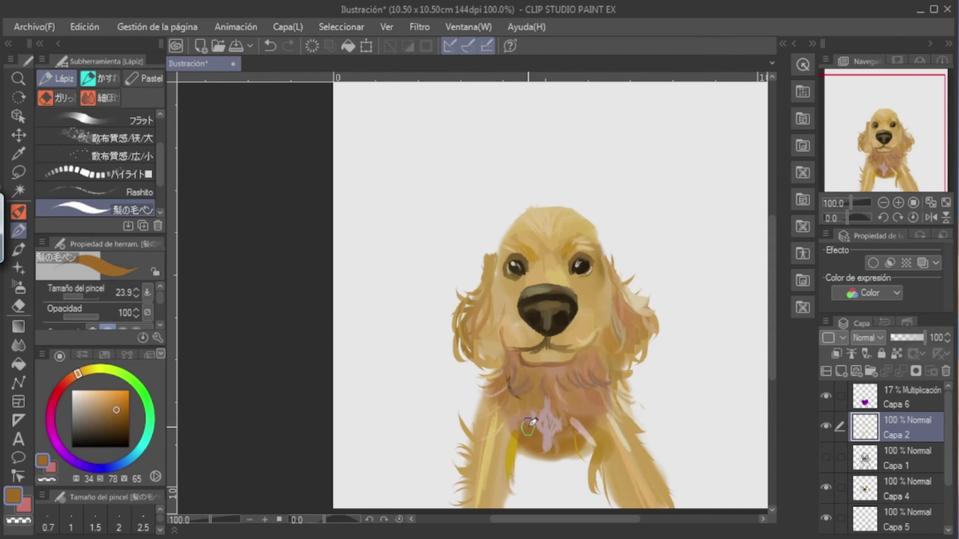
pyautogui.moveTo(516, 429)
pyautogui.mouseDown()
pyautogui.moveTo(527, 449)
pyautogui.moveTo(554, 448)
pyautogui.mouseUp()
pyautogui.moveTo(519, 380)
pyautogui.mouseDown()
pyautogui.moveTo(571, 370)
pyautogui.moveTo(590, 381)
pyautogui.moveTo(593, 366)
pyautogui.moveTo(614, 378)
pyautogui.moveTo(592, 347)
pyautogui.moveTo(603, 344)
pyautogui.moveTo(580, 367)
pyautogui.moveTo(602, 381)
pyautogui.moveTo(583, 383)
pyautogui.moveTo(593, 388)
pyautogui.moveTo(580, 399)
pyautogui.moveTo(603, 407)
pyautogui.mouseUp()
pyautogui.moveTo(578, 398); pyautogui.dragTo(590, 415)
pyautogui.moveTo(498, 401); pyautogui.dragTo(479, 419)
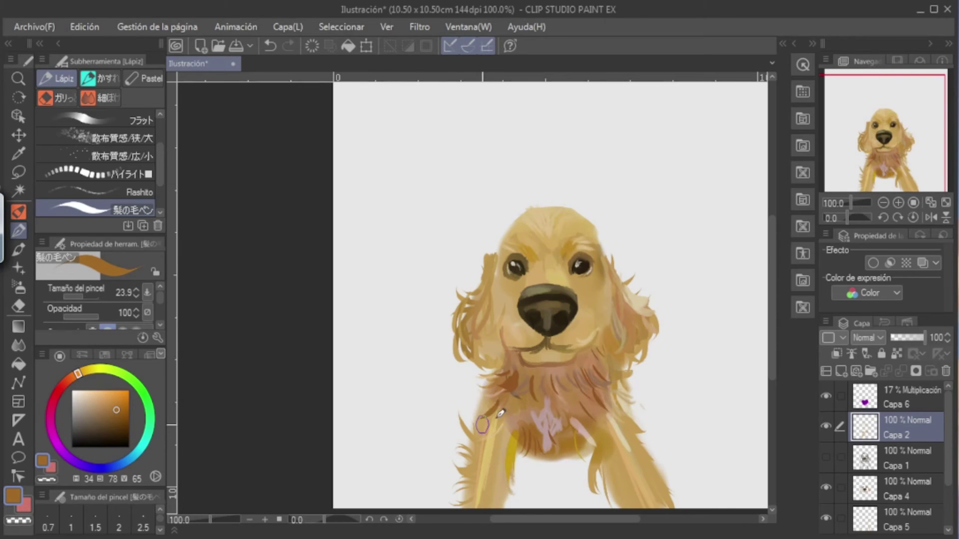
# Paint brown fur strokes on the right-hand front leg and ear, undoing a stray shoulder stroke
pyautogui.moveTo(608, 399); pyautogui.dragTo(642, 430)
pyautogui.hotkey('ctrl', 'z')
pyautogui.moveTo(637, 447)
pyautogui.mouseDown()
pyautogui.moveTo(666, 468)
pyautogui.moveTo(662, 492)
pyautogui.mouseUp()
pyautogui.moveTo(618, 290)
pyautogui.mouseDown()
pyautogui.moveTo(618, 315)
pyautogui.moveTo(605, 323)
pyautogui.moveTo(616, 302)
pyautogui.moveTo(598, 342)
pyautogui.mouseUp()
pyautogui.moveTo(613, 280); pyautogui.dragTo(617, 296)
pyautogui.moveTo(611, 257)
pyautogui.mouseDown()
pyautogui.moveTo(618, 290)
pyautogui.moveTo(634, 301)
pyautogui.mouseUp()
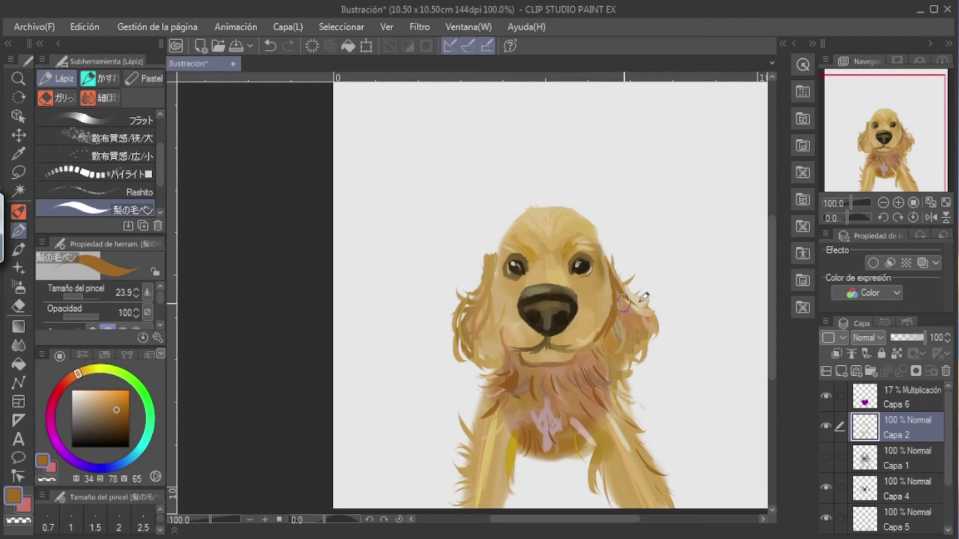
# Add brown fur strokes along the left-hand ear, chin, inner front leg, neck edge and both ears' lower fur
pyautogui.moveTo(491, 261)
pyautogui.mouseDown()
pyautogui.moveTo(494, 320)
pyautogui.moveTo(490, 300)
pyautogui.moveTo(491, 312)
pyautogui.moveTo(494, 276)
pyautogui.moveTo(495, 335)
pyautogui.moveTo(515, 359)
pyautogui.mouseUp()
pyautogui.moveTo(587, 351); pyautogui.dragTo(572, 364)
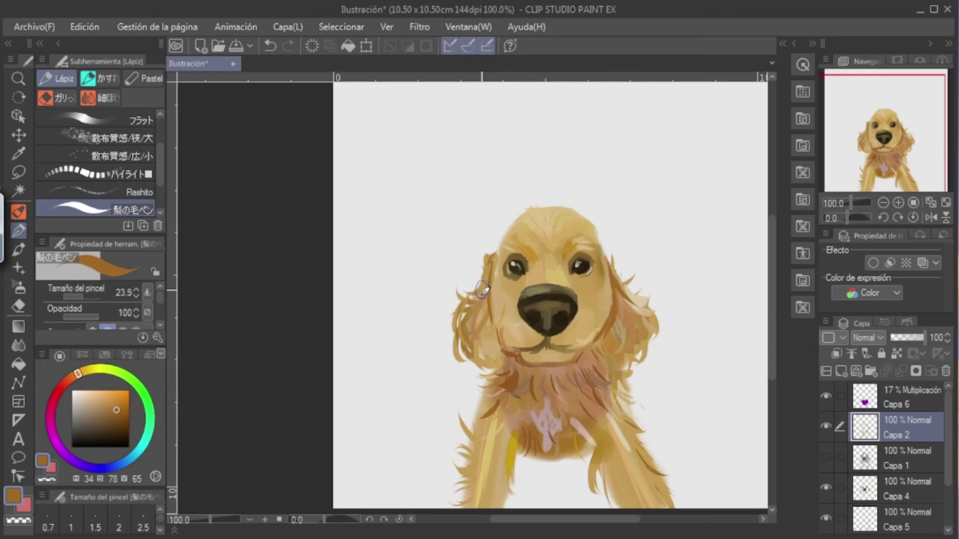
pyautogui.moveTo(517, 436); pyautogui.dragTo(513, 469)
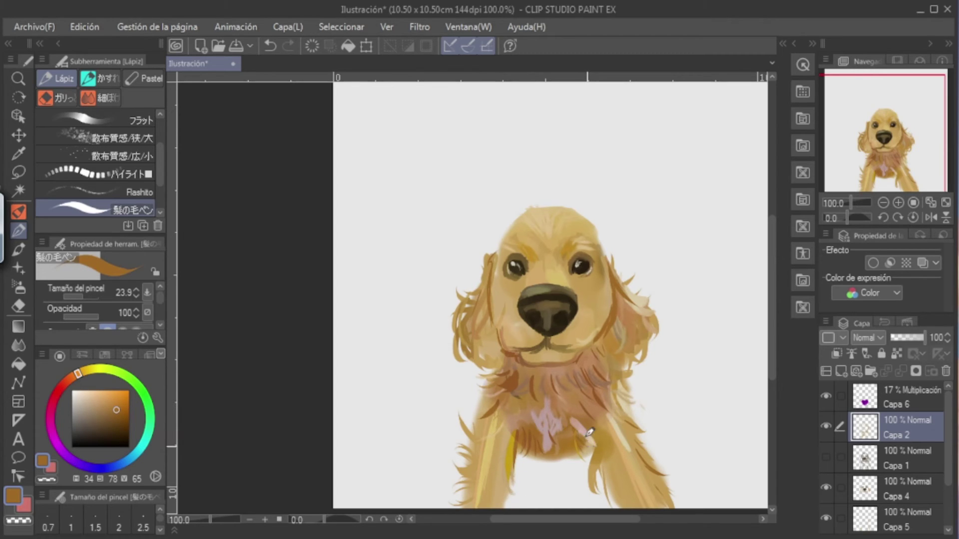
pyautogui.moveTo(490, 387); pyautogui.dragTo(472, 401)
pyautogui.moveTo(638, 338)
pyautogui.mouseDown()
pyautogui.moveTo(617, 356)
pyautogui.moveTo(649, 325)
pyautogui.mouseUp()
pyautogui.moveTo(479, 337); pyautogui.dragTo(485, 356)
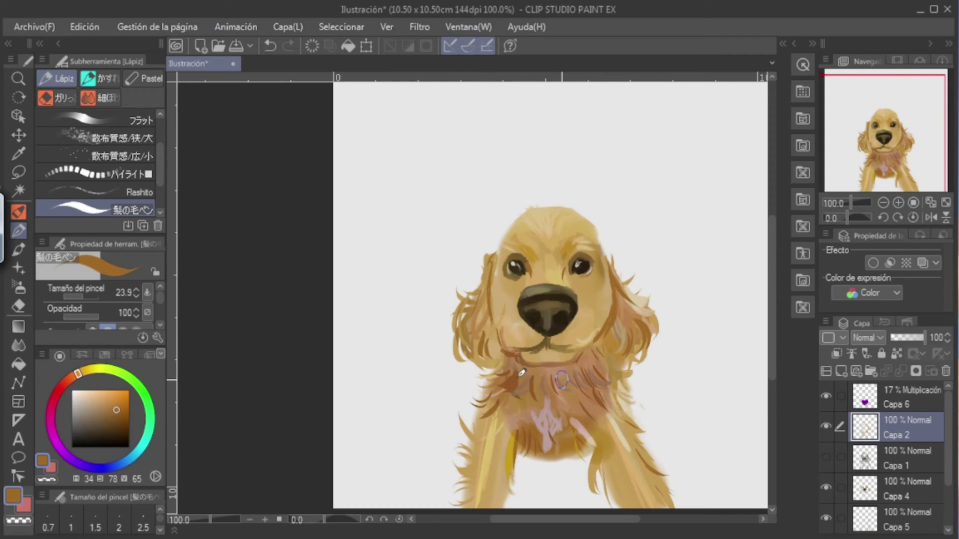
# Add a new layer above Capa 2 and paint thin brown contour strokes along both sides of the head
pyautogui.click(839, 371)
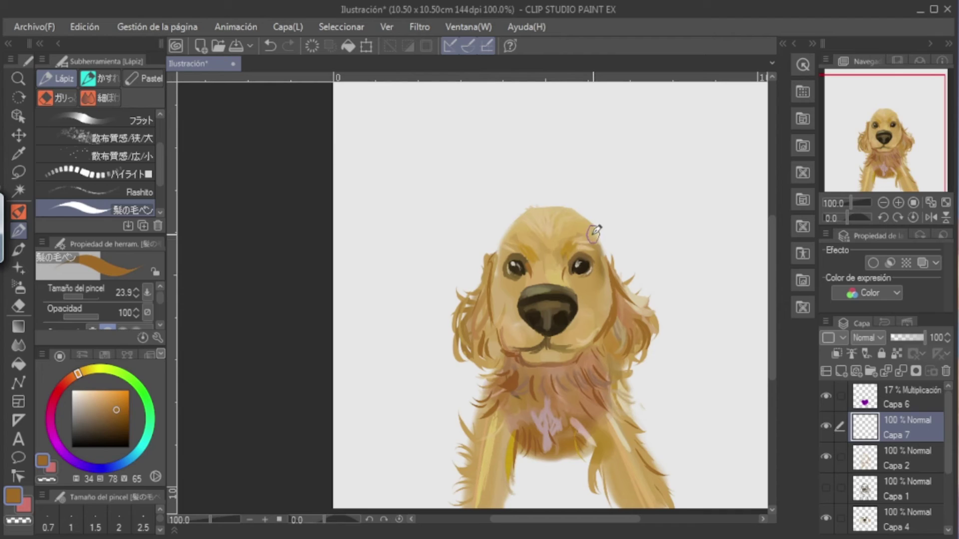
pyautogui.moveTo(591, 233); pyautogui.dragTo(602, 257)
pyautogui.hotkey('ctrl', 'z')
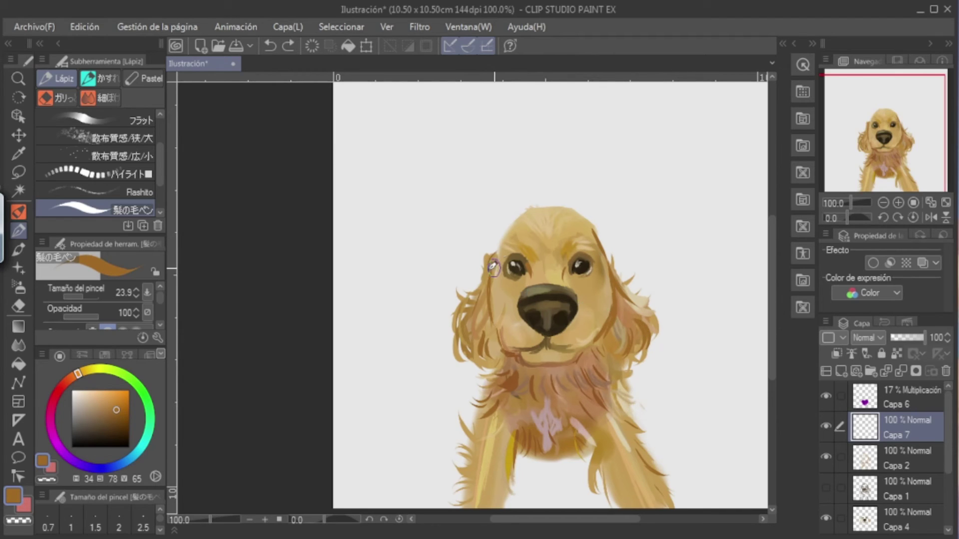
pyautogui.moveTo(509, 229); pyautogui.dragTo(498, 246)
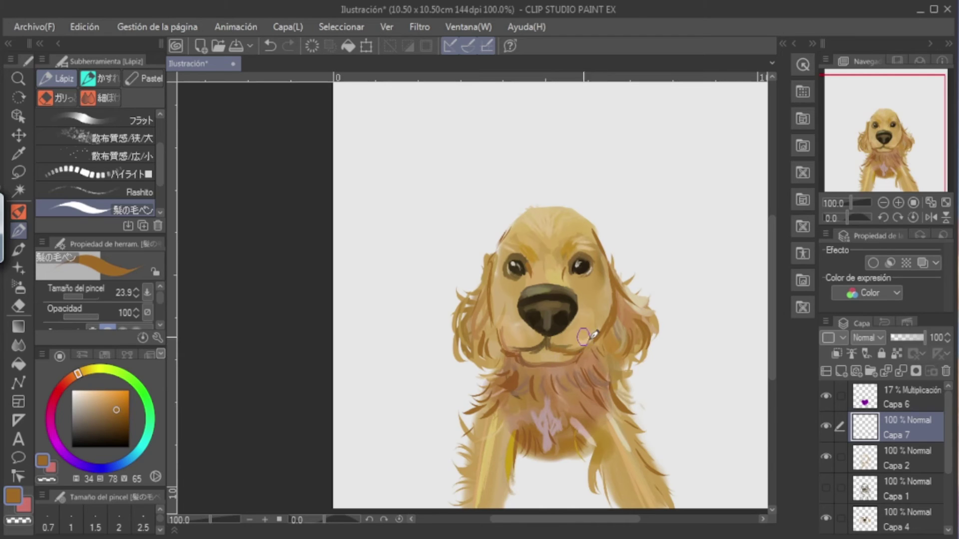
# Paint darker brown (34, 65, 42) strokes on the left-hand ear and across the upper chest
pyautogui.click(118, 425)
pyautogui.click(109, 424)
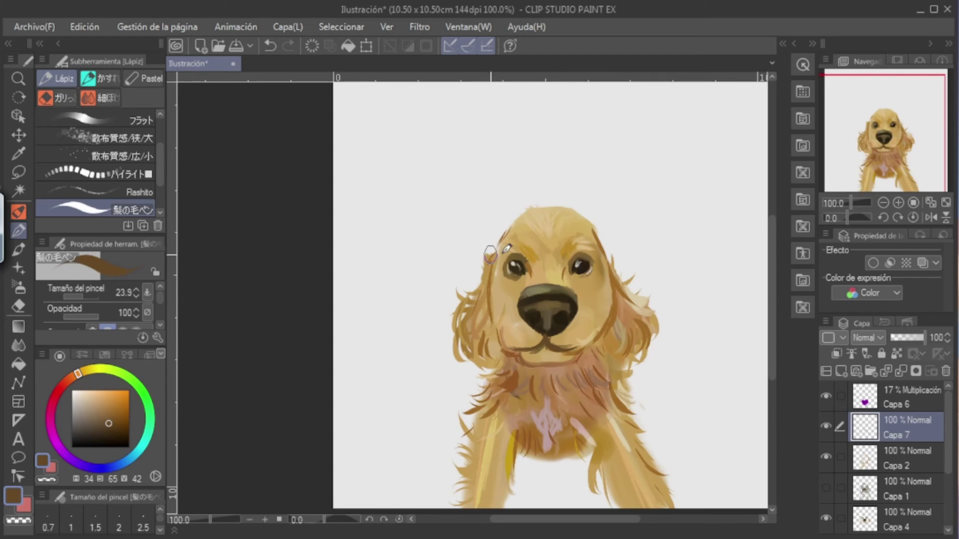
pyautogui.moveTo(477, 296)
pyautogui.mouseDown()
pyautogui.moveTo(459, 335)
pyautogui.moveTo(492, 332)
pyautogui.mouseUp()
pyautogui.moveTo(526, 383); pyautogui.dragTo(529, 399)
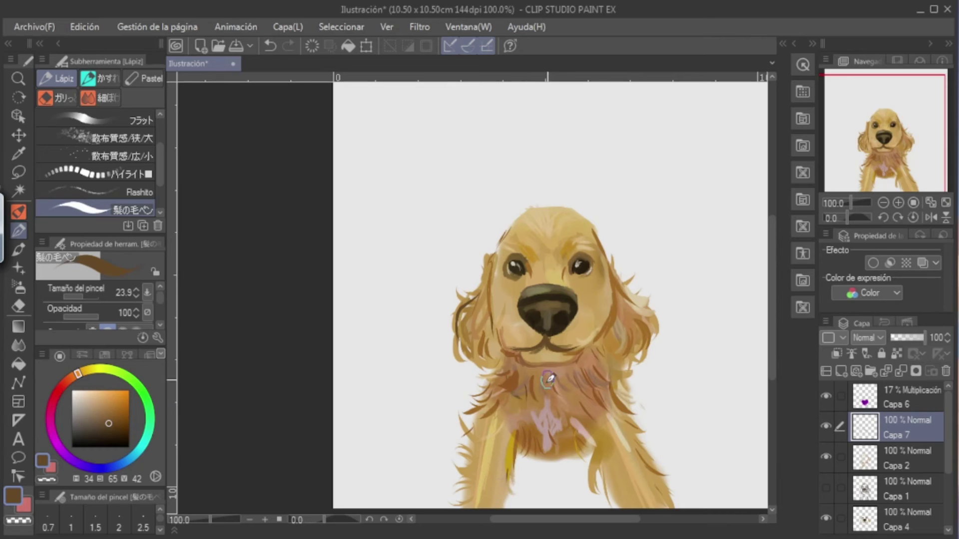
pyautogui.moveTo(523, 382)
pyautogui.mouseDown()
pyautogui.moveTo(518, 397)
pyautogui.moveTo(544, 384)
pyautogui.mouseUp()
pyautogui.moveTo(551, 373); pyautogui.dragTo(557, 385)
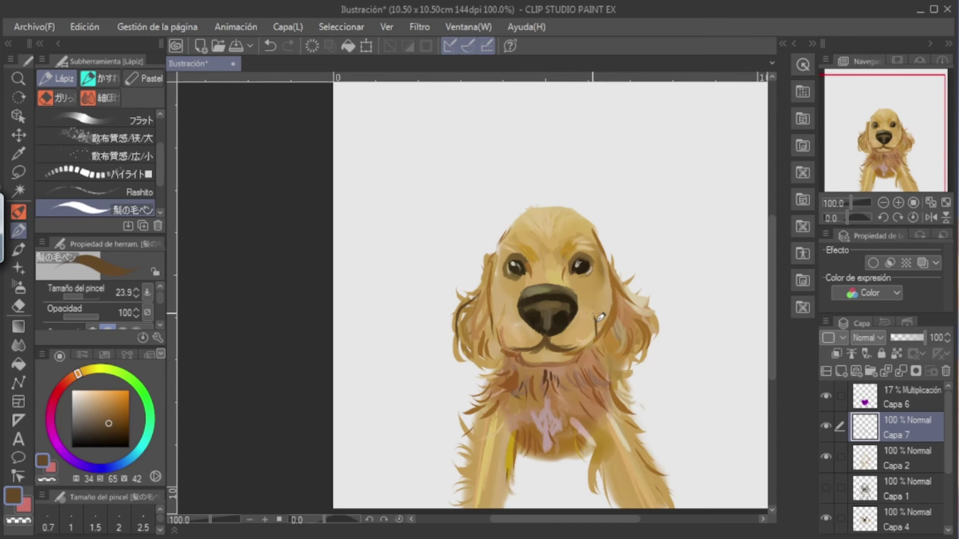
# Undo a dark cheek stroke and add lighter brown (34, 74, 72) contour strokes around the muzzle
pyautogui.moveTo(505, 322); pyautogui.dragTo(502, 348)
pyautogui.hotkey('ctrl', 'z')
pyautogui.click(107, 409)
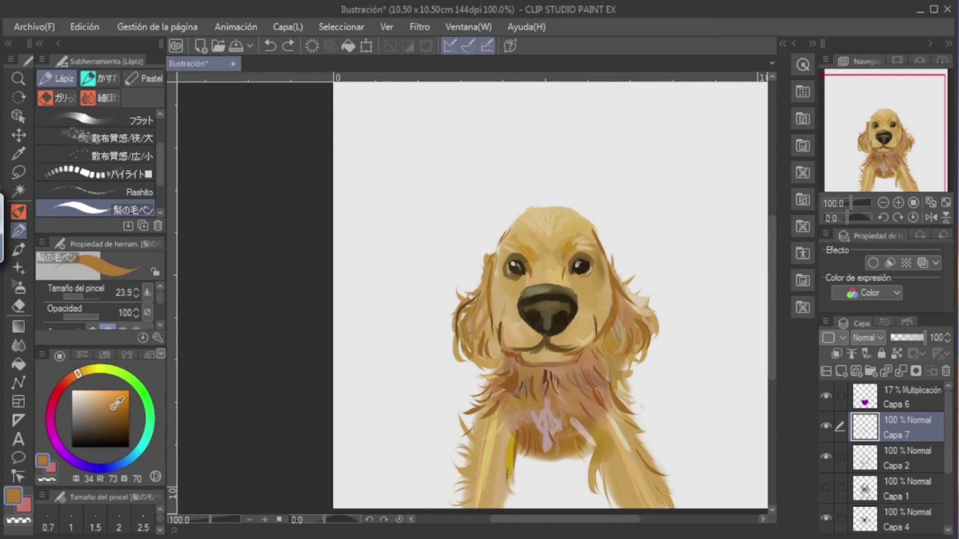
pyautogui.moveTo(113, 408); pyautogui.dragTo(114, 406)
pyautogui.moveTo(590, 332); pyautogui.dragTo(596, 320)
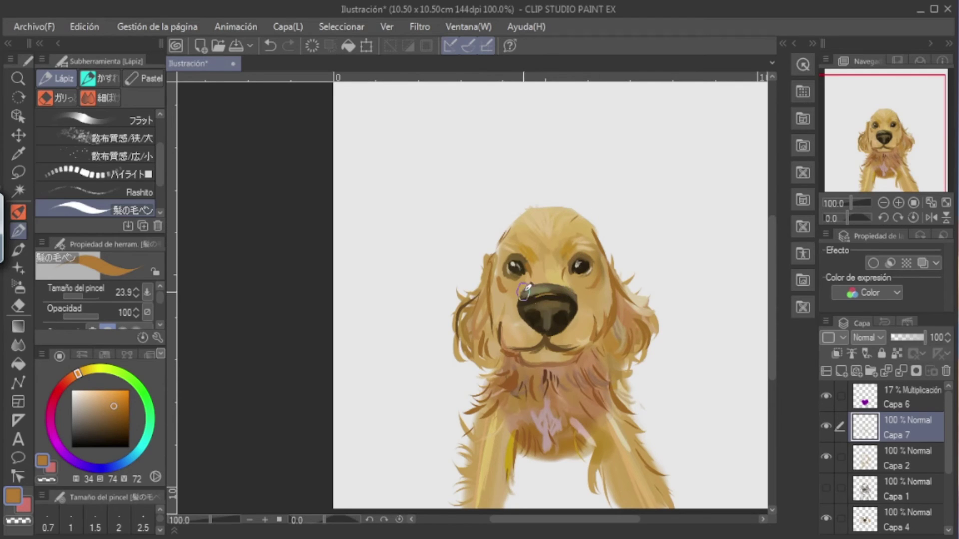
# Add a new layer directly above the Papel layer and pick turquoise (185, 31, 75) for the Fill tool
pyautogui.scroll(-1, 948, 475)
pyautogui.scroll(-1, 952, 474)
pyautogui.scroll(-1, 923, 520)
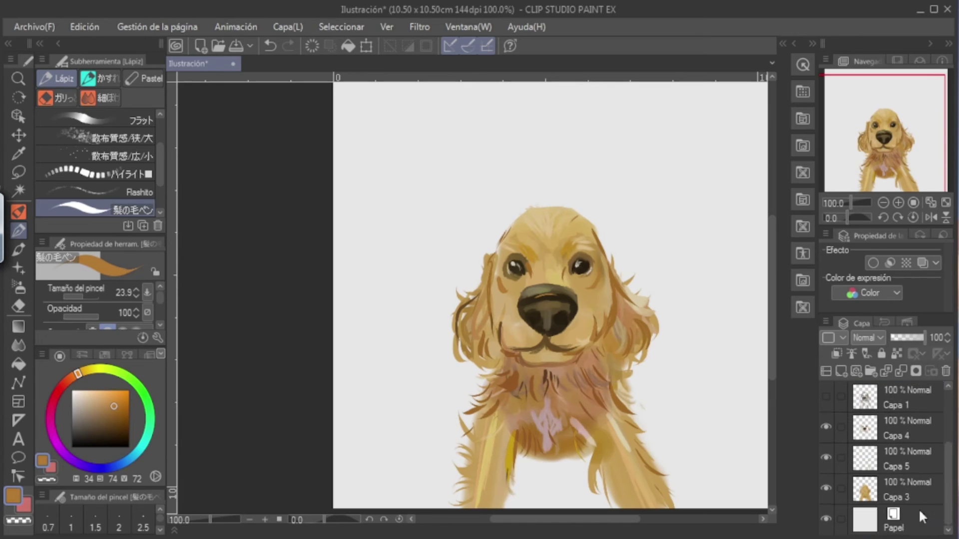
pyautogui.hotkey('ctrl', 'shift', 'n')
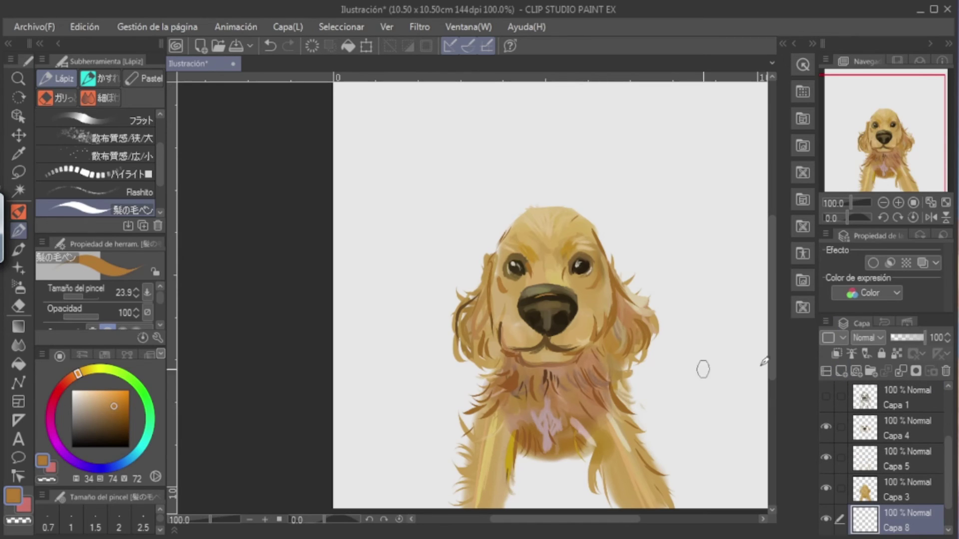
pyautogui.click(19, 364)
pyautogui.scroll(-1, 154, 158)
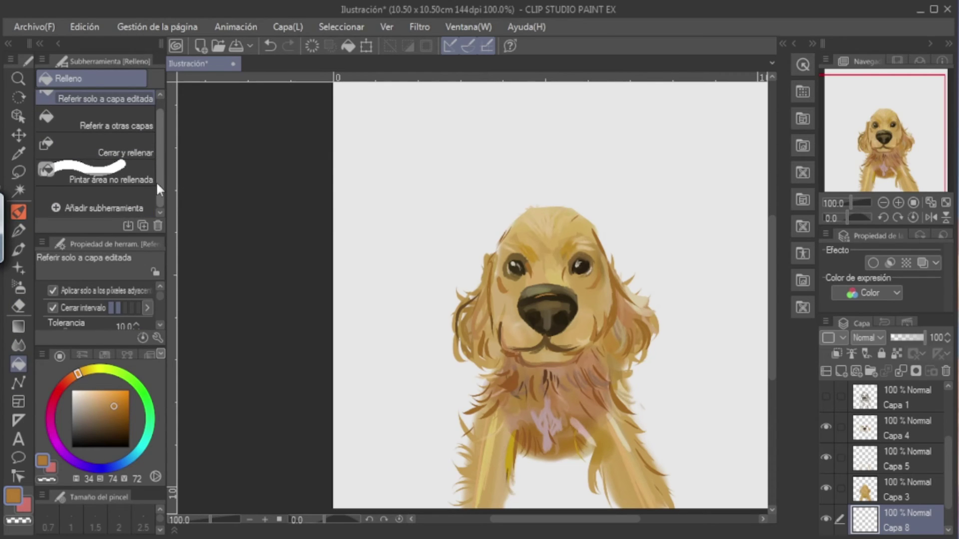
pyautogui.scroll(1, 153, 160)
pyautogui.click(141, 451)
pyautogui.moveTo(107, 400); pyautogui.dragTo(89, 403)
# Undo a fill limited to the edited layer, then fill the background and the leg gap with turquoise using Referir a otras capas
pyautogui.click(401, 385)
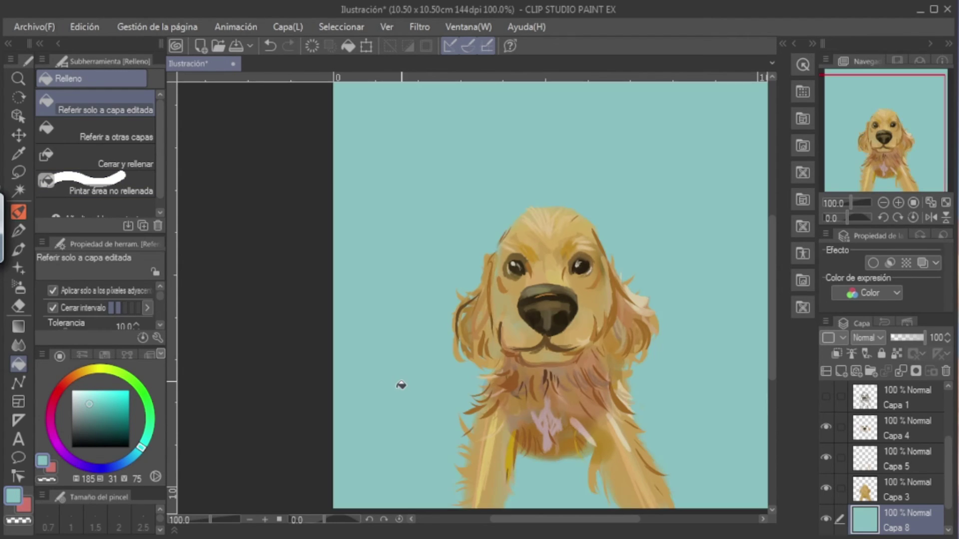
pyautogui.hotkey('ctrl', 'z')
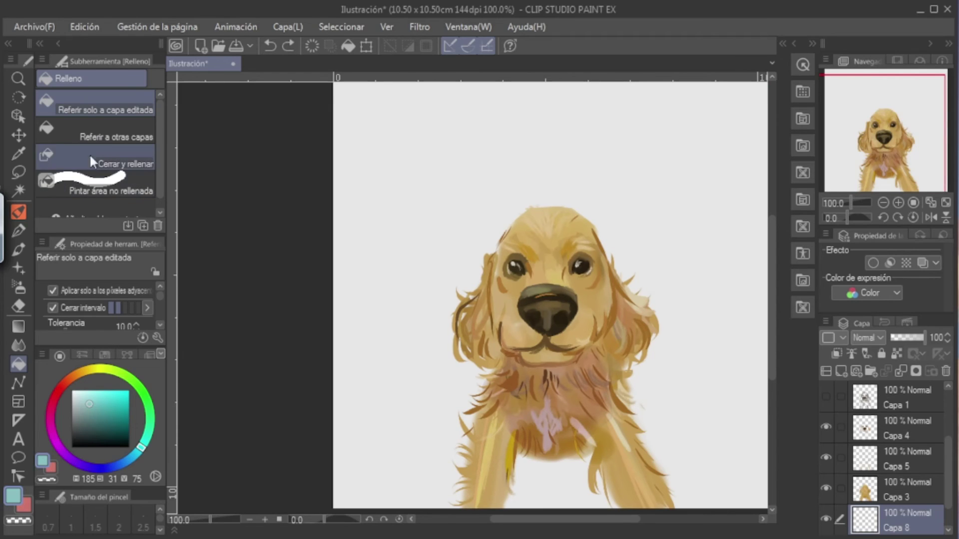
pyautogui.click(113, 137)
pyautogui.click(394, 325)
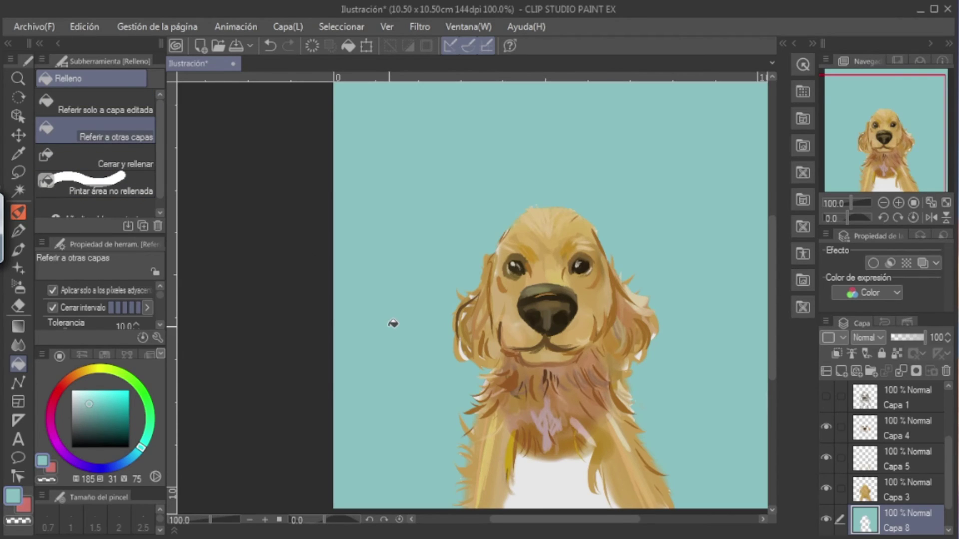
pyautogui.click(549, 482)
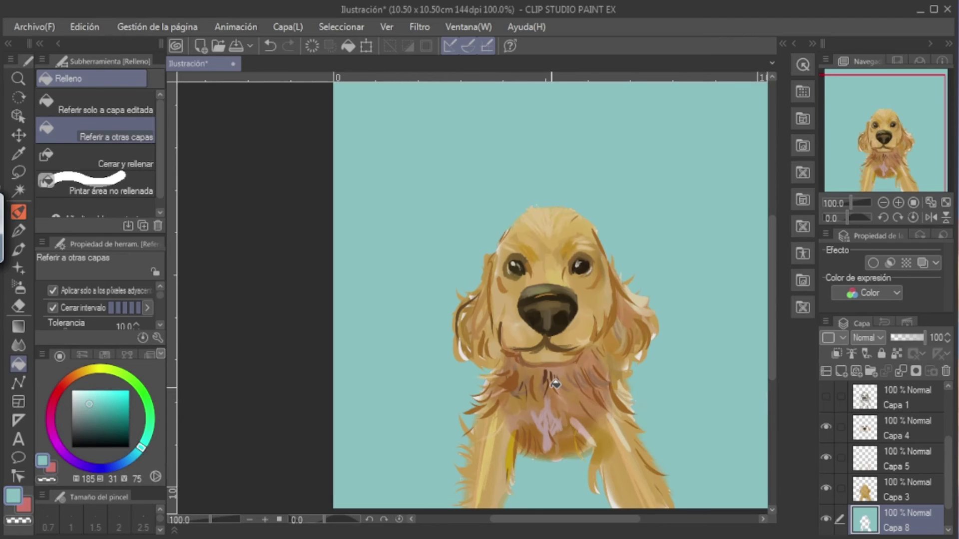
# Try greyish turquoise (185, 13, 77) on the background and leg gap, and refill both with light turquoise (185, 30, 90)
pyautogui.scroll(-1, 555, 385)
pyautogui.scroll(1, 556, 384)
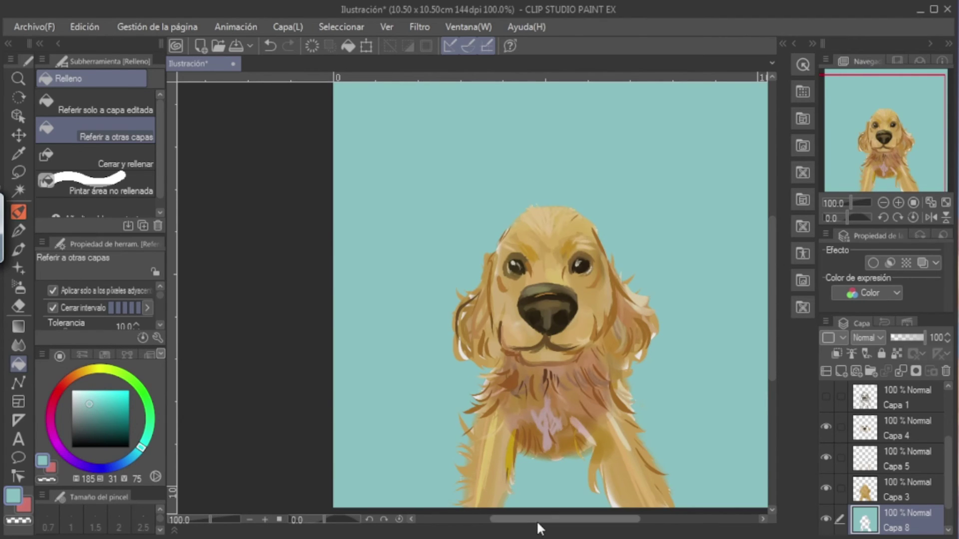
pyautogui.moveTo(536, 519); pyautogui.dragTo(545, 518)
pyautogui.click(79, 404)
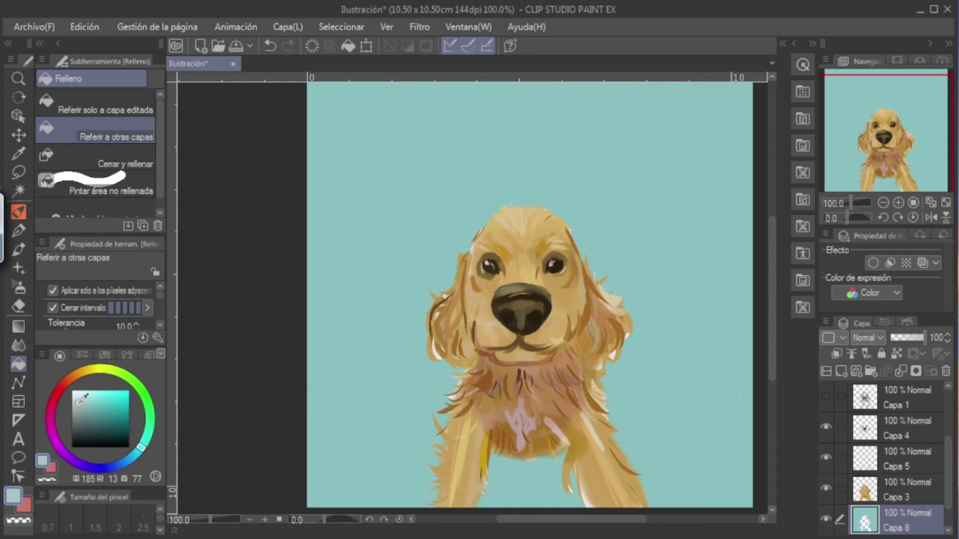
pyautogui.click(371, 376)
pyautogui.click(537, 491)
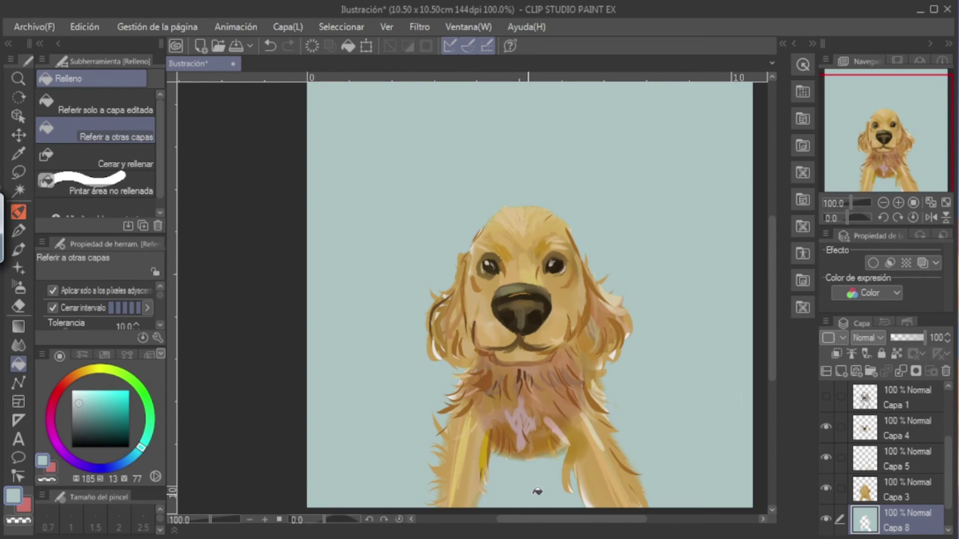
pyautogui.click(88, 396)
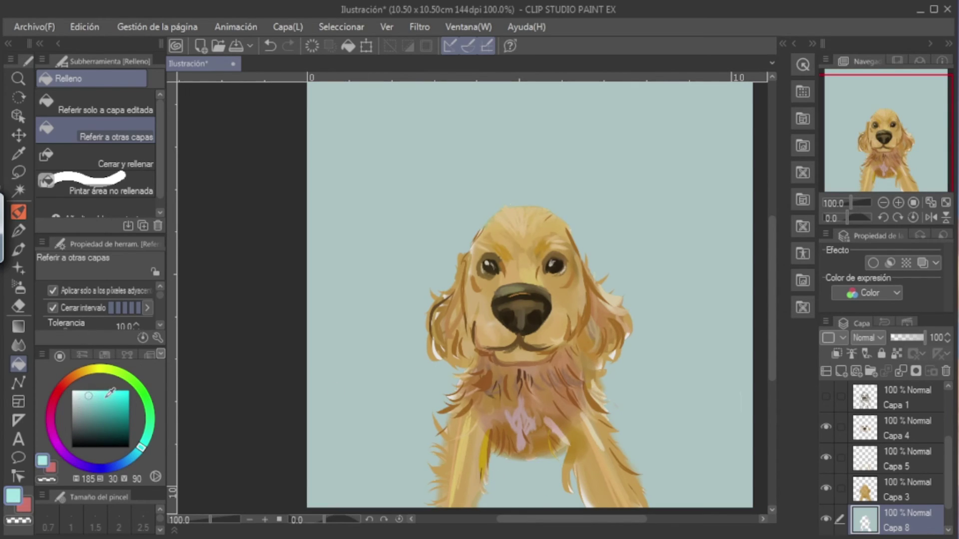
pyautogui.click(518, 466)
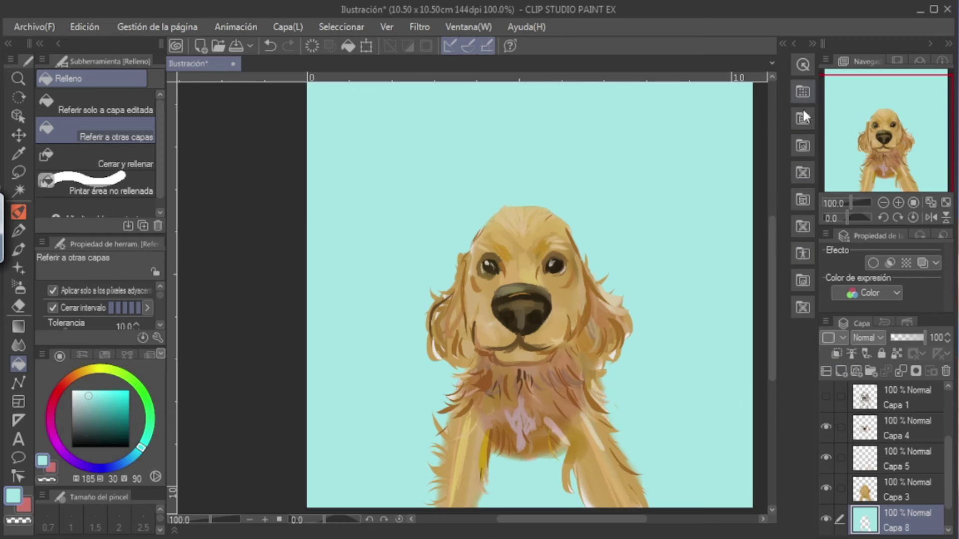
# Place the flor image material from the material library on the canvas as a new layer
pyautogui.click(782, 42)
pyautogui.moveTo(741, 200); pyautogui.dragTo(536, 192)
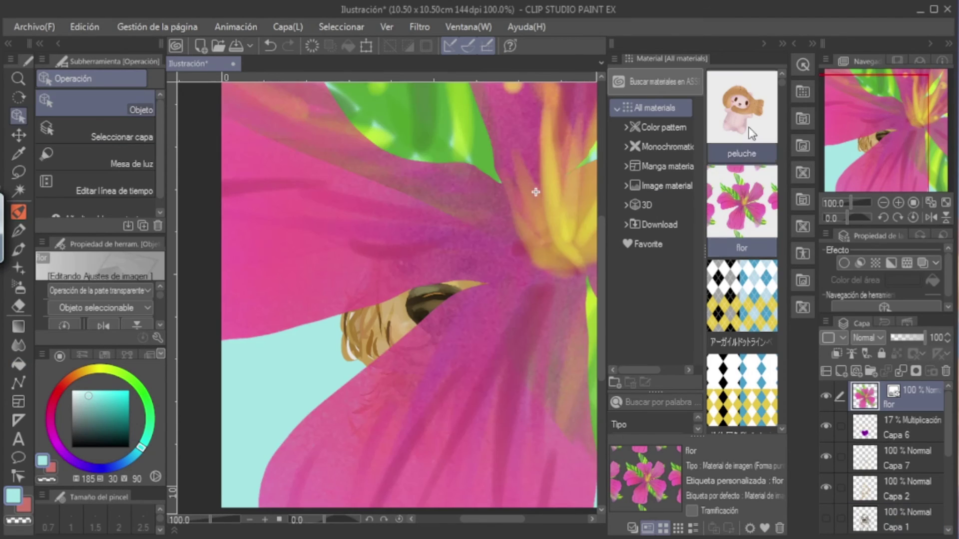
pyautogui.click(809, 45)
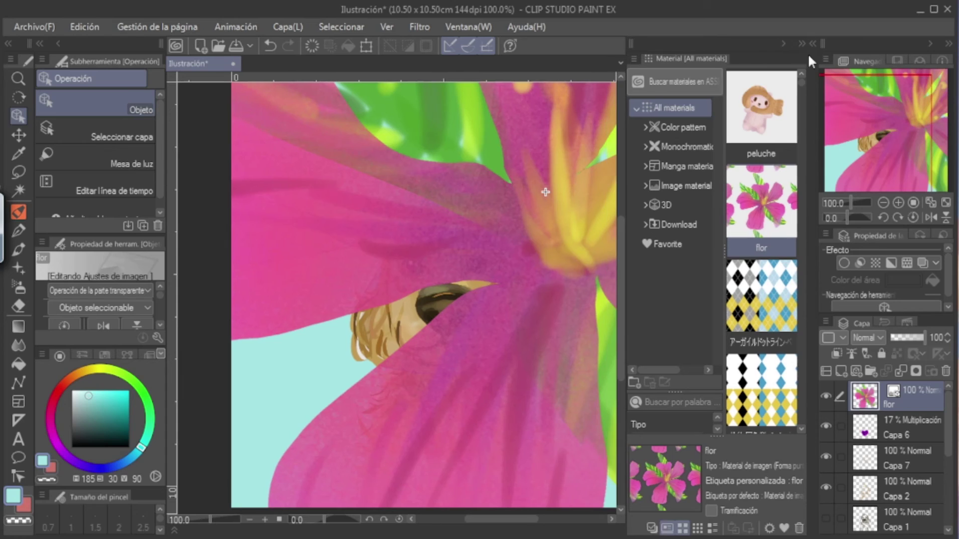
pyautogui.click(785, 44)
# Shrink and tilt the flor pattern so that small flowers repeat across the whole canvas
pyautogui.hotkey('ctrl', '-')
pyautogui.hotkey('ctrl', '-')
pyautogui.hotkey('ctrl', '-')
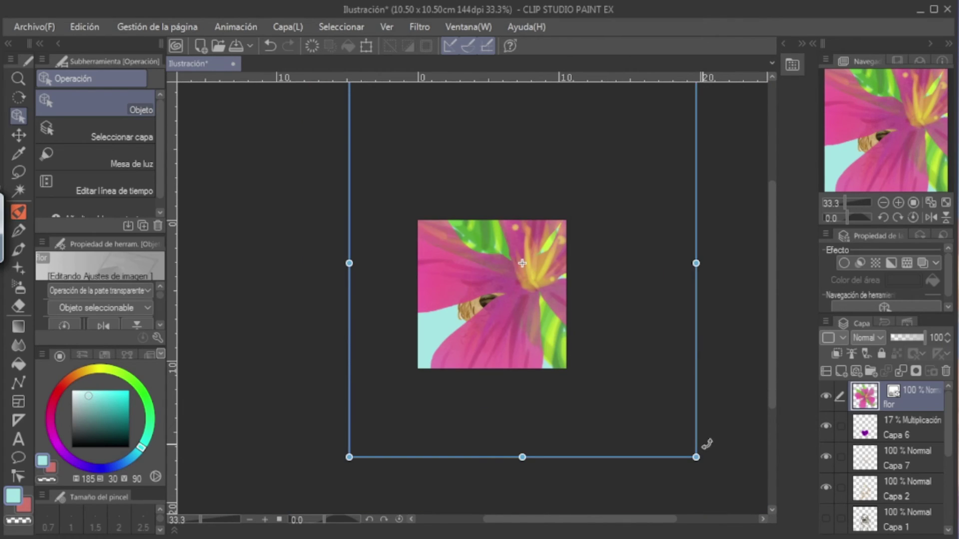
pyautogui.moveTo(695, 455); pyautogui.dragTo(337, 136)
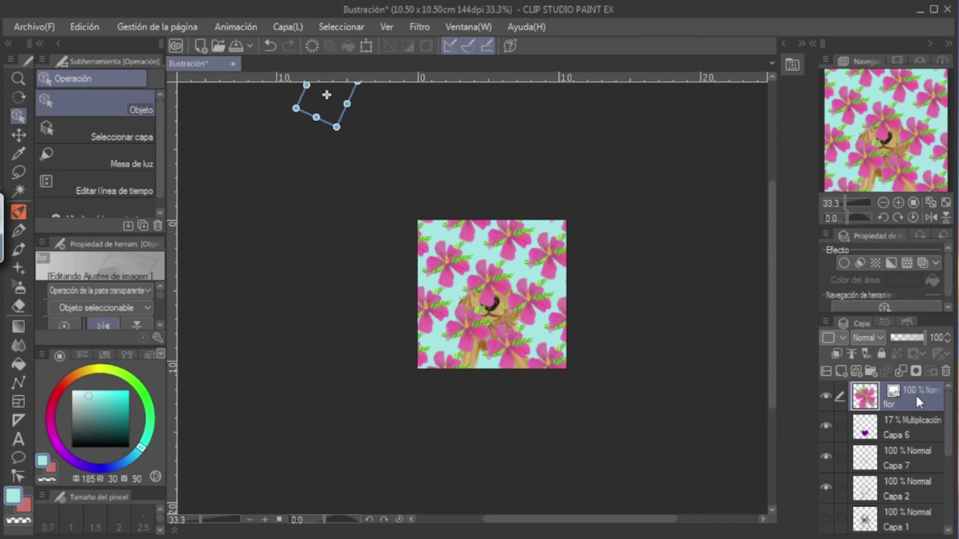
# Move the flor layer between Capa 3 and Capa 8 and set its opacity to 87%
pyautogui.moveTo(918, 400); pyautogui.dragTo(903, 466)
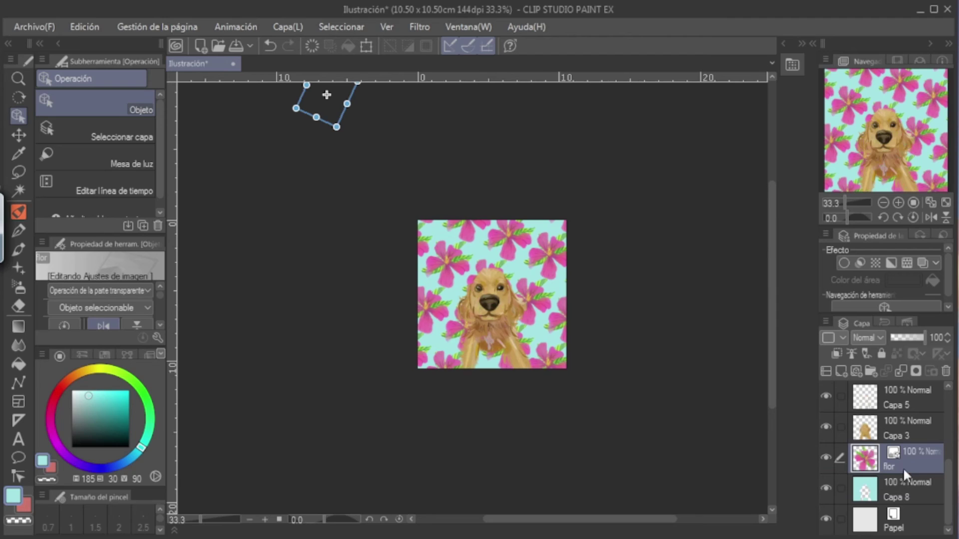
pyautogui.scroll(2, 626, 298)
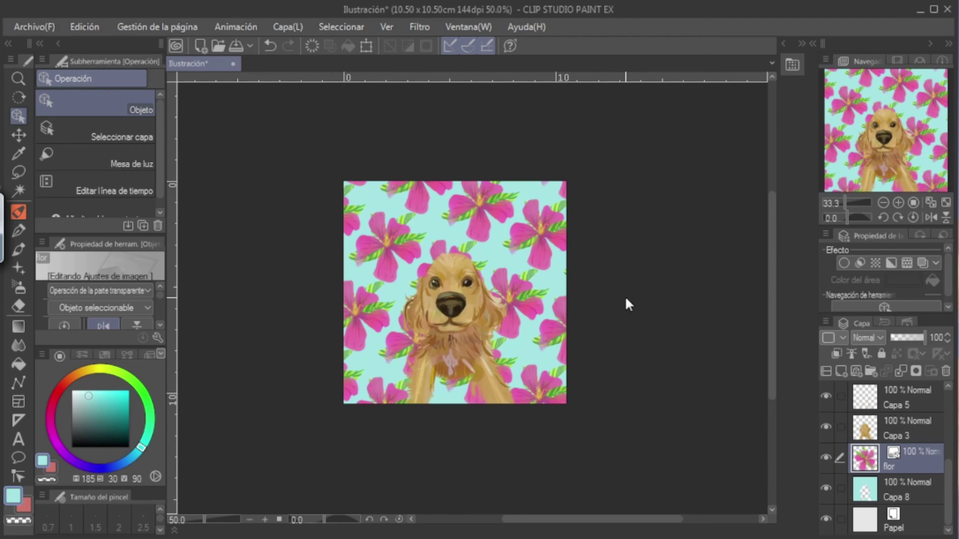
pyautogui.moveTo(637, 518); pyautogui.dragTo(601, 518)
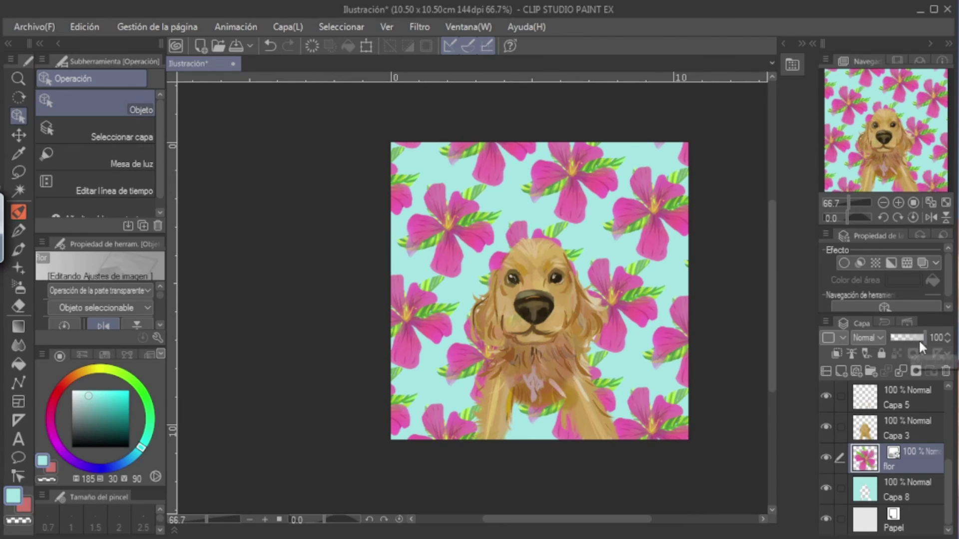
pyautogui.moveTo(919, 339); pyautogui.dragTo(920, 337)
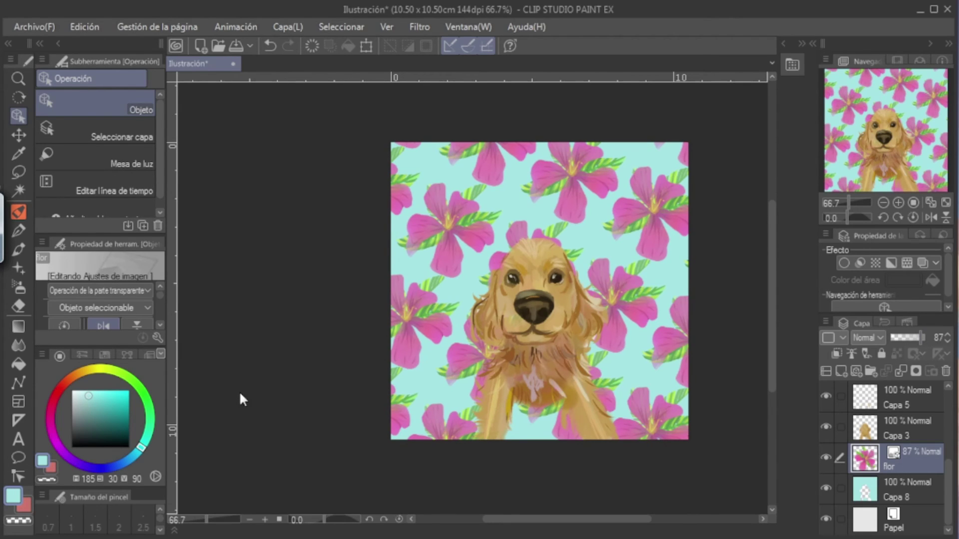
# Set the Suave eraser's brush size to 23.9 and duplicate the Capa 3 layer
pyautogui.click(25, 312)
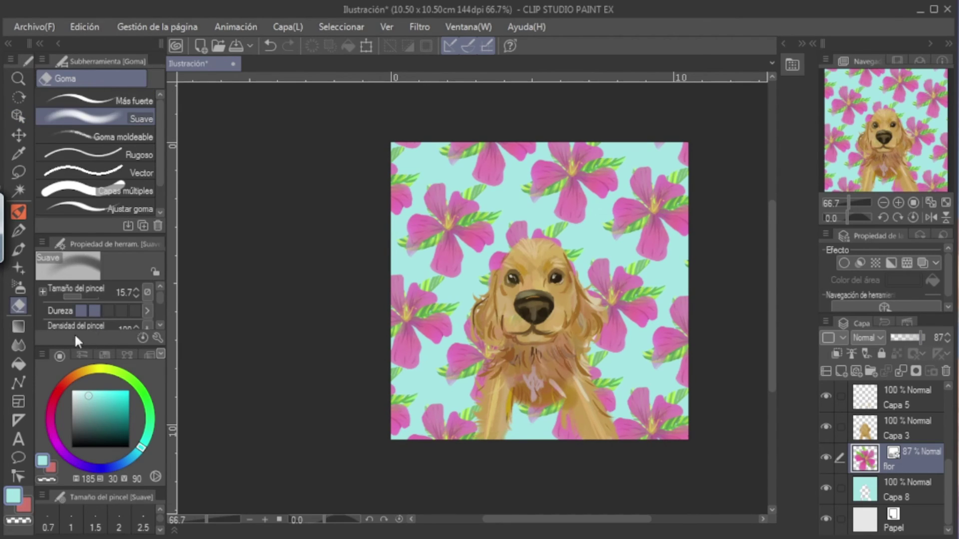
pyautogui.moveTo(79, 295); pyautogui.dragTo(82, 294)
pyautogui.click(893, 423)
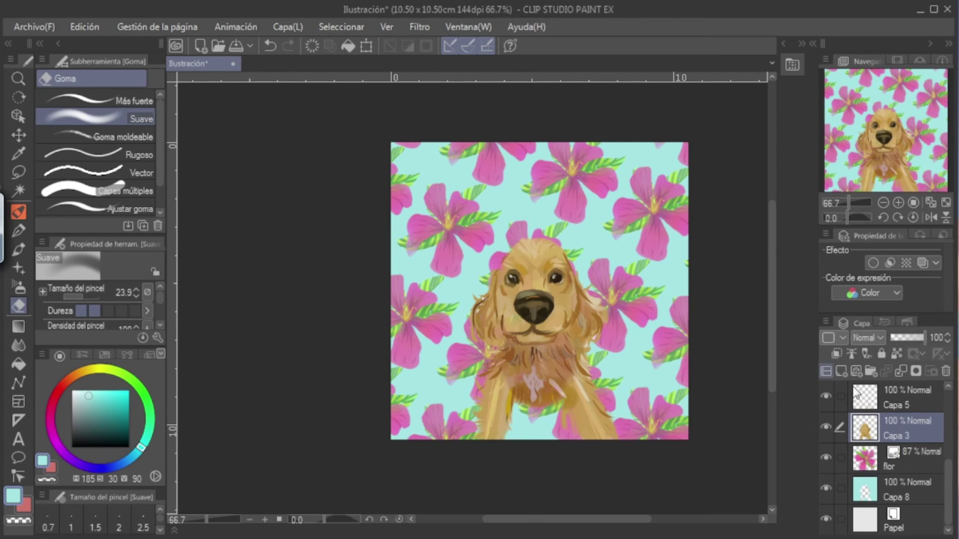
pyautogui.rightClick(841, 357)
pyautogui.click(747, 311)
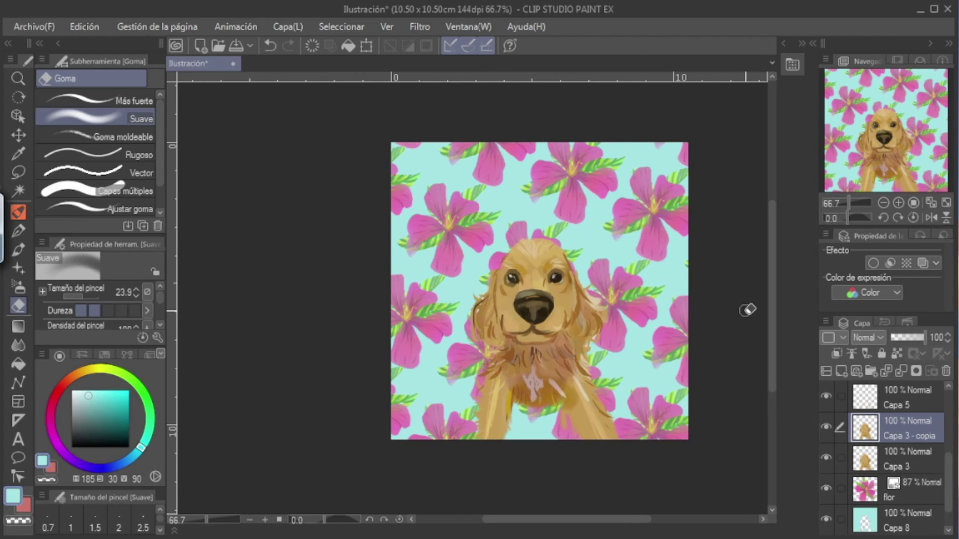
# Make a second duplicate of the dog's fur layer from Capa 3 - copia
pyautogui.click(841, 338)
pyautogui.click(831, 323)
pyautogui.rightClick(824, 319)
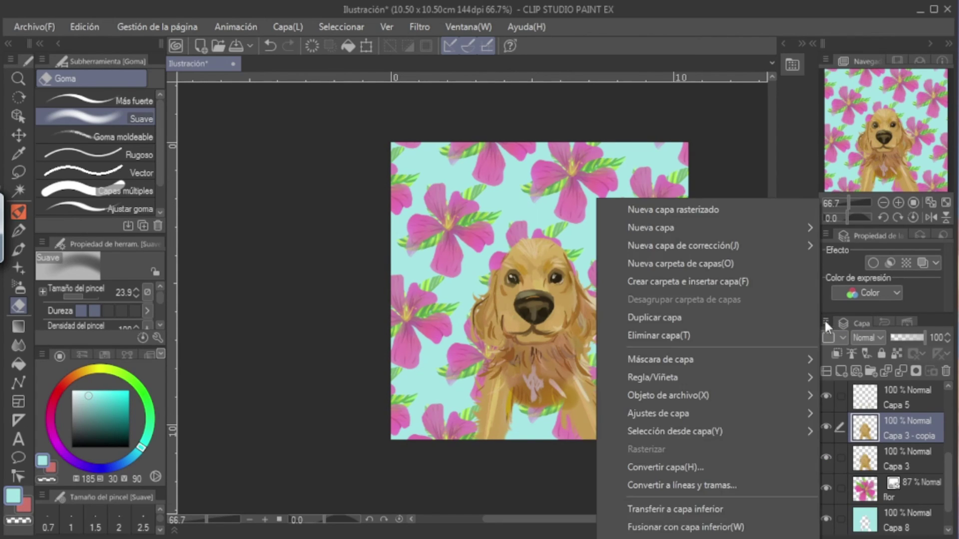
pyautogui.click(700, 318)
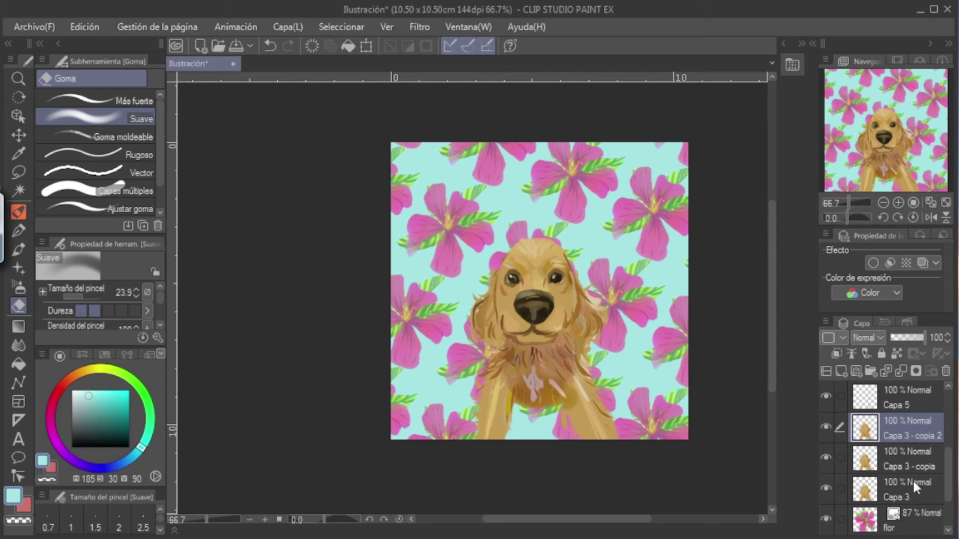
# Set the flor layer's opacity to 100%
pyautogui.click(913, 520)
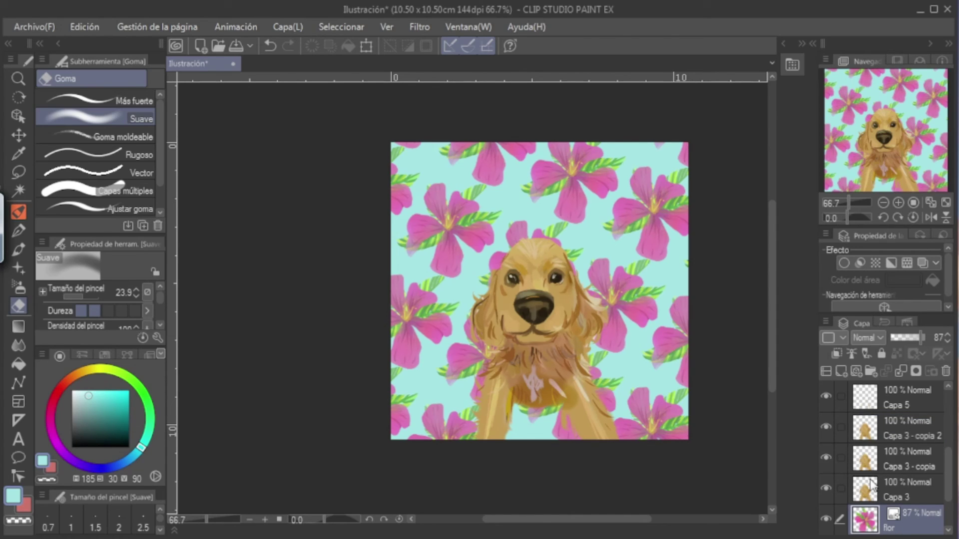
pyautogui.moveTo(912, 335); pyautogui.dragTo(924, 335)
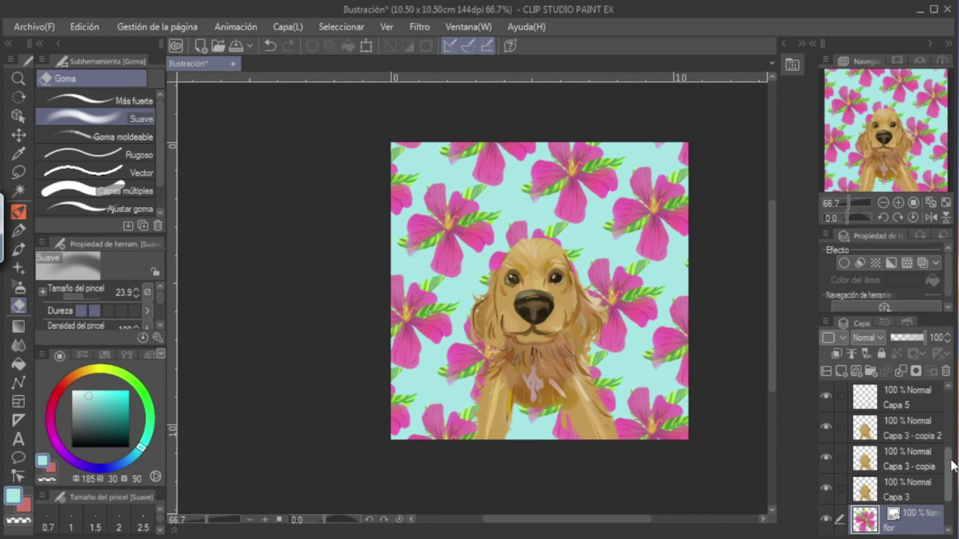
# On Capa 3 - copia 2, paint brown (29, 72, 61) fur between the lower chest and the right-hand leg with the 髪の毛ペン pencil
pyautogui.scroll(2, 949, 458)
pyautogui.moveTo(948, 460); pyautogui.dragTo(948, 451)
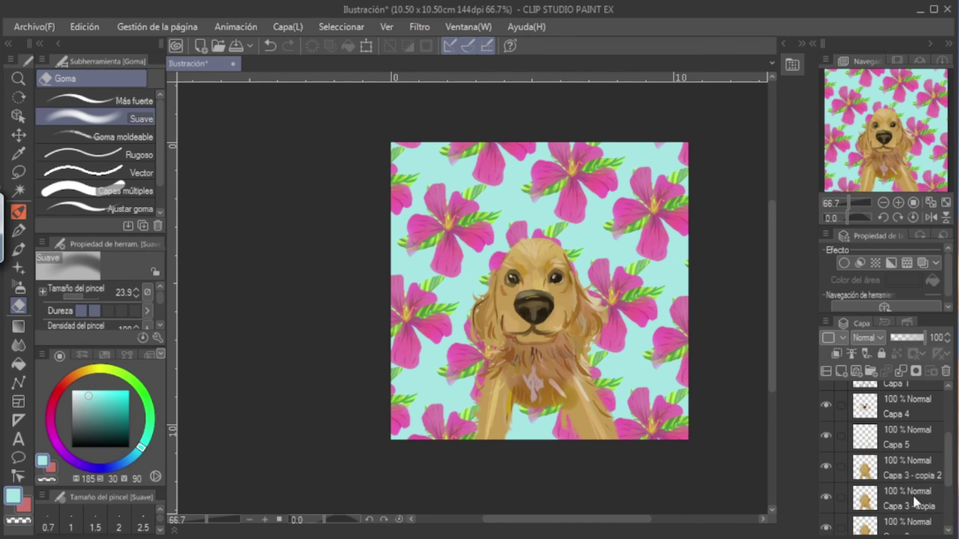
pyautogui.click(894, 468)
pyautogui.press('p')
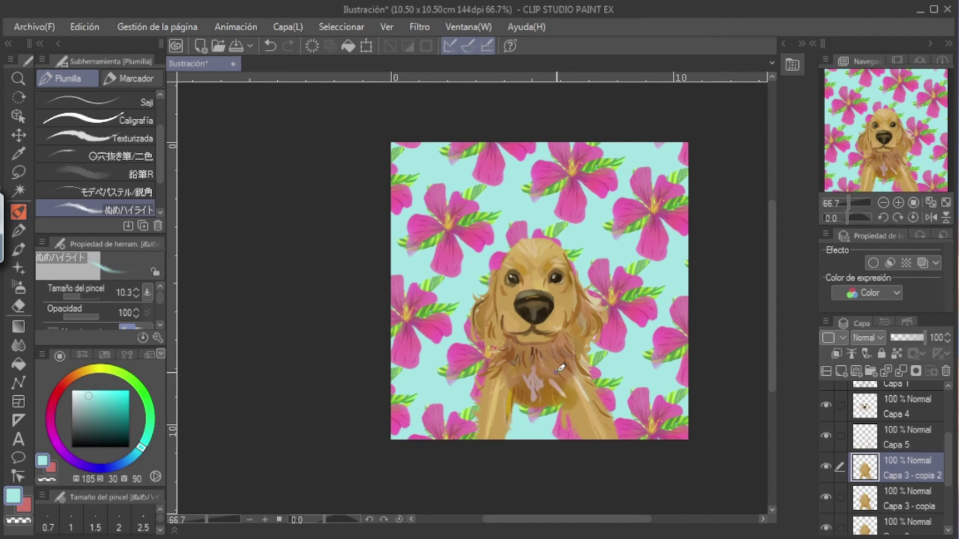
pyautogui.press('p')
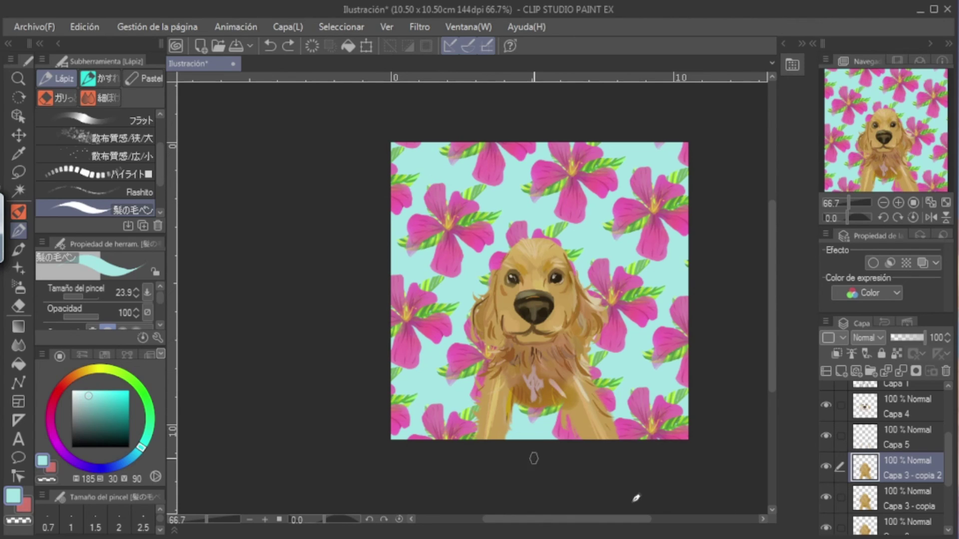
pyautogui.click(76, 383)
pyautogui.click(114, 410)
pyautogui.moveTo(553, 405); pyautogui.dragTo(568, 409)
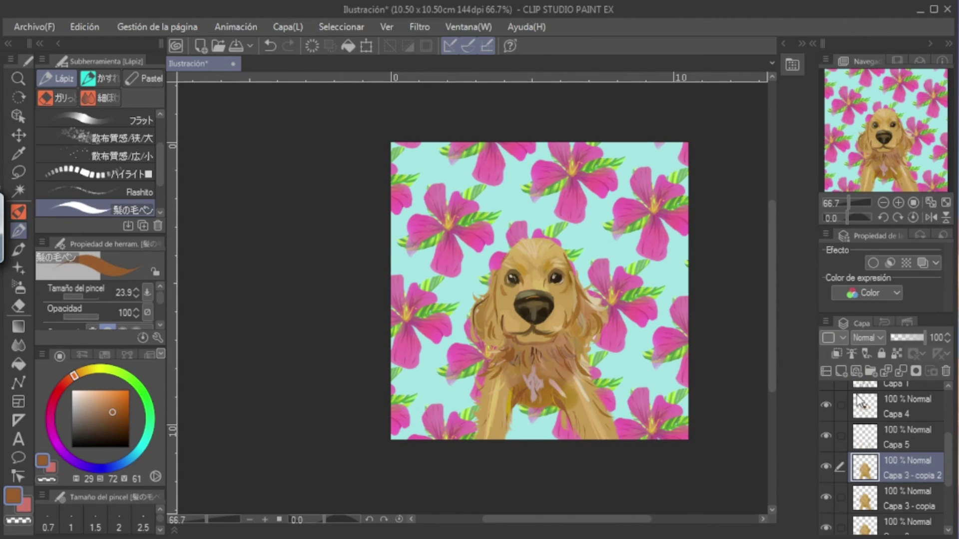
# Try the Trama and line-extraction effects on the flor layer, switching each off again
pyautogui.scroll(-2, 943, 479)
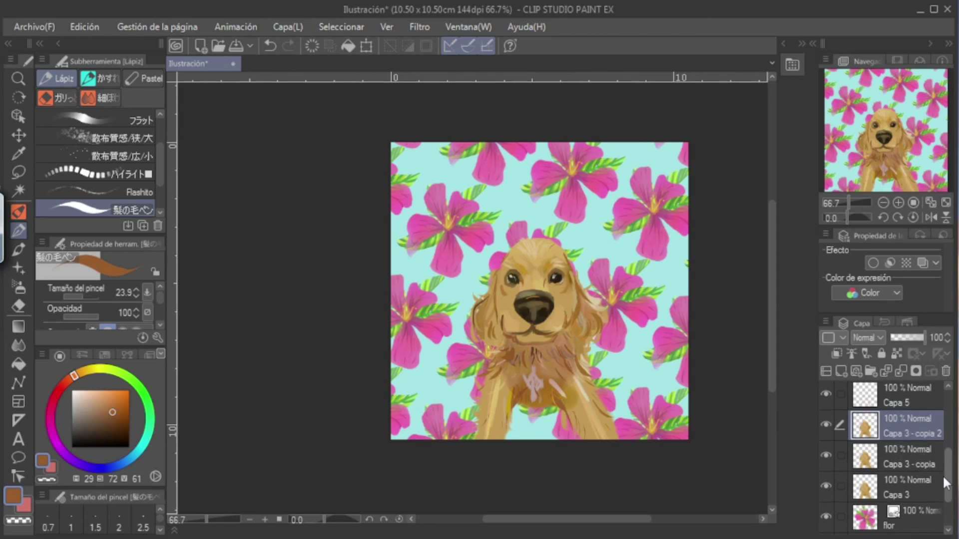
pyautogui.moveTo(943, 479); pyautogui.dragTo(943, 492)
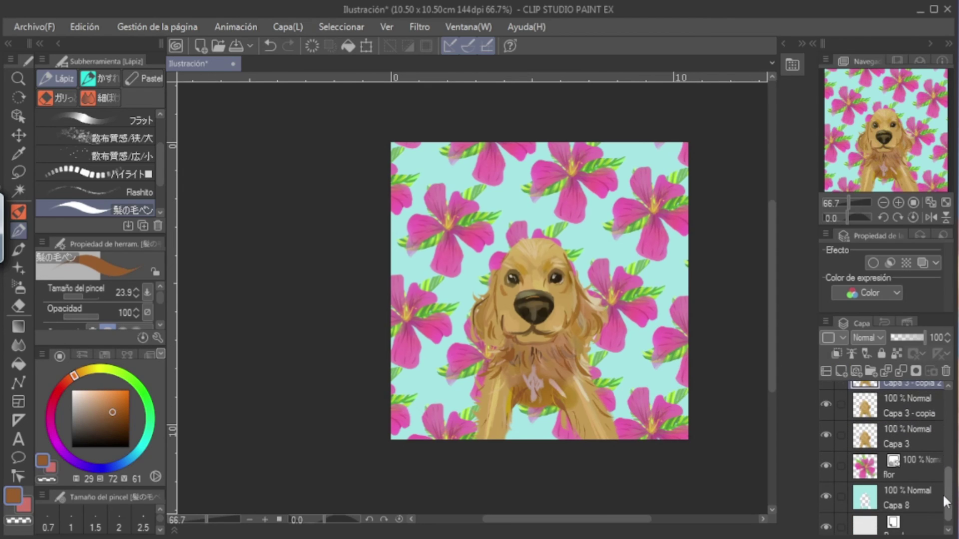
pyautogui.click(921, 472)
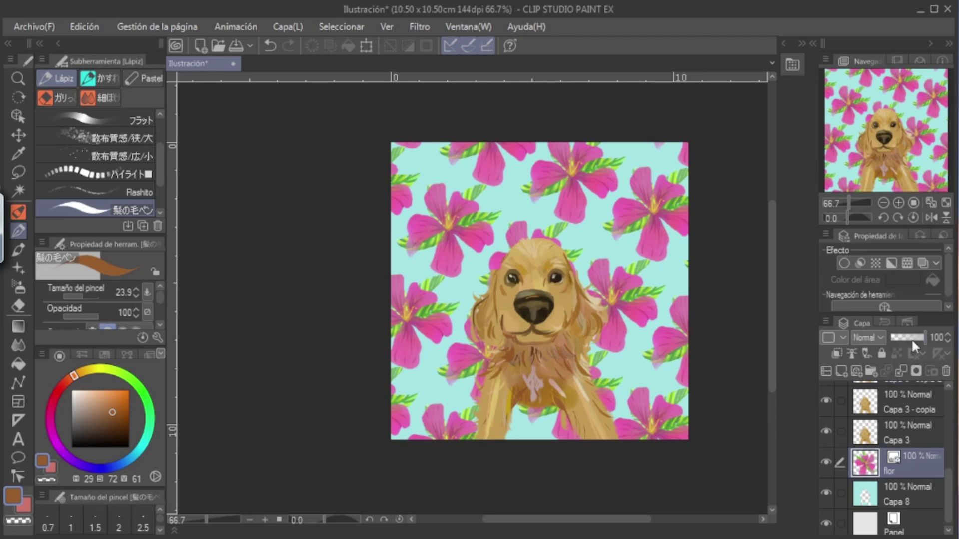
pyautogui.click(873, 257)
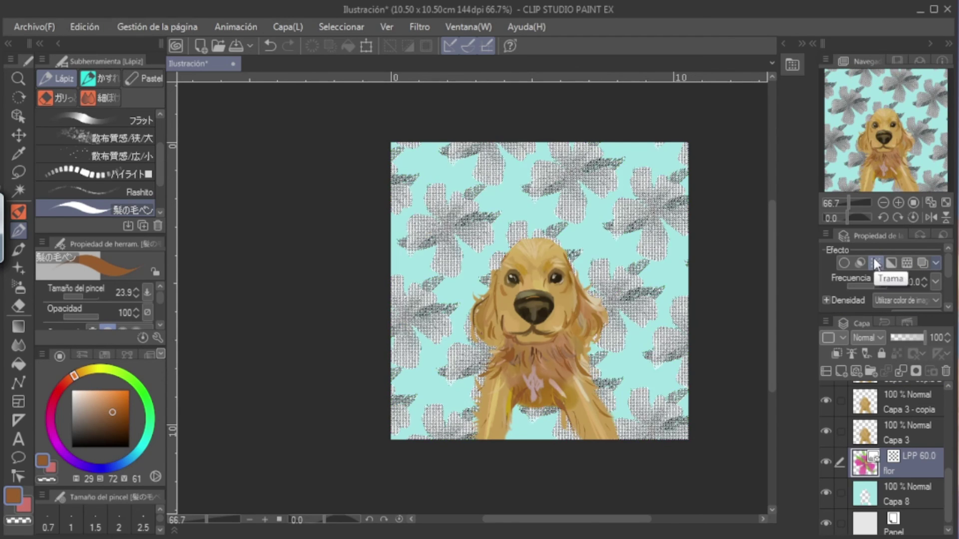
pyautogui.click(874, 257)
pyautogui.click(859, 261)
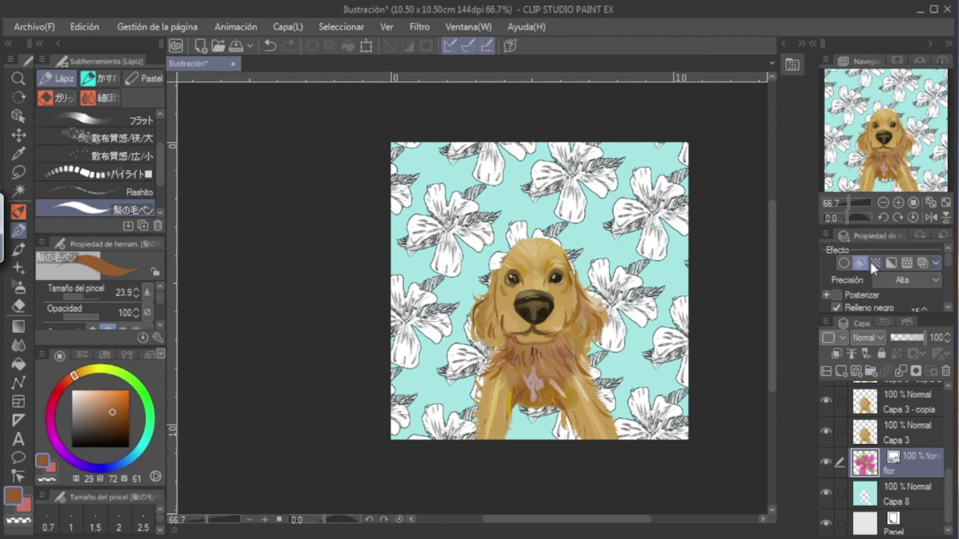
pyautogui.moveTo(607, 518); pyautogui.dragTo(599, 518)
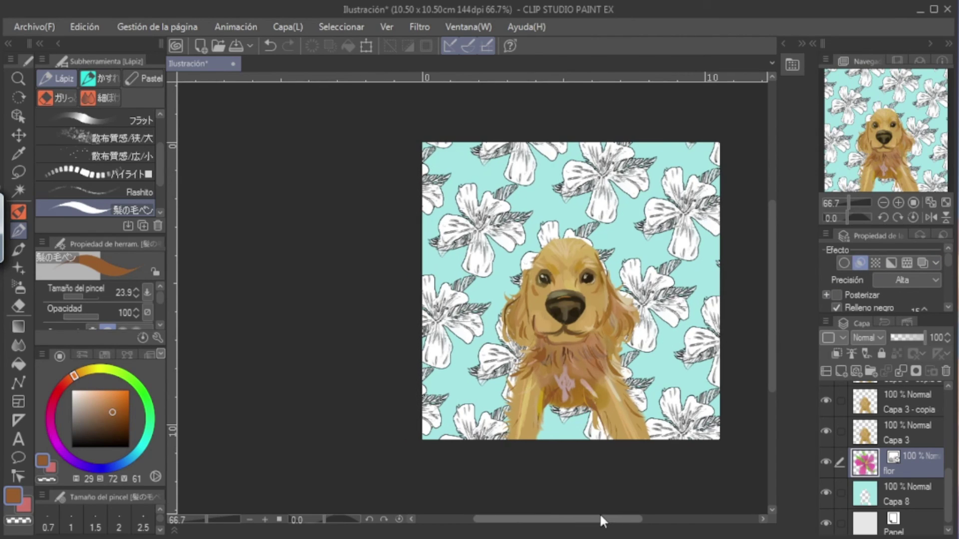
pyautogui.click(860, 264)
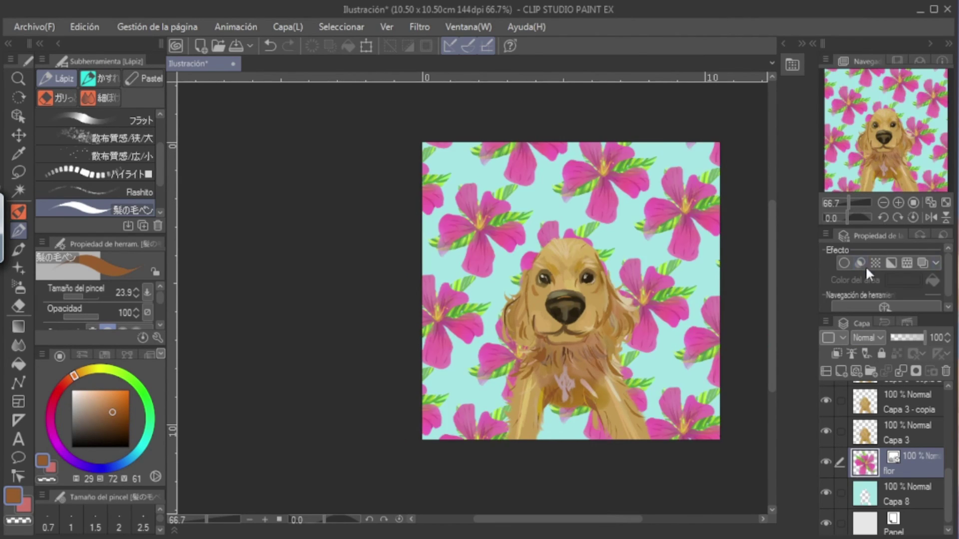
# Apply the texture effect with strength (Fuerza) 30 and a border effect 3.0 thick to the flor layer
pyautogui.click(906, 264)
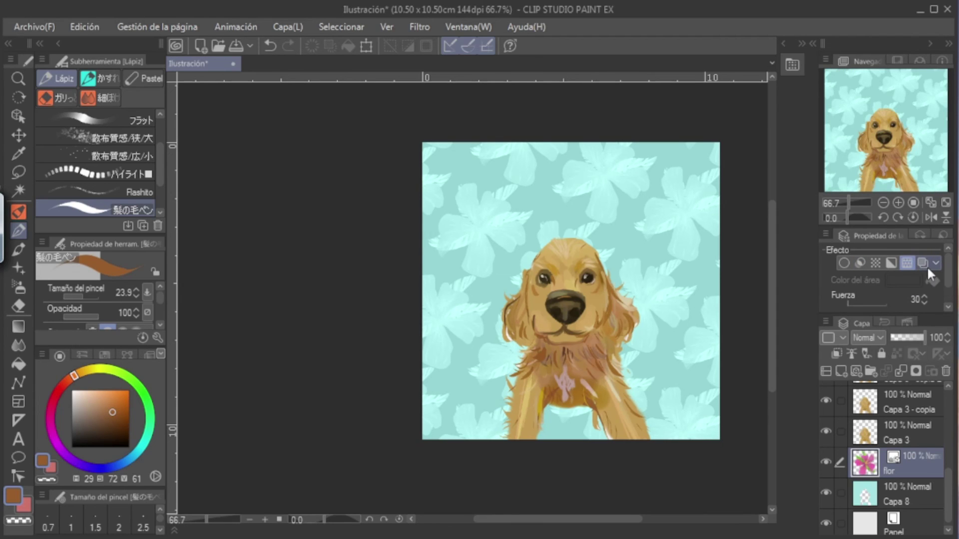
pyautogui.click(927, 265)
pyautogui.click(844, 263)
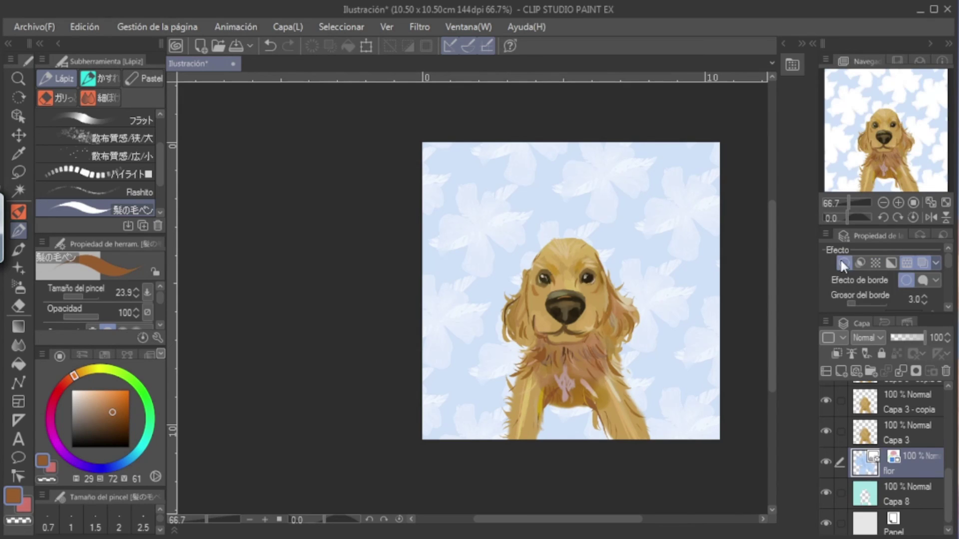
pyautogui.click(922, 265)
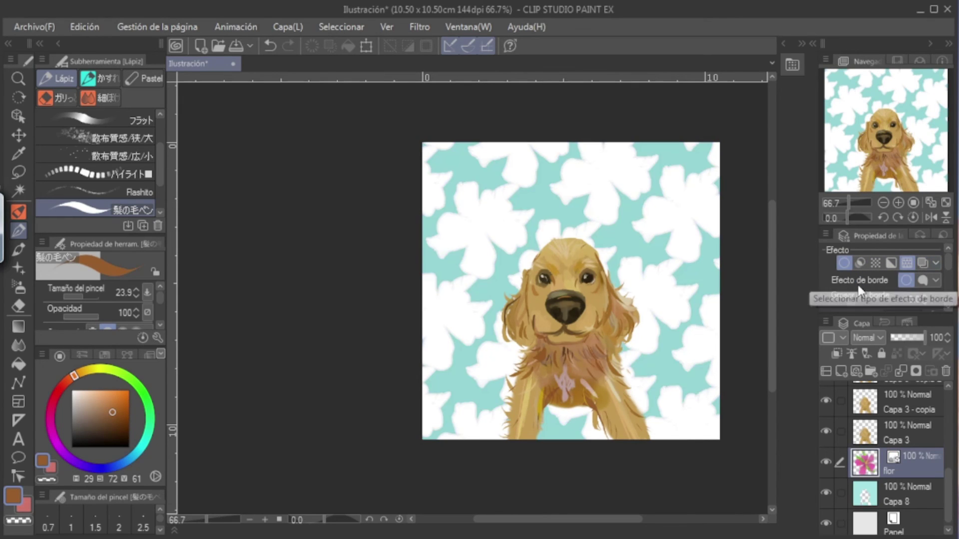
# Add the line-extraction effect to the flor layer, turning the flower pattern into black-and-white line art
pyautogui.click(858, 259)
pyautogui.click(860, 262)
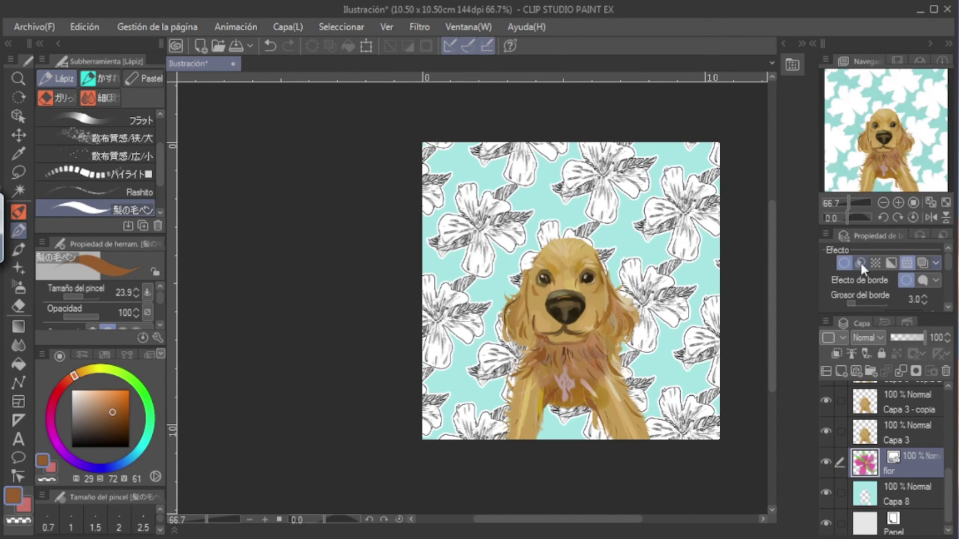
pyautogui.click(859, 262)
pyautogui.click(860, 263)
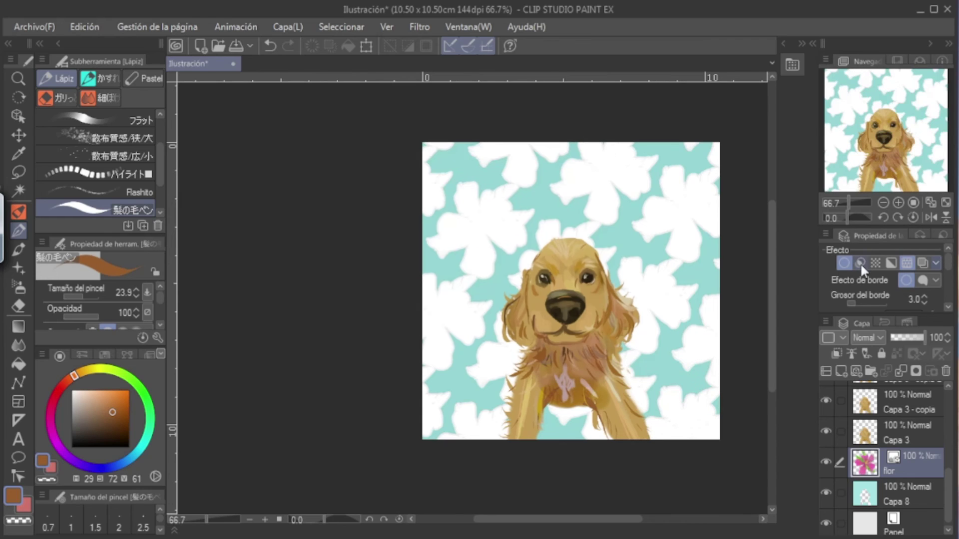
pyautogui.click(860, 262)
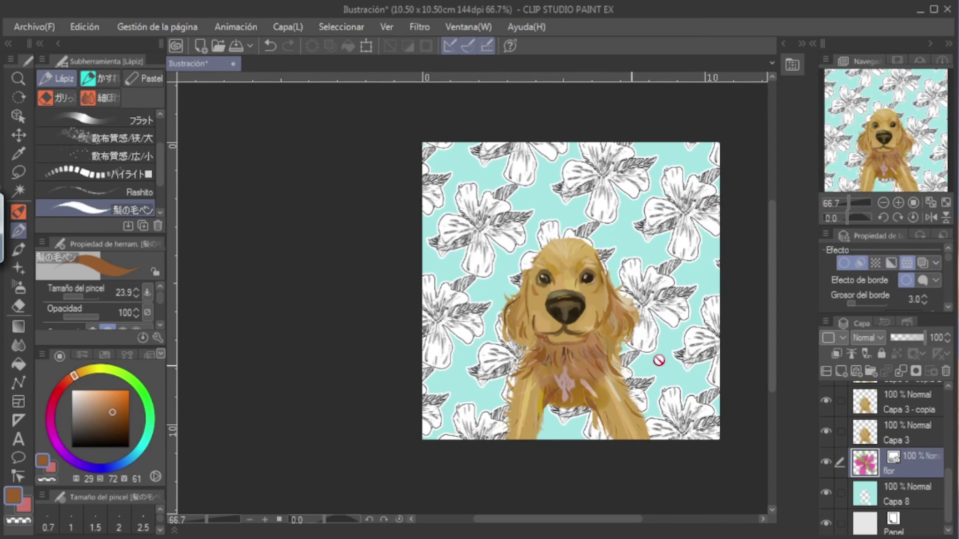
# Make Capa 3 - copia 2 the active layer
pyautogui.click(885, 405)
pyautogui.scroll(2, 948, 469)
pyautogui.scroll(2, 944, 457)
pyautogui.click(899, 449)
pyautogui.click(47, 26)
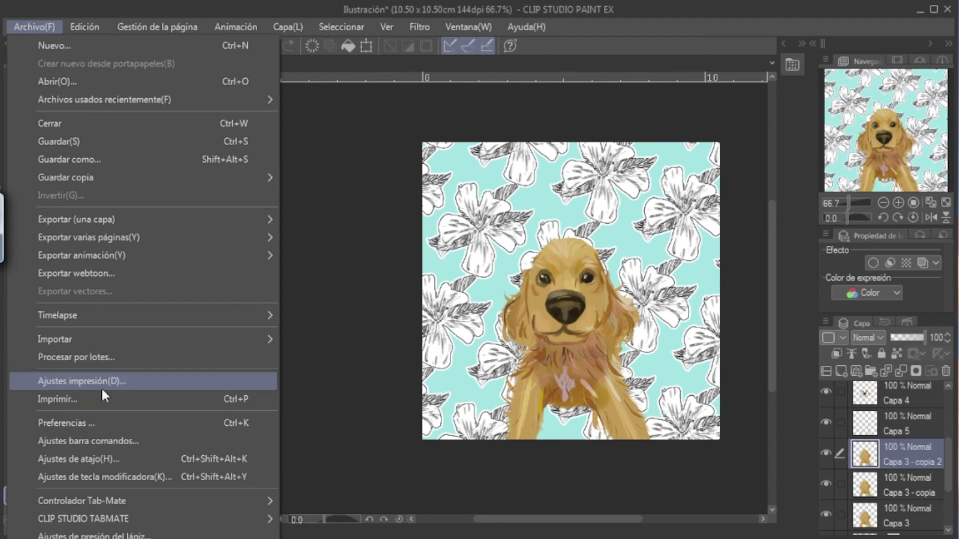
pyautogui.moveTo(85, 26)
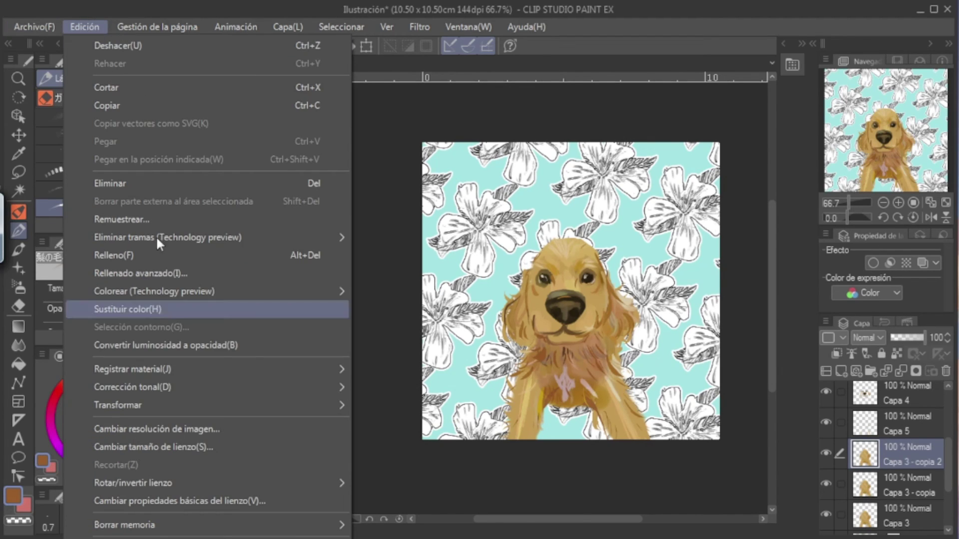
pyautogui.moveTo(200, 385)
pyautogui.click(418, 392)
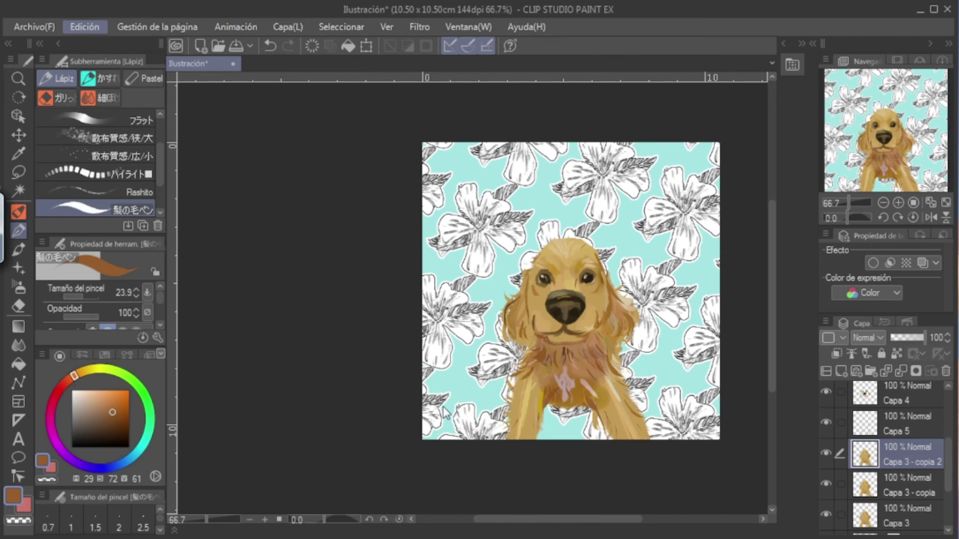
pyautogui.moveTo(440, 537); pyautogui.dragTo(412, 410)
pyautogui.moveTo(402, 493)
pyautogui.mouseDown()
pyautogui.moveTo(421, 487)
pyautogui.moveTo(409, 488)
pyautogui.mouseUp()
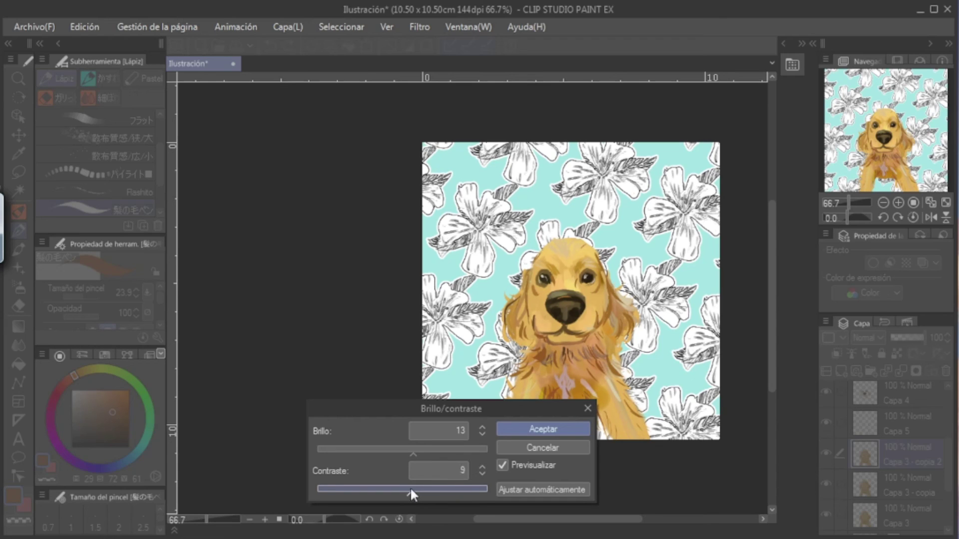
pyautogui.click(405, 447)
pyautogui.click(524, 450)
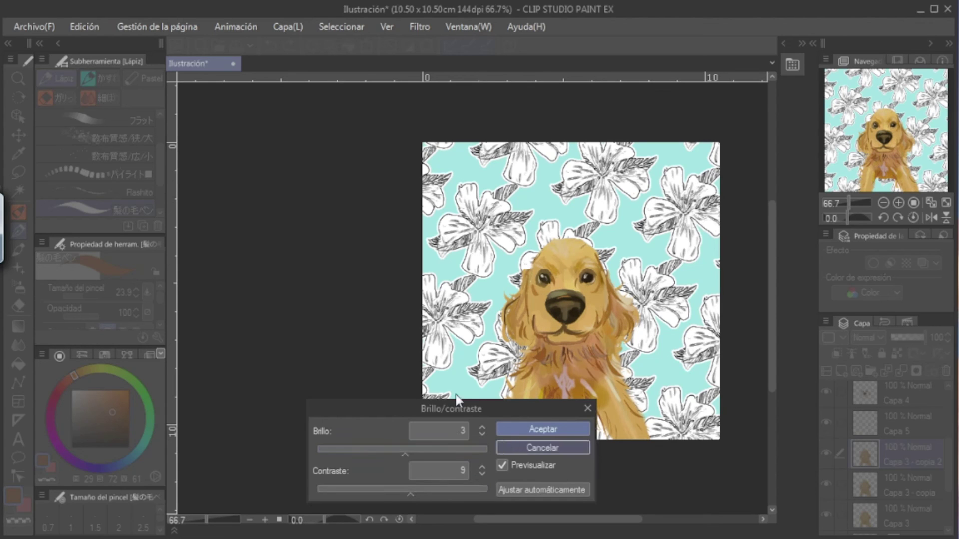
# Adjust Capa 3 - copia 2 with the Tono/Saturación/Luminosidad correction, using hue 0, saturation 19 and luminosity 18
pyautogui.click(79, 27)
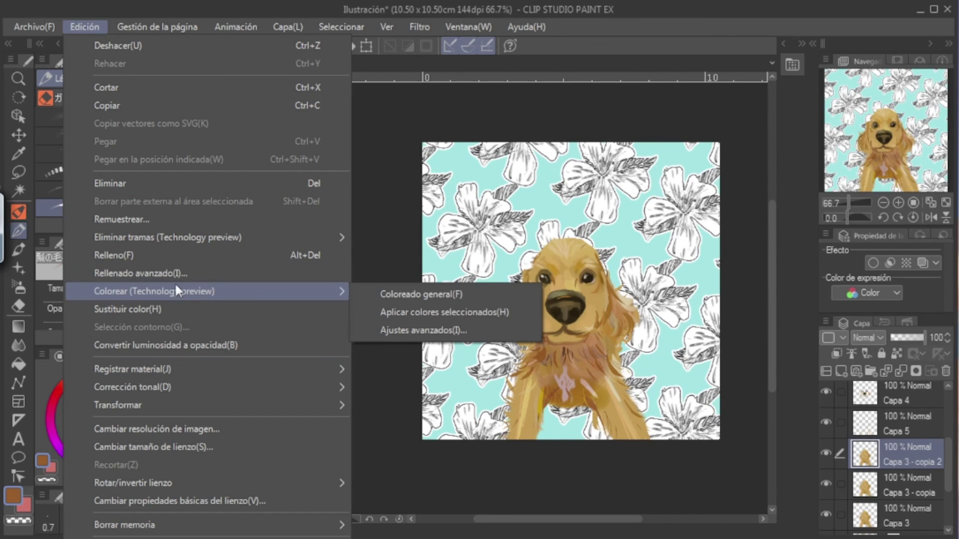
pyautogui.moveTo(176, 387)
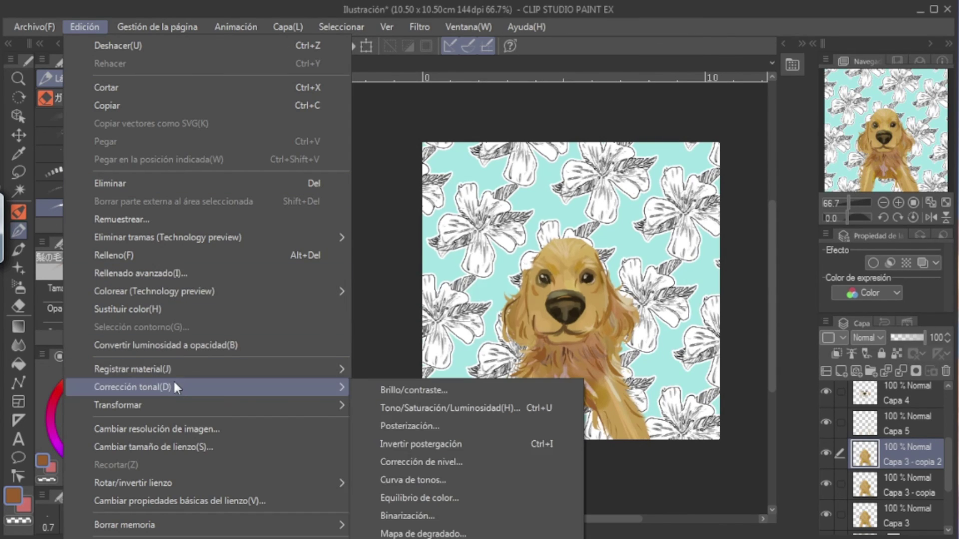
pyautogui.click(430, 410)
pyautogui.click(481, 458)
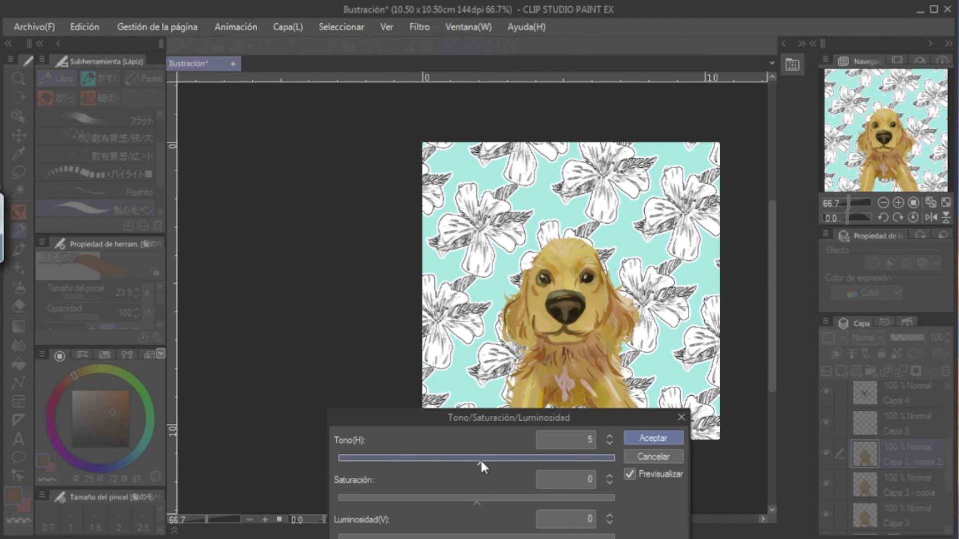
pyautogui.moveTo(474, 457)
pyautogui.mouseDown()
pyautogui.moveTo(456, 453)
pyautogui.moveTo(465, 453)
pyautogui.mouseUp()
pyautogui.click(487, 497)
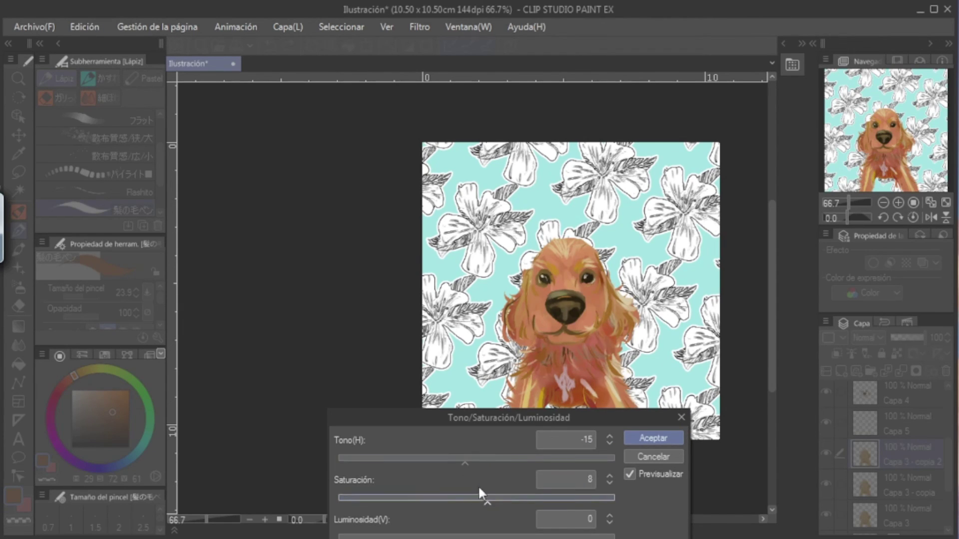
pyautogui.click(467, 457)
pyautogui.moveTo(465, 456); pyautogui.dragTo(473, 457)
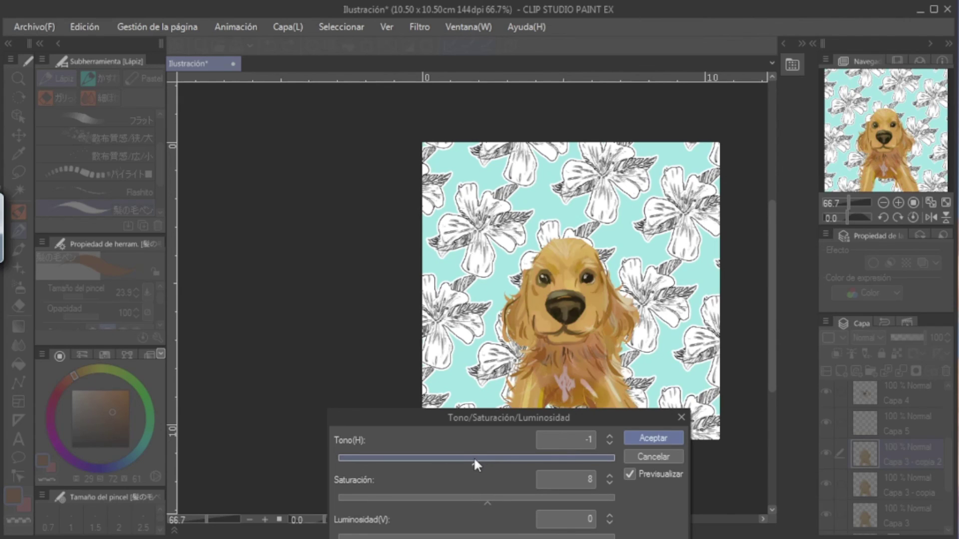
pyautogui.click(482, 537)
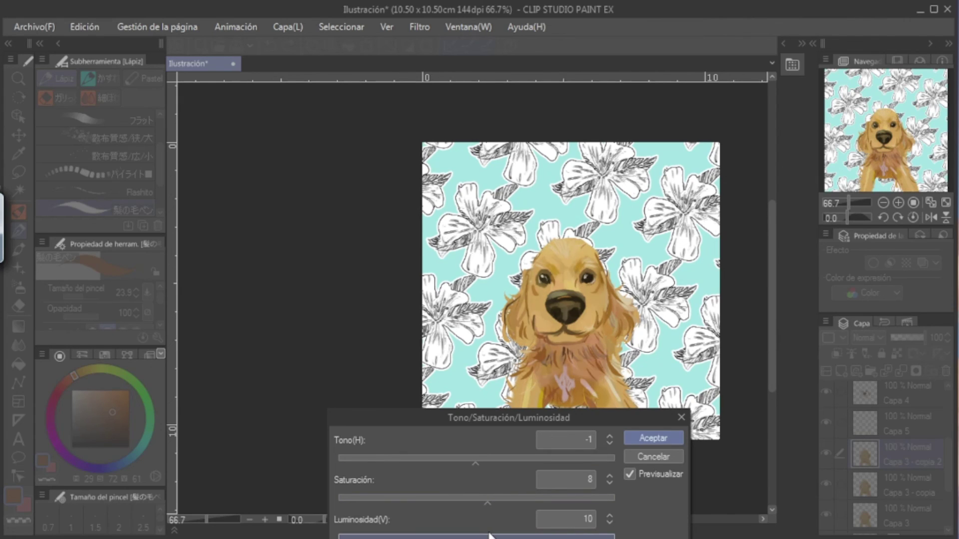
pyautogui.click(470, 458)
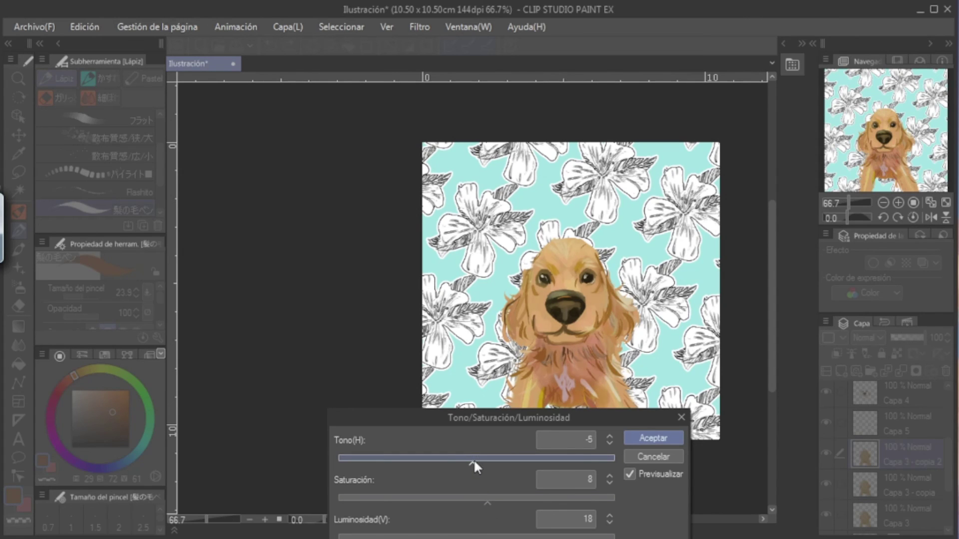
pyautogui.moveTo(475, 461); pyautogui.dragTo(477, 459)
pyautogui.moveTo(491, 499); pyautogui.dragTo(514, 499)
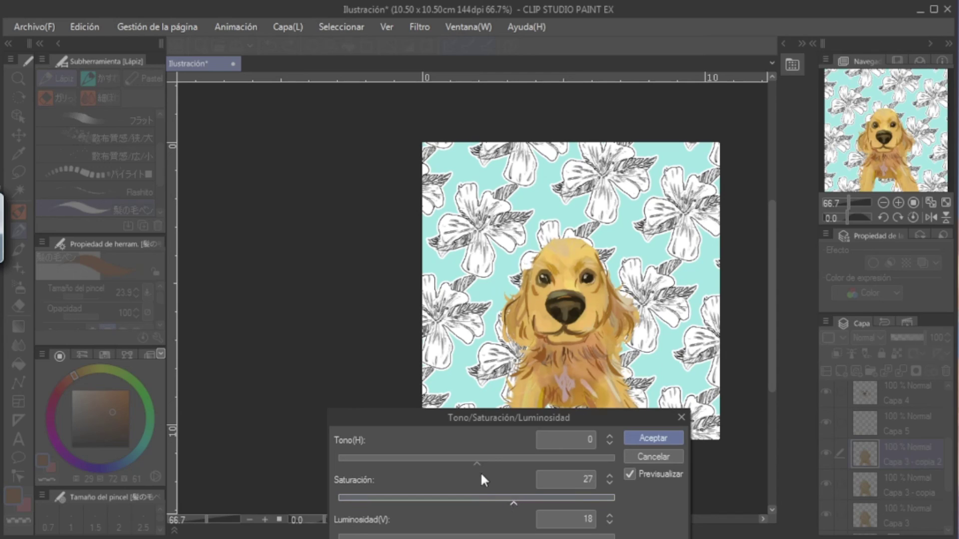
pyautogui.moveTo(563, 414); pyautogui.dragTo(604, 406)
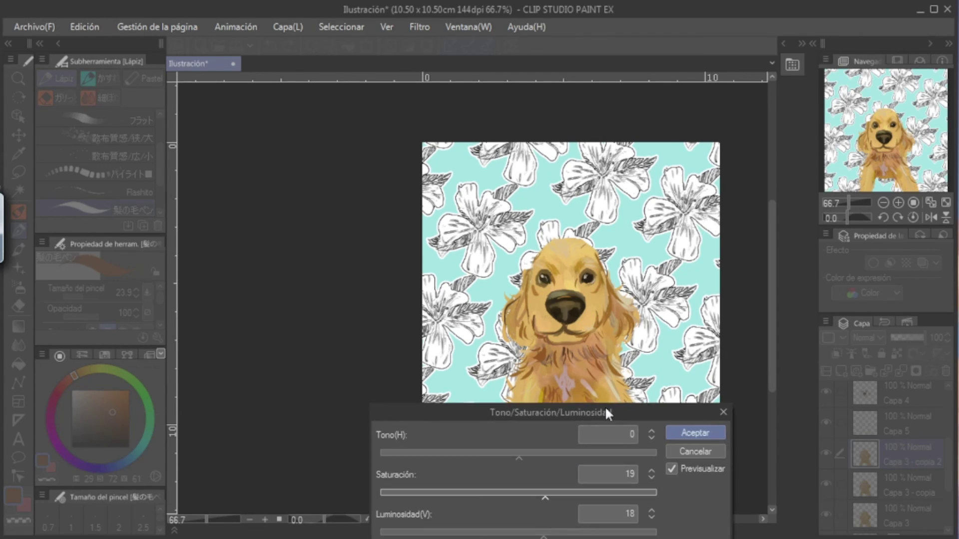
pyautogui.click(674, 434)
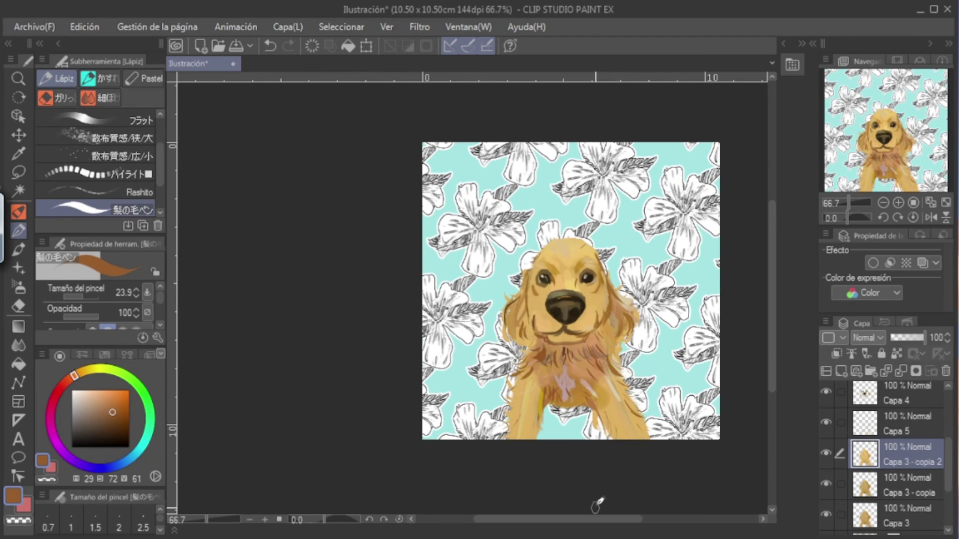
# Set the opacity of Capa 3 - copia 2 to 83% and of the turquoise Capa 8 to 65%
pyautogui.moveTo(600, 519); pyautogui.dragTo(609, 519)
pyautogui.click(919, 337)
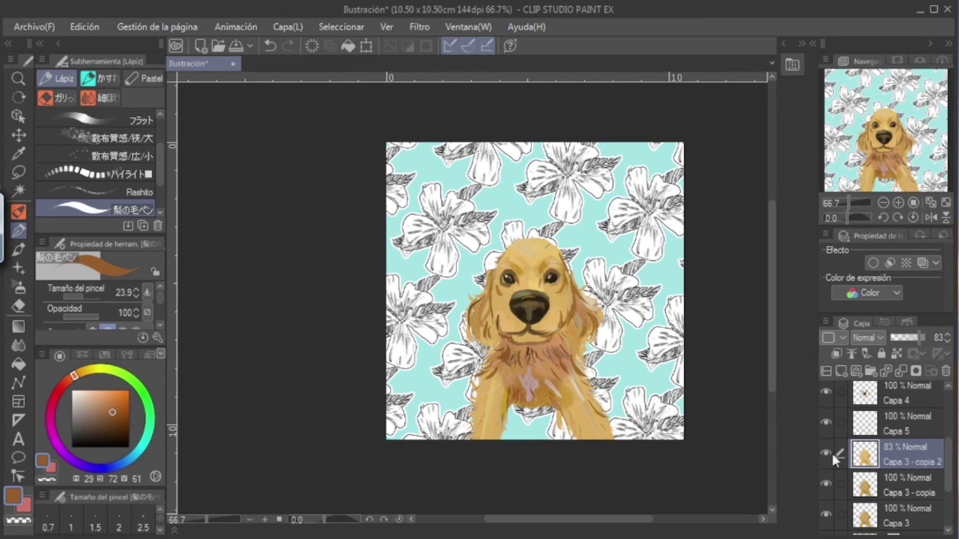
pyautogui.moveTo(947, 479); pyautogui.dragTo(949, 514)
pyautogui.click(921, 478)
pyautogui.moveTo(917, 337)
pyautogui.mouseDown()
pyautogui.moveTo(903, 337)
pyautogui.moveTo(912, 334)
pyautogui.mouseUp()
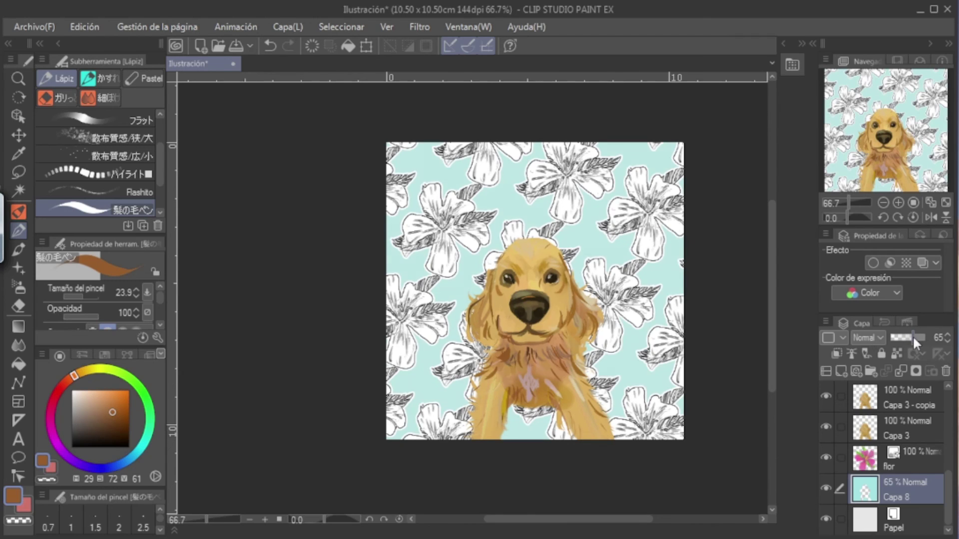
pyautogui.moveTo(771, 362)
pyautogui.mouseDown()
pyautogui.moveTo(768, 341)
pyautogui.moveTo(769, 349)
pyautogui.mouseUp()
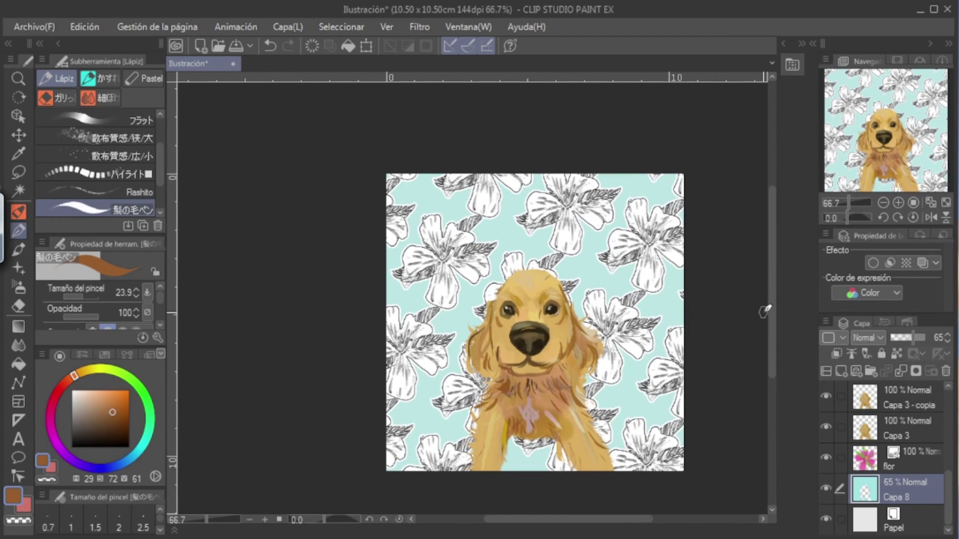
pyautogui.scroll(1, 762, 312)
pyautogui.hscroll(-3, 610, 519)
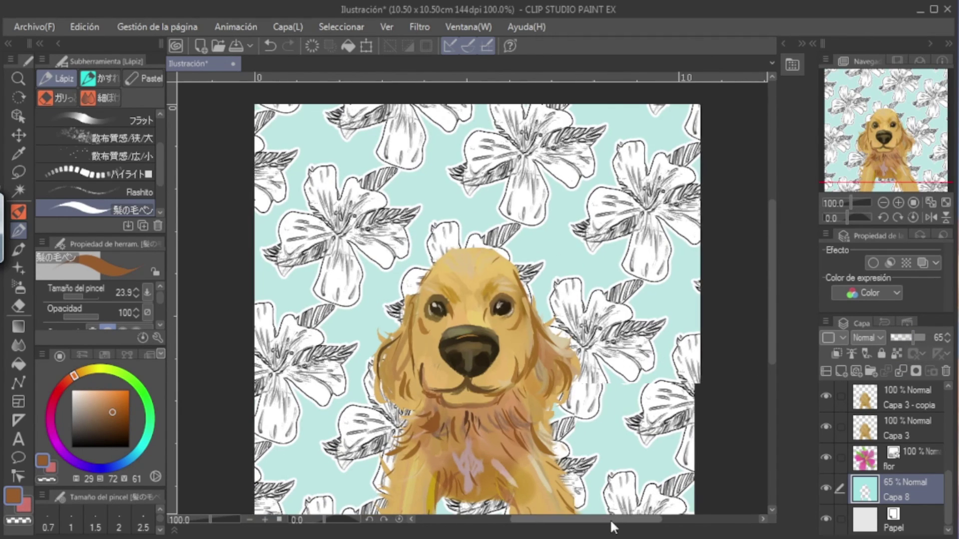
pyautogui.scroll(-3, 767, 341)
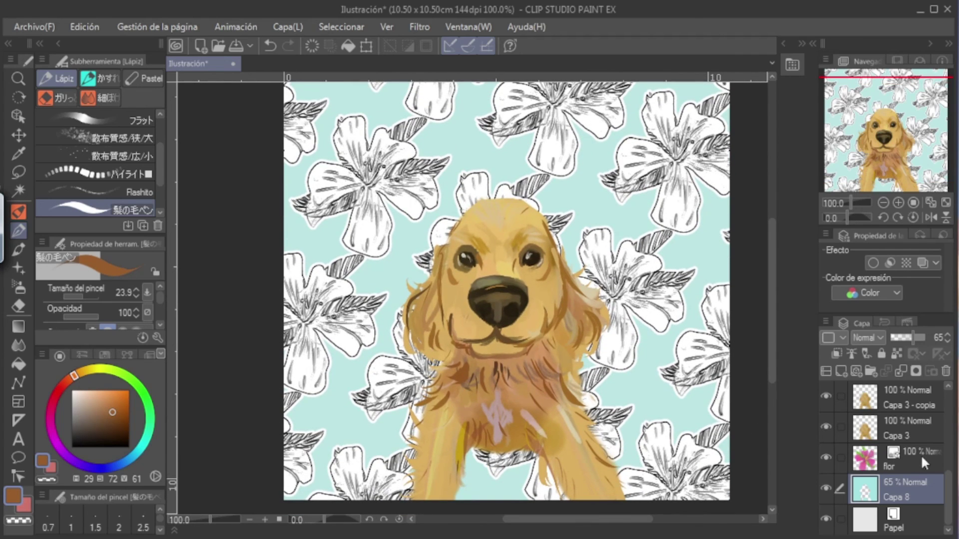
pyautogui.moveTo(905, 337); pyautogui.dragTo(897, 342)
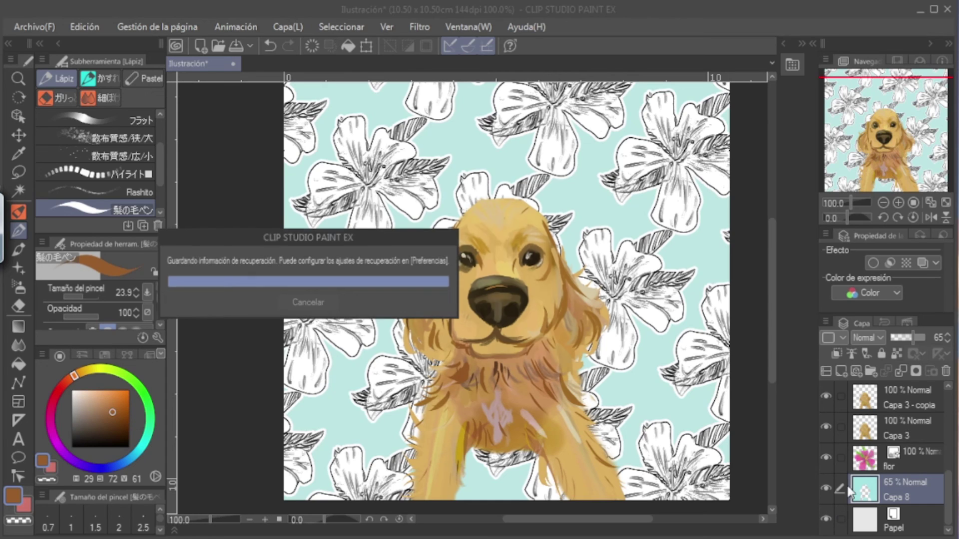
# On Capa 3, sample the left-hand leg's fur colour, darken it to (38, 62, 65) and paint down the leg's inner edge with 髪の毛ペン
pyautogui.click(898, 423)
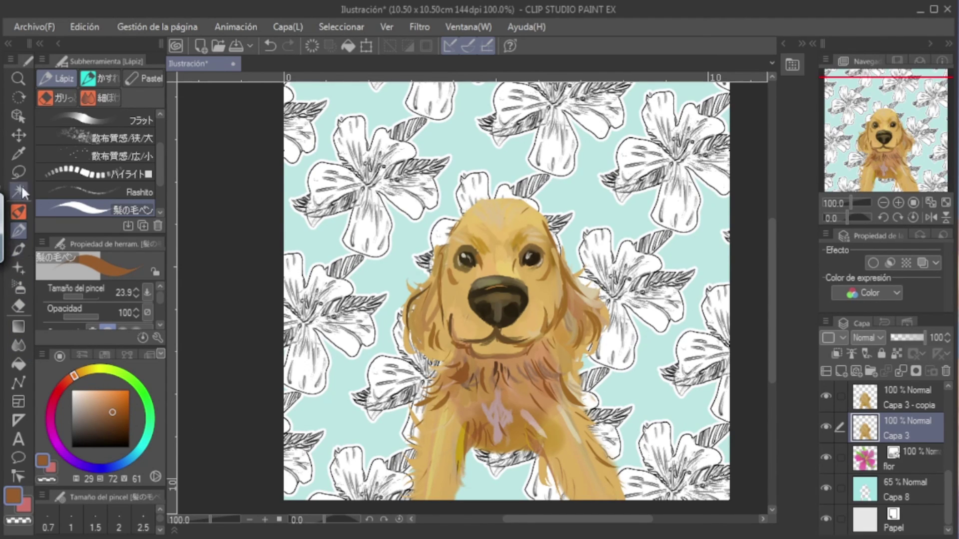
pyautogui.click(19, 155)
pyautogui.click(447, 454)
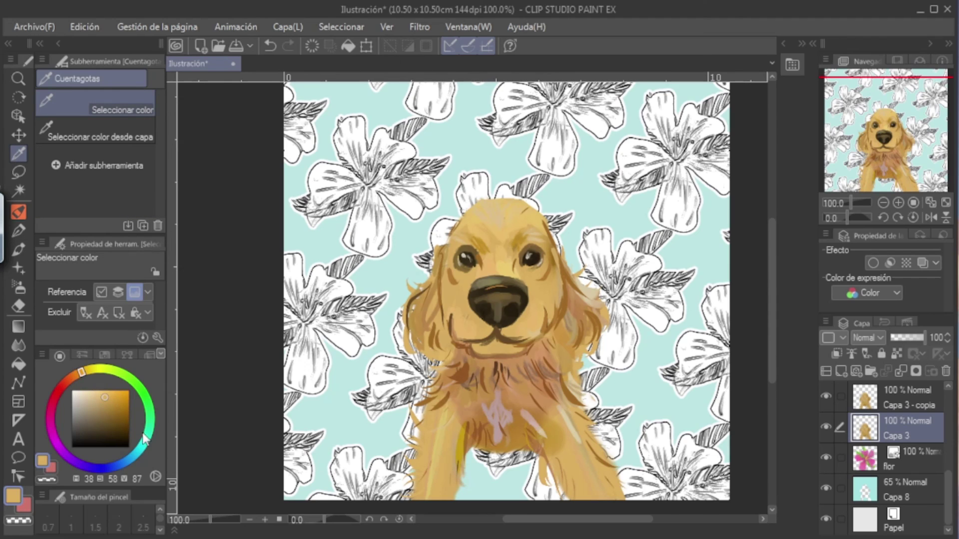
pyautogui.click(107, 410)
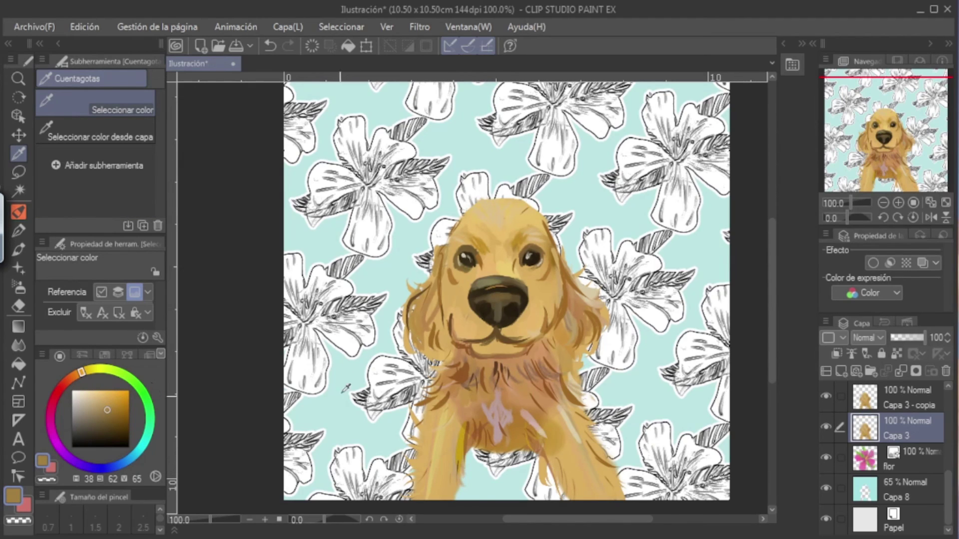
pyautogui.press('p')
pyautogui.press('p')
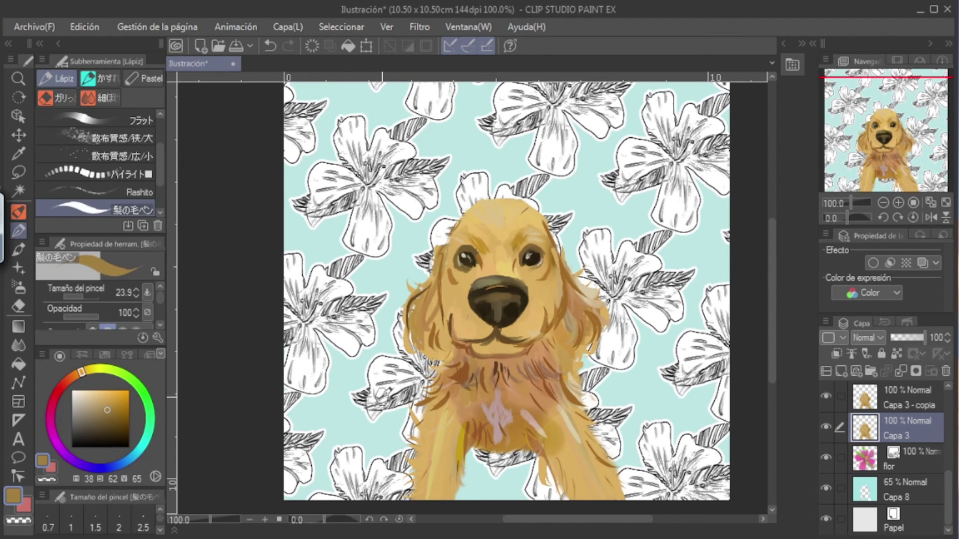
pyautogui.moveTo(469, 443)
pyautogui.mouseDown()
pyautogui.moveTo(470, 475)
pyautogui.moveTo(455, 487)
pyautogui.moveTo(459, 463)
pyautogui.moveTo(462, 498)
pyautogui.mouseUp()
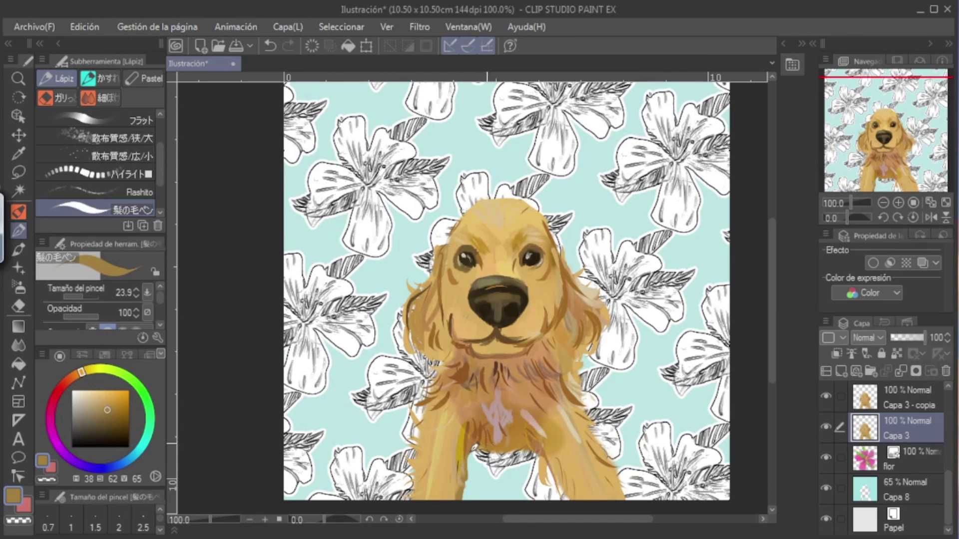